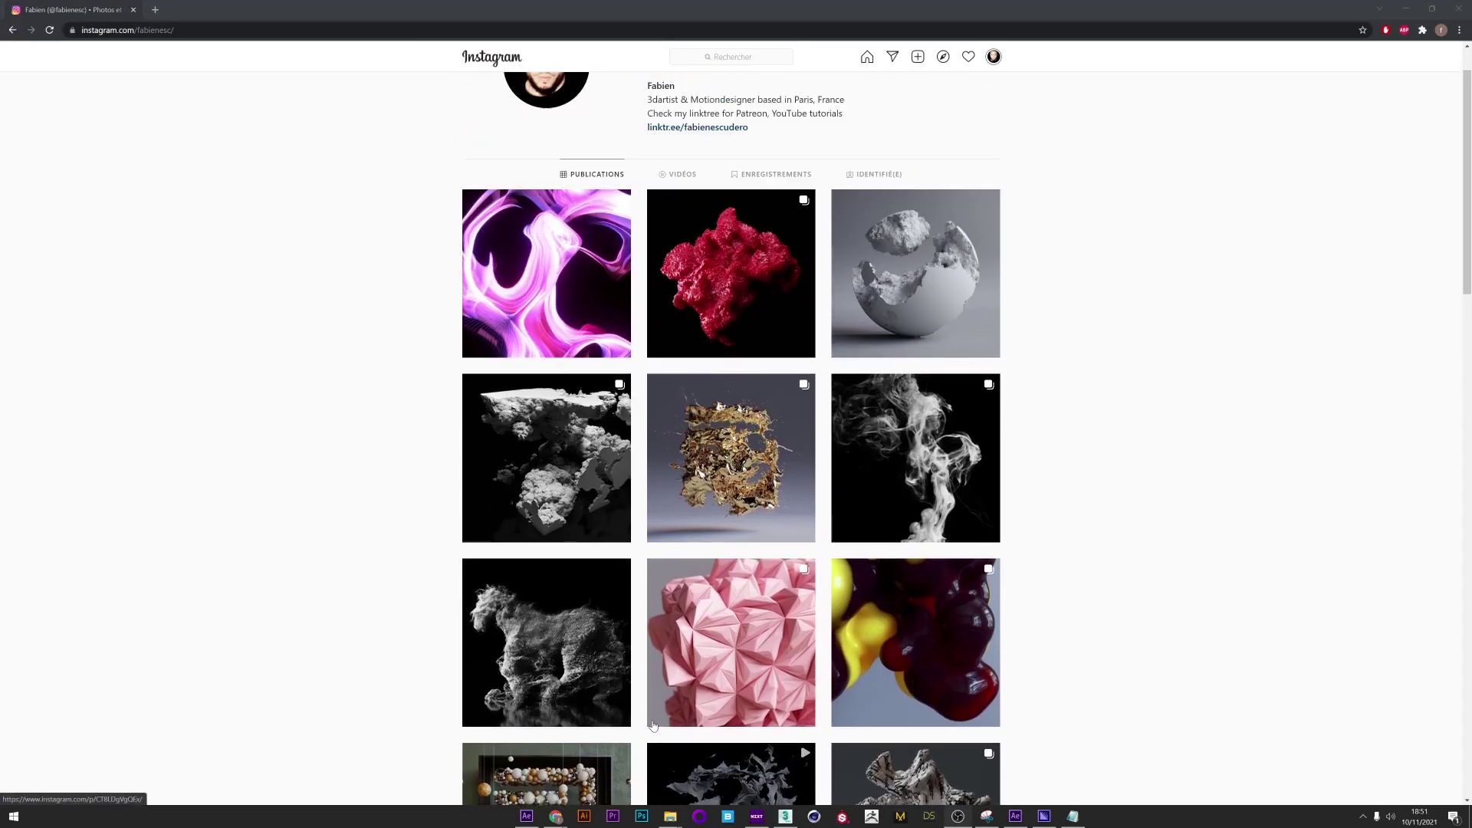
Step: View the "Abstract light spline" post on the Instagram profile, close it and browse the publications grid
{"action": "left_click", "coordinate": [550, 410]}
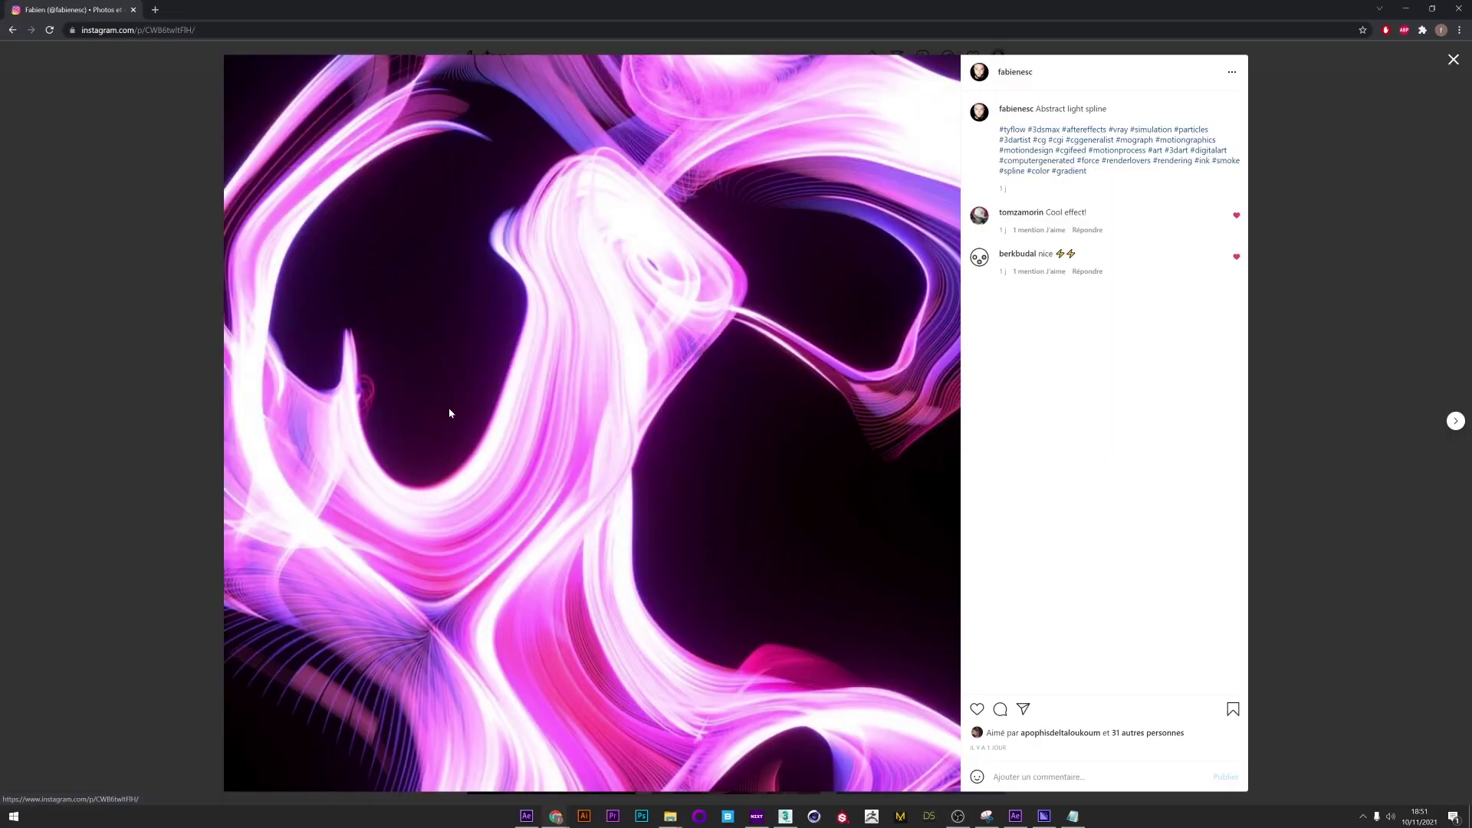
{"action": "left_click", "coordinate": [1453, 59]}
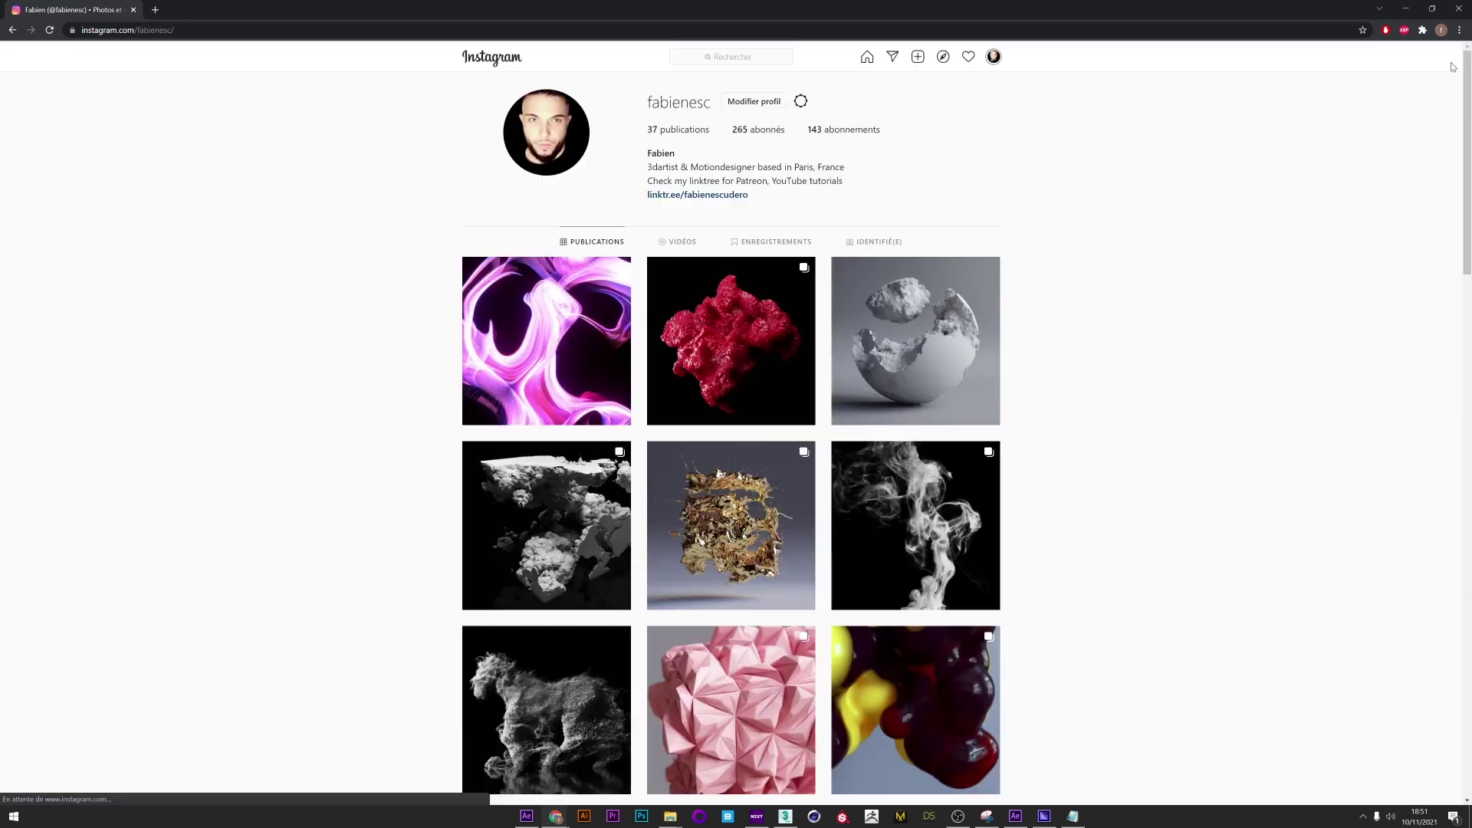
{"action": "scroll", "coordinate": [1214, 566], "scroll_direction": "down", "scroll_amount": 1}
Step: Switch to After Effects and scrub through the spline render in the second.RGB_color composition
{"action": "left_click", "coordinate": [1014, 816]}
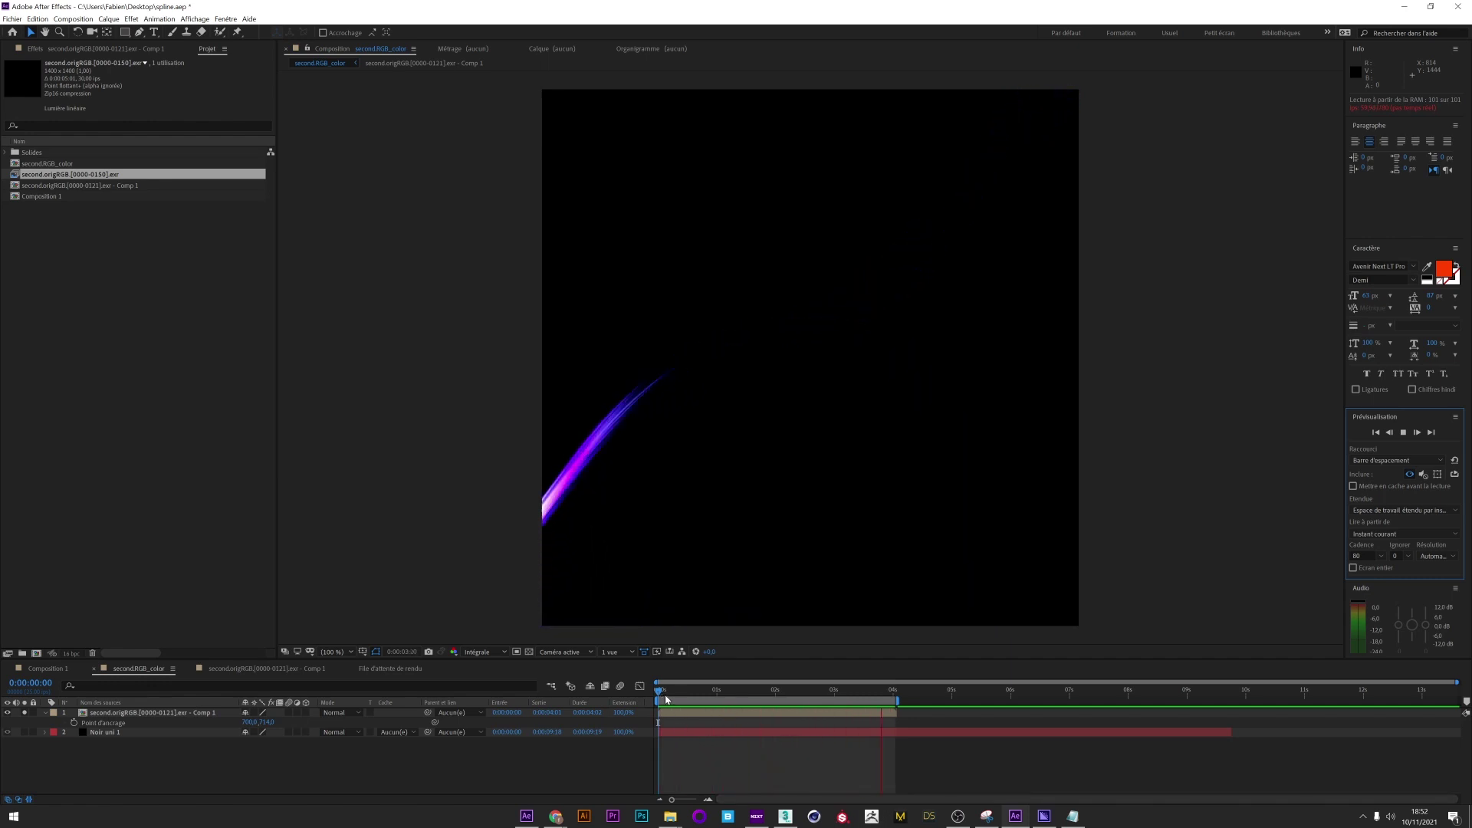
{"action": "left_click_drag", "start_coordinate": [673, 690], "coordinate": [790, 692]}
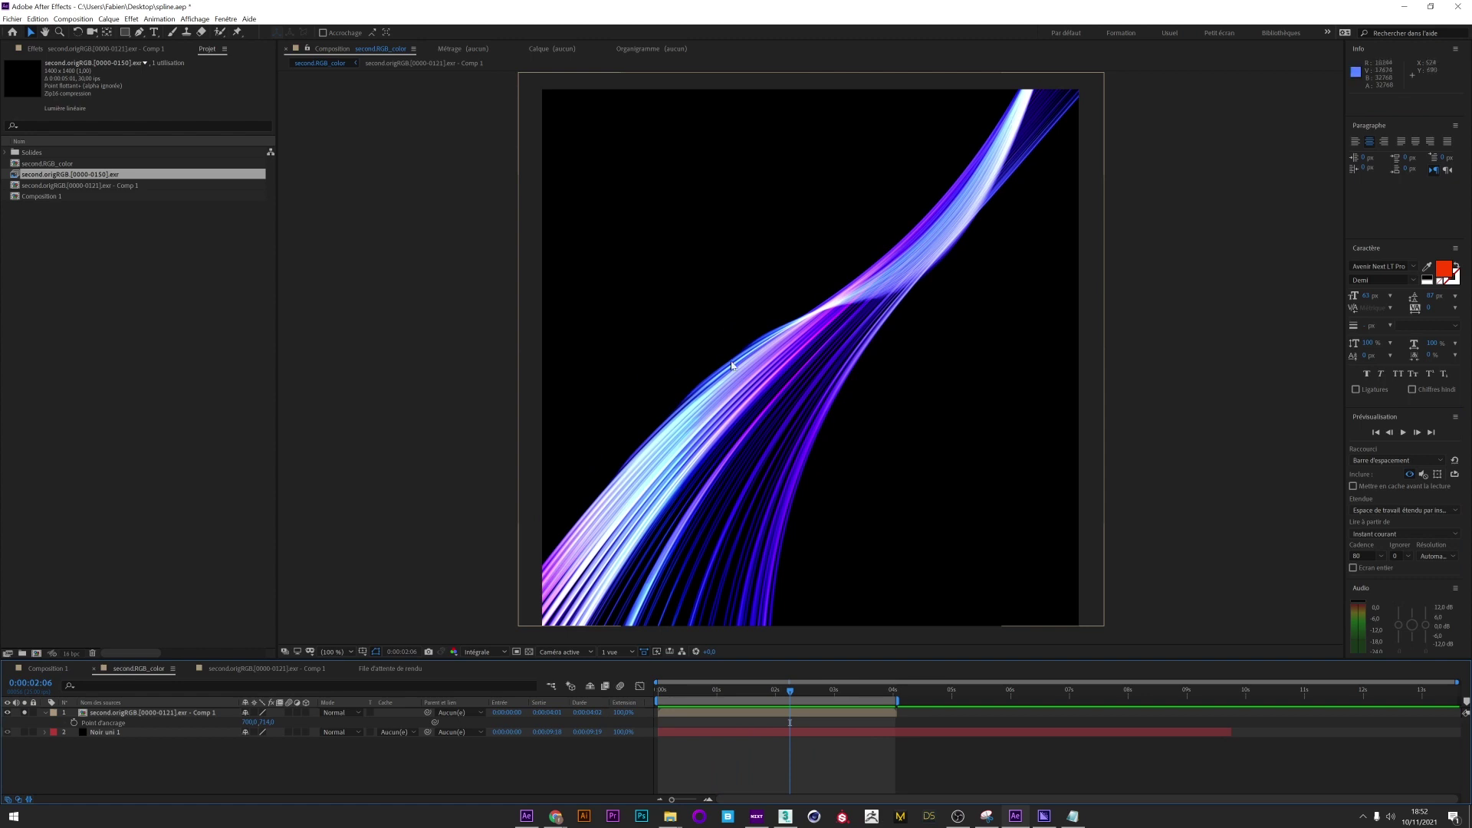
{"action": "mouse_move", "coordinate": [807, 690]}
{"action": "left_mouse_down"}
{"action": "mouse_move", "coordinate": [834, 691]}
{"action": "mouse_move", "coordinate": [748, 691]}
{"action": "mouse_move", "coordinate": [801, 695]}
{"action": "left_mouse_up"}
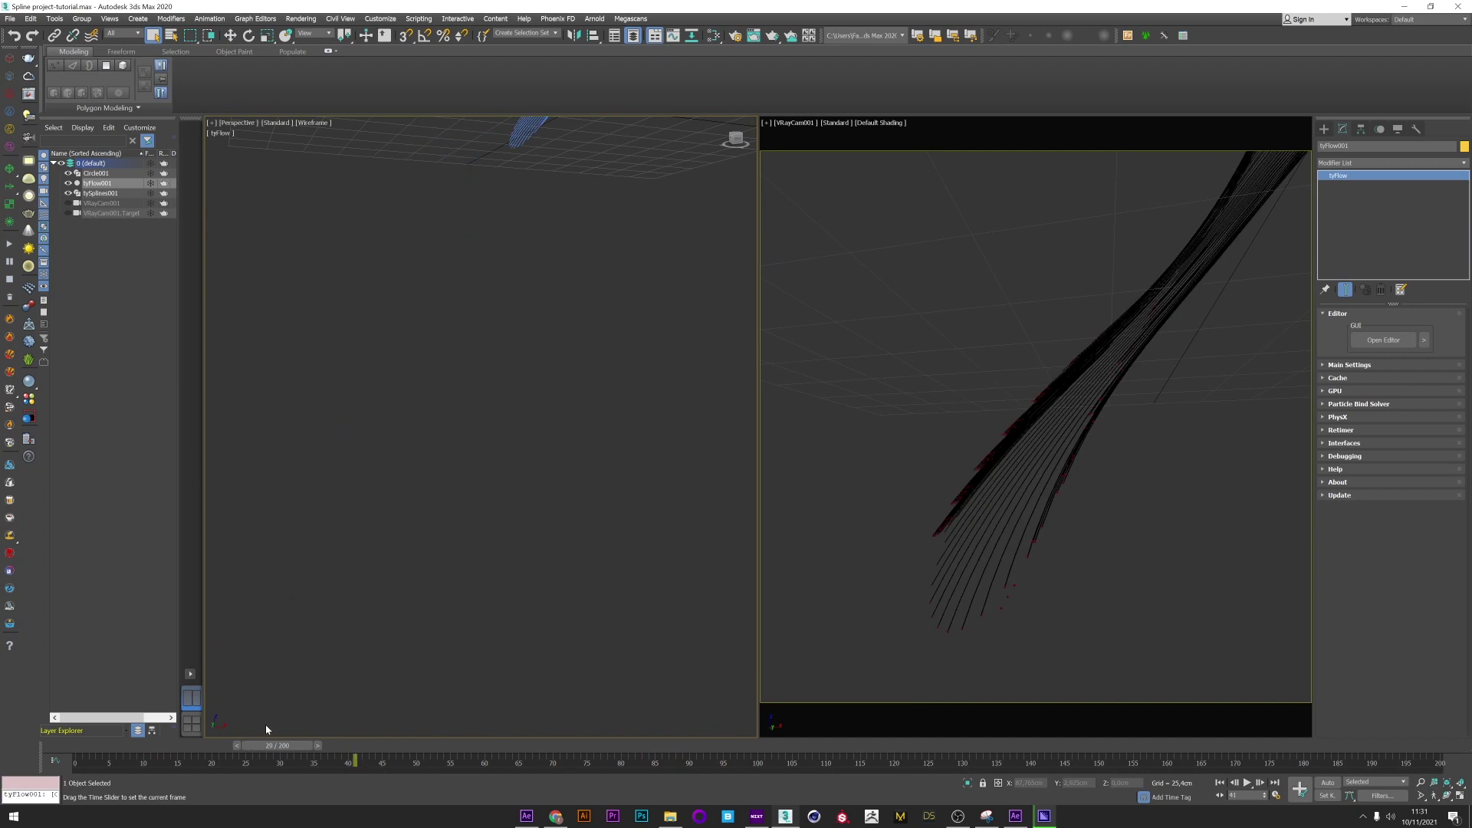
Step: Open the editor of the tyFlow001 object in 3ds Max and move its window over the viewports
{"action": "left_click", "coordinate": [103, 183]}
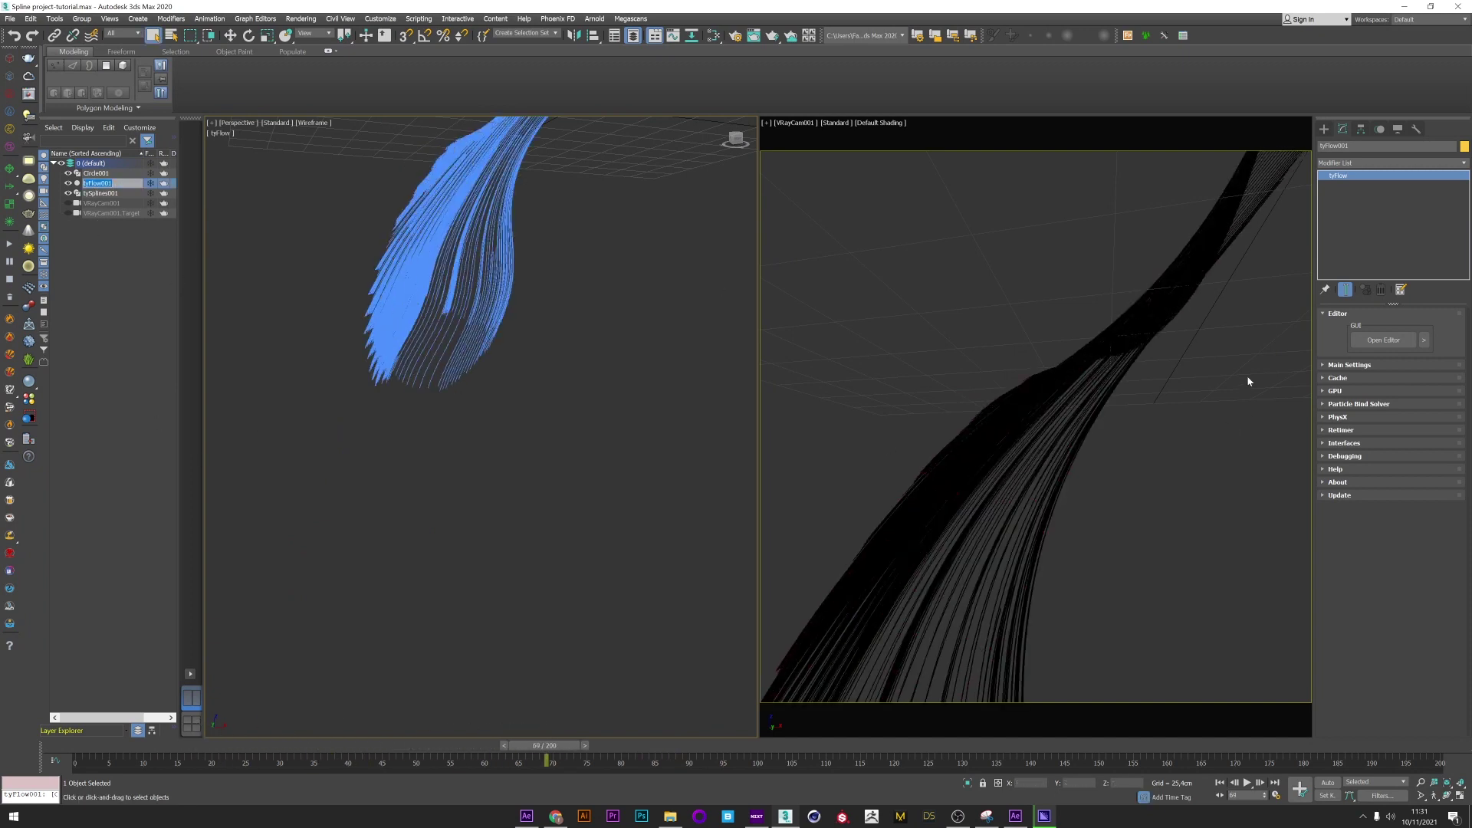
{"action": "left_click", "coordinate": [1361, 342]}
{"action": "left_click_drag", "start_coordinate": [361, 175], "coordinate": [680, 197]}
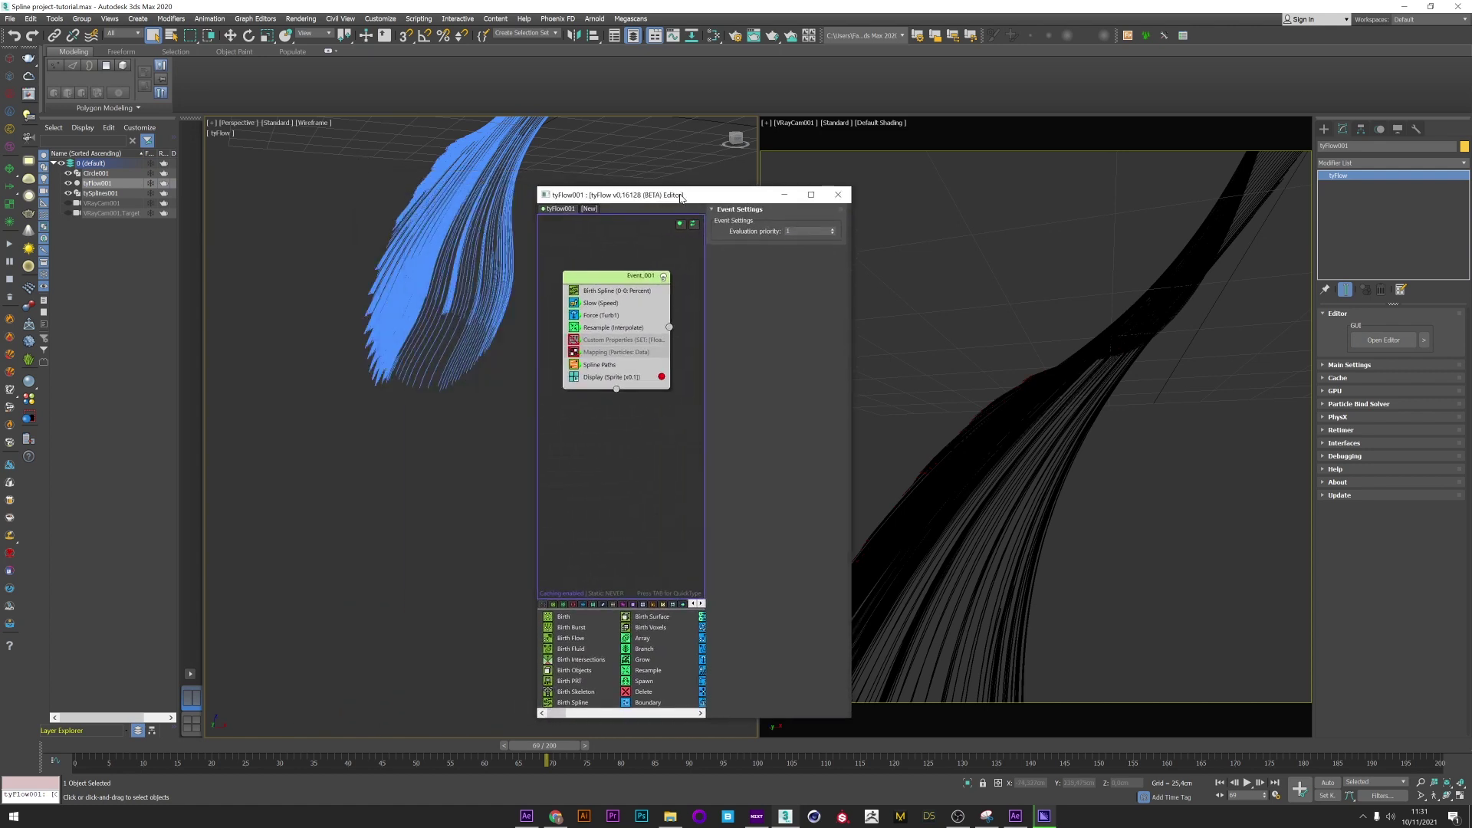
Step: Disable the Resample, Force and Slow operators in Event_001 and move the editor over the camera view
{"action": "left_click", "coordinate": [578, 328]}
{"action": "left_click", "coordinate": [577, 315]}
{"action": "left_click", "coordinate": [577, 302]}
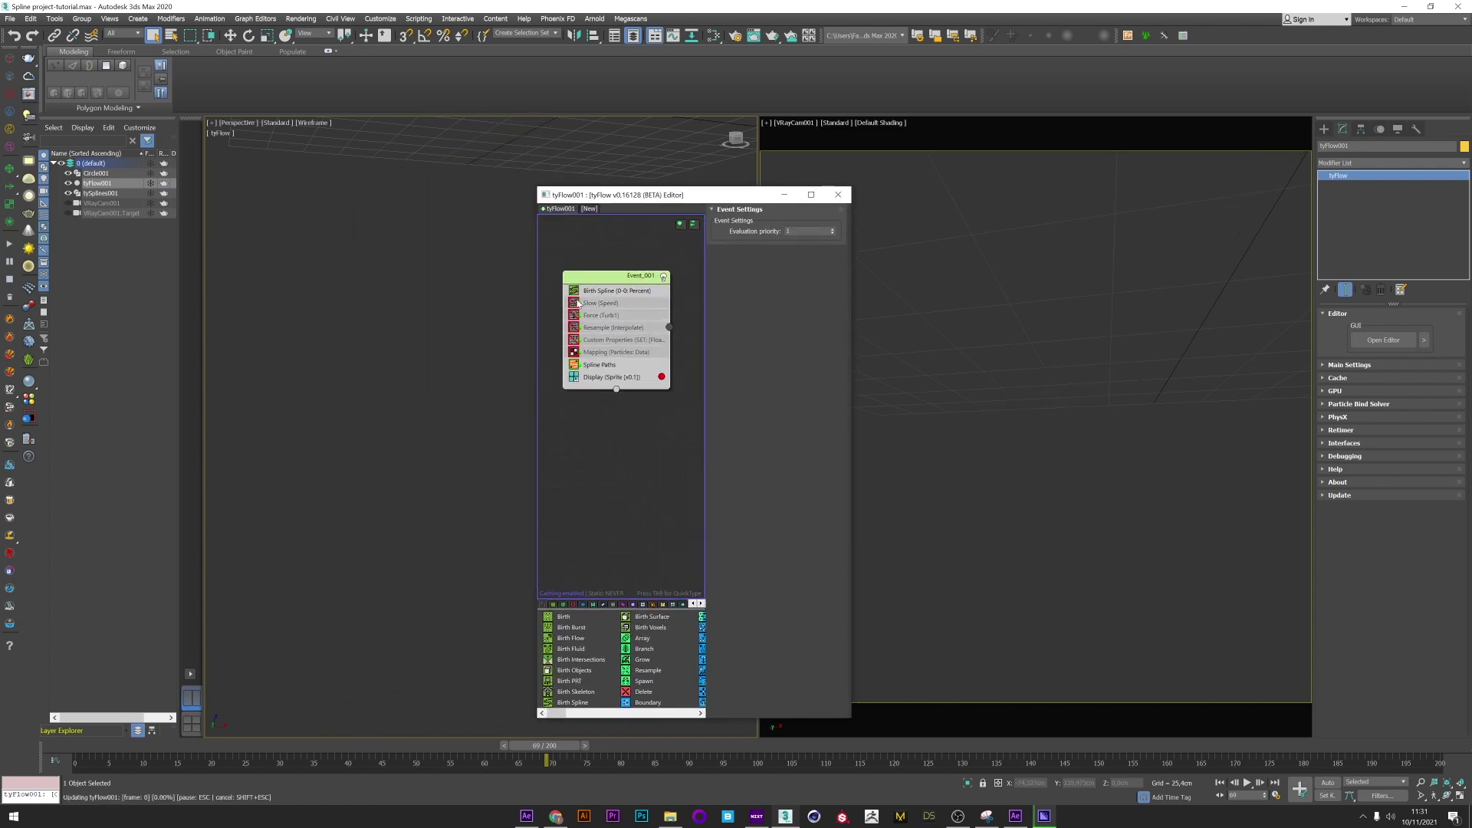
{"action": "left_click_drag", "start_coordinate": [680, 197], "coordinate": [1009, 211]}
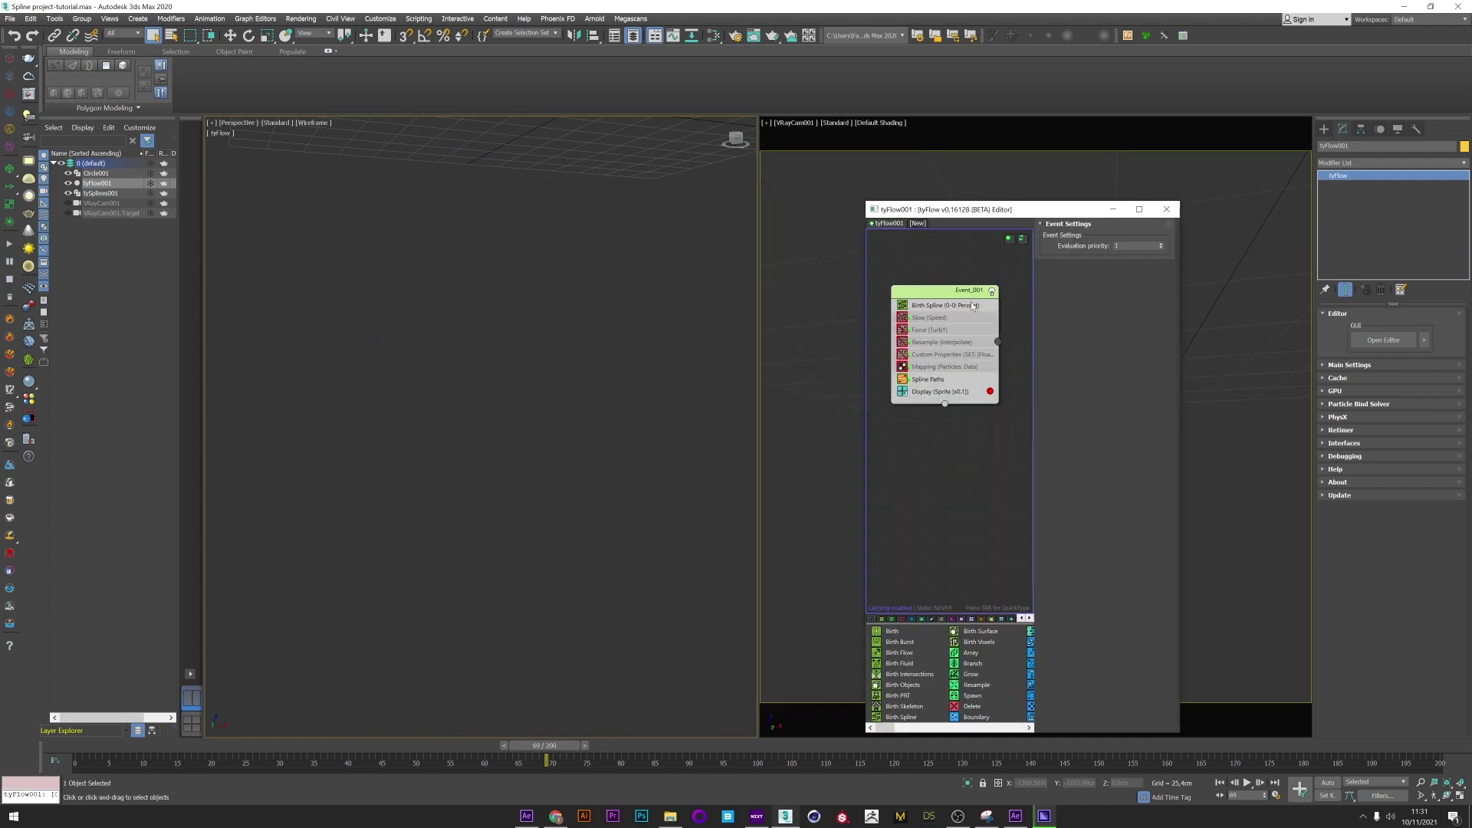
Step: Examine the Birth Spline operator's source spline Circle001 and the particles born along the circle in the perspective view
{"action": "left_click", "coordinate": [932, 306]}
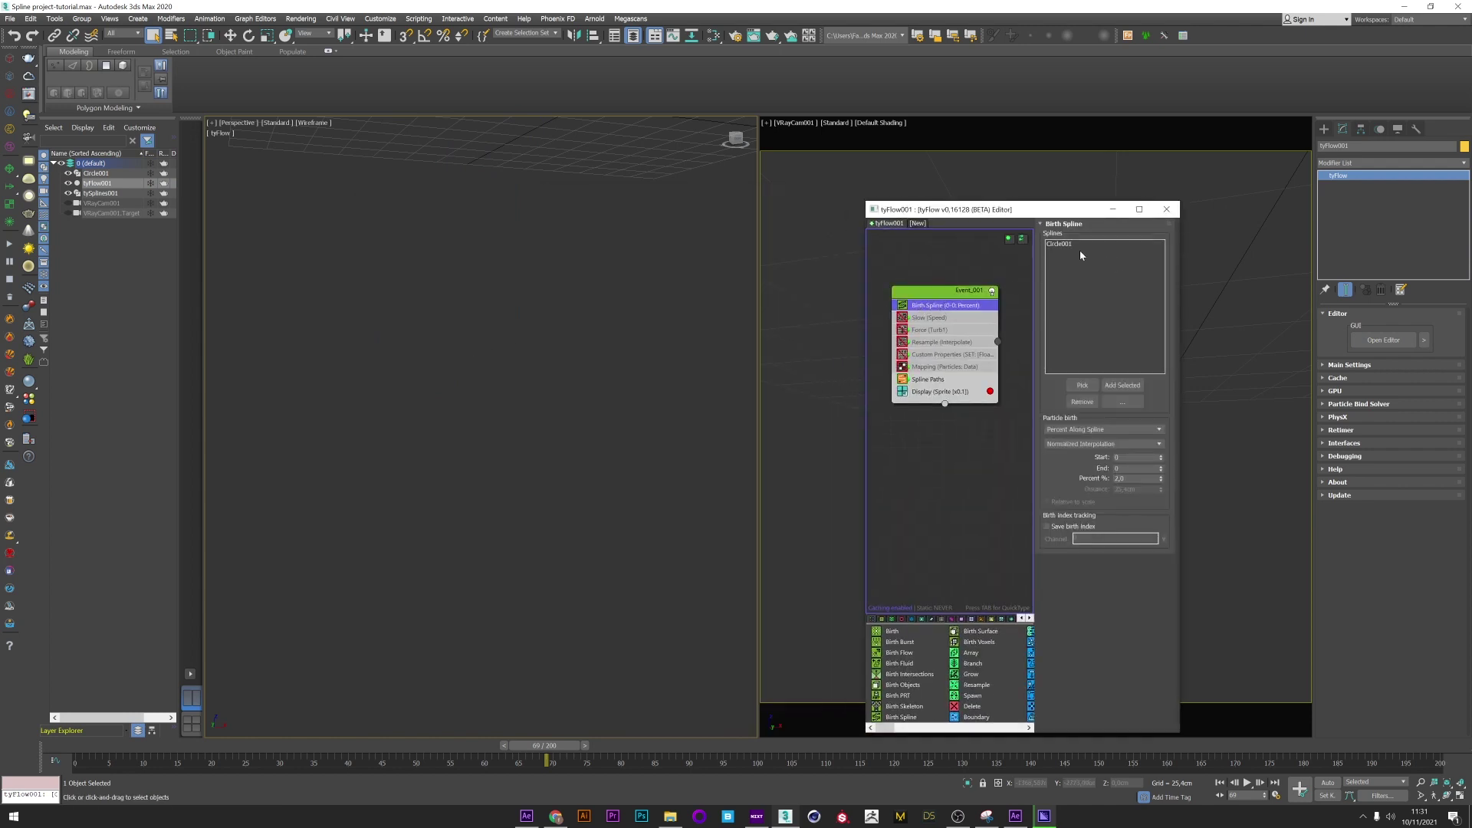
{"action": "middle_click_drag", "start_coordinate": [556, 243], "coordinate": [541, 386]}
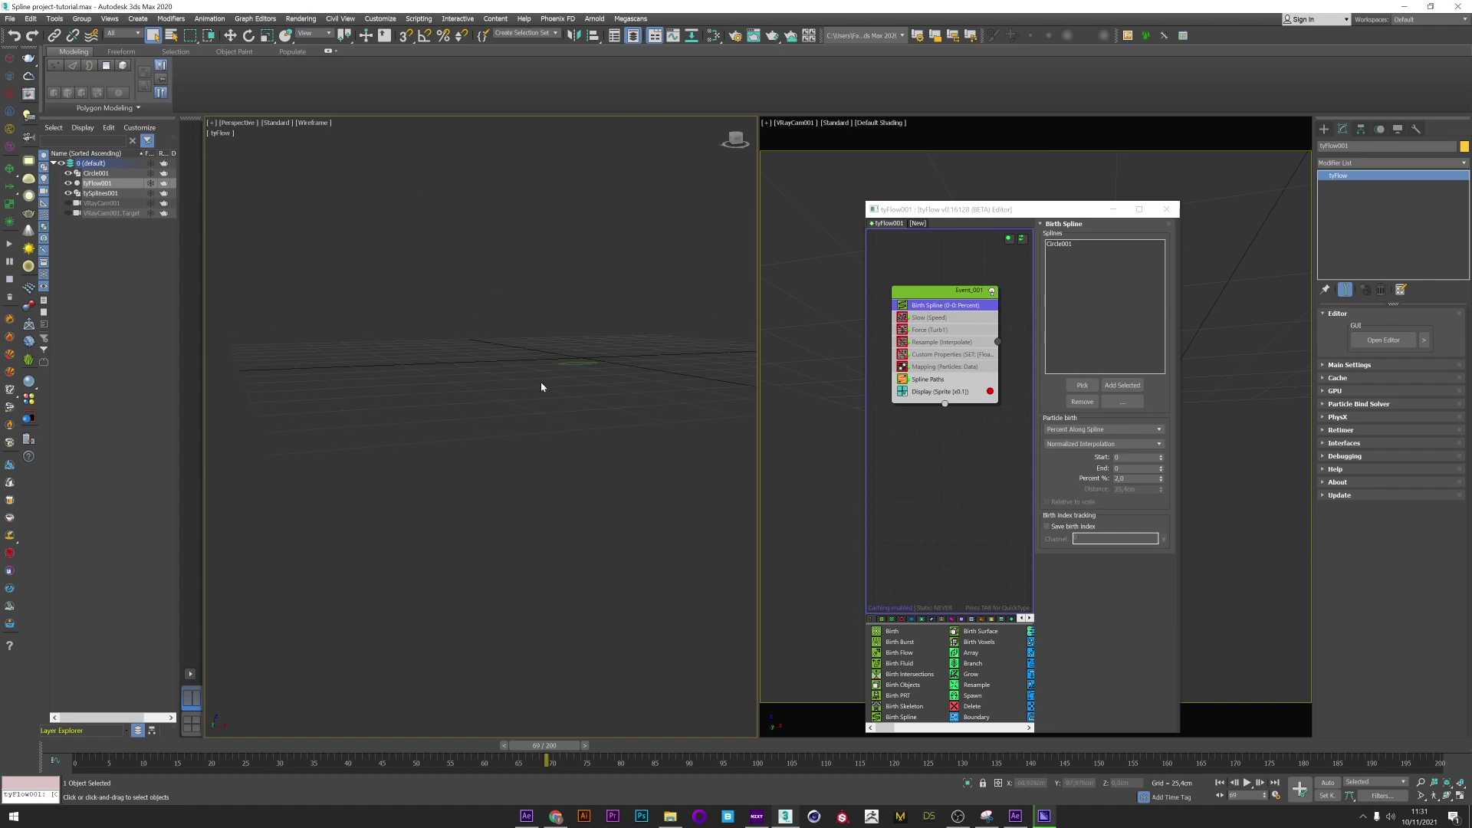
{"action": "left_click", "coordinate": [577, 363]}
{"action": "key", "text": "z"}
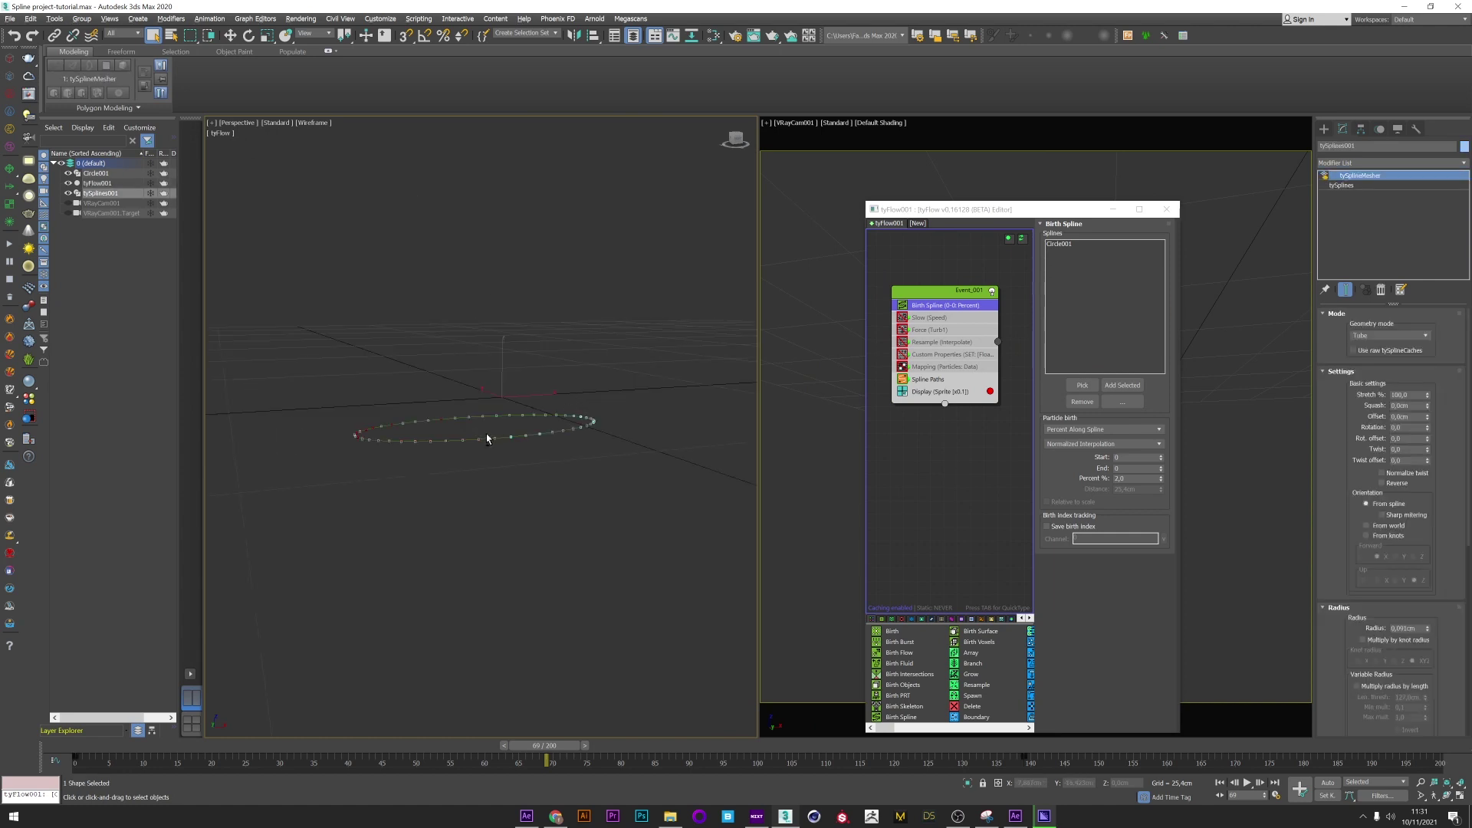
{"action": "middle_click_drag", "start_coordinate": [487, 439], "coordinate": [495, 469], "text": "alt"}
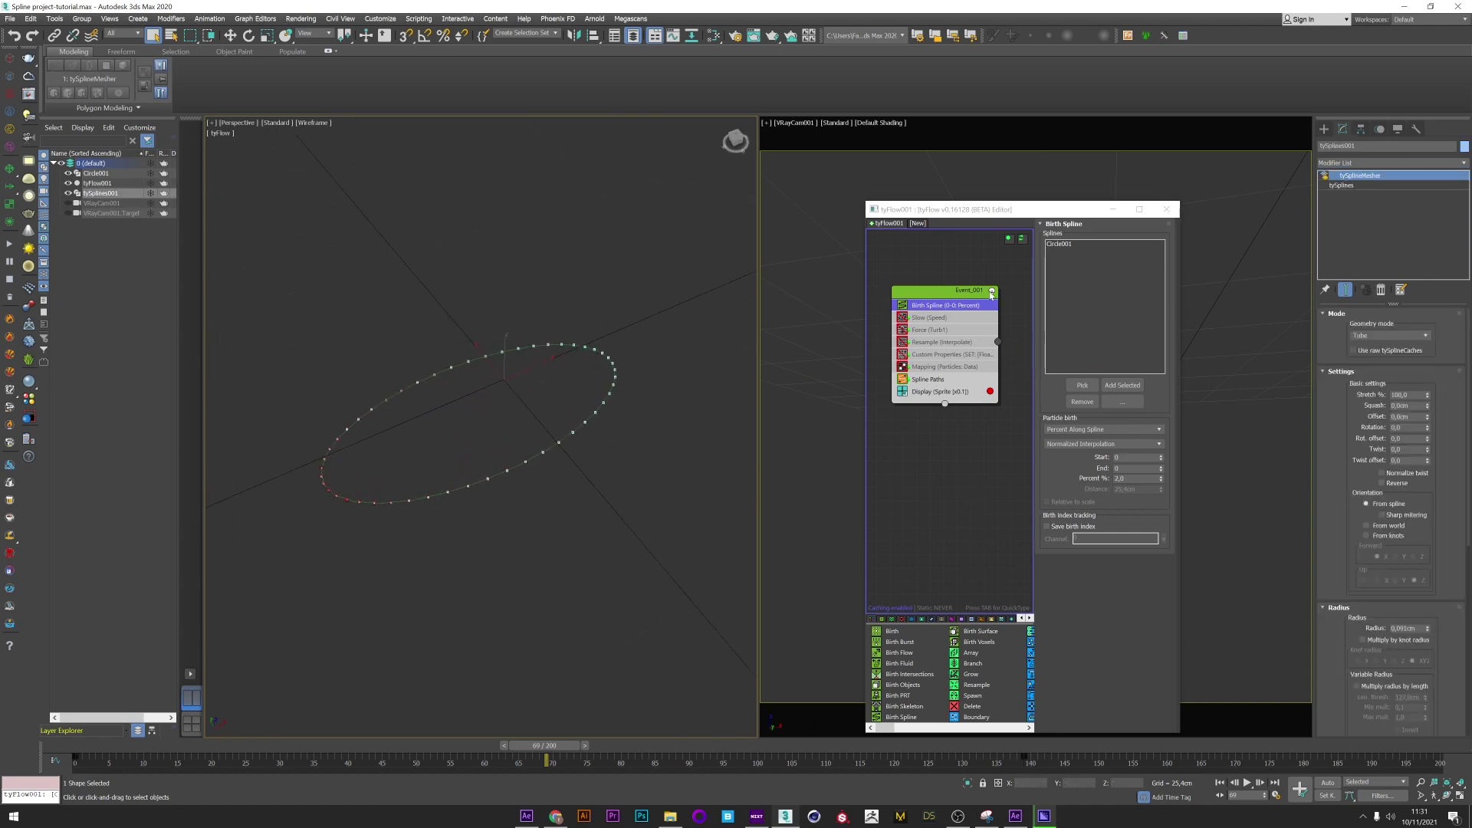
{"action": "left_click", "coordinate": [1065, 244]}
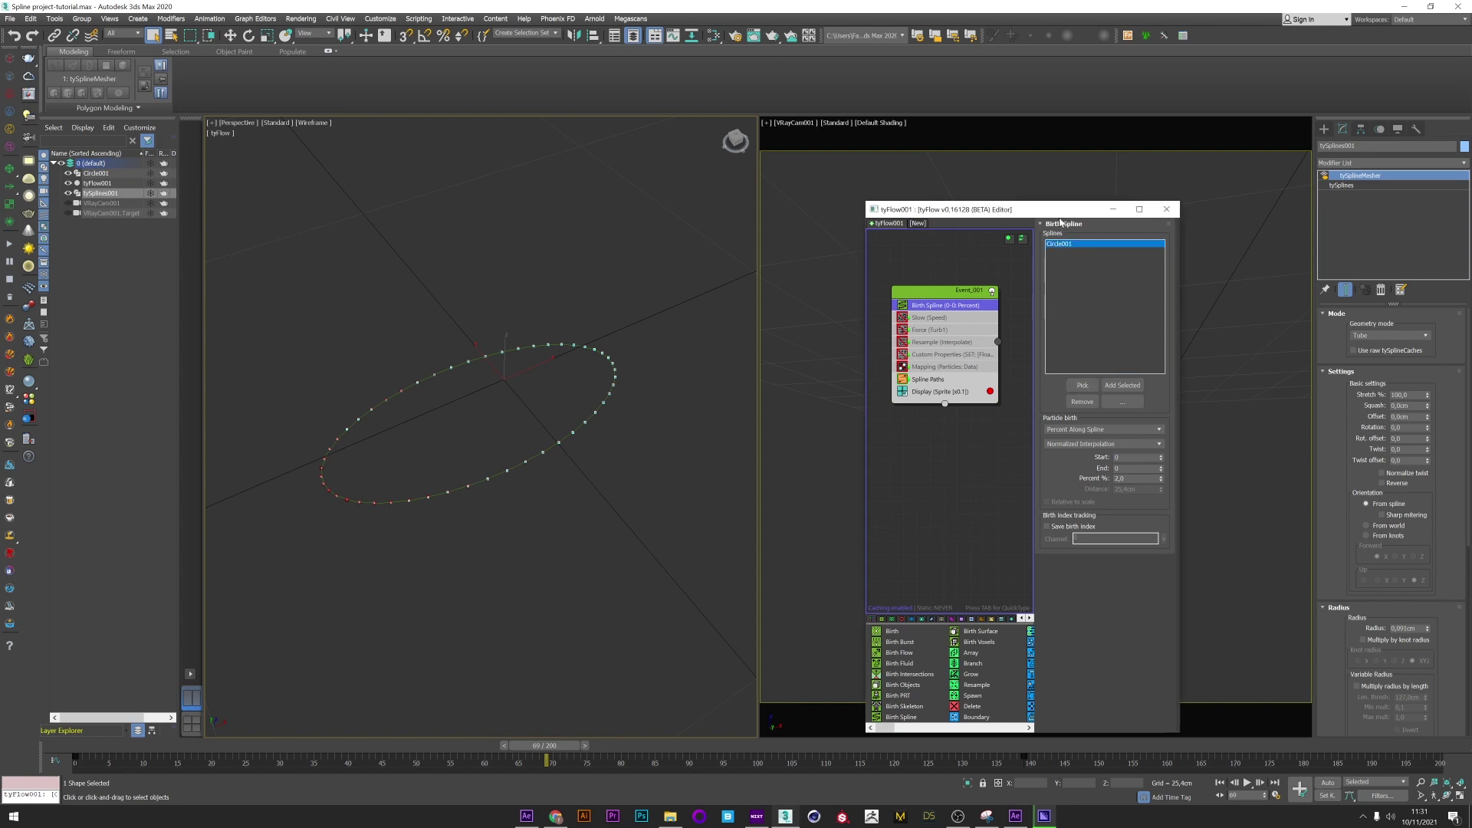
Step: Set the Birth Spline operator to Normalized Interpolation with a birth percentage of 2,0
{"action": "left_click", "coordinate": [1099, 444]}
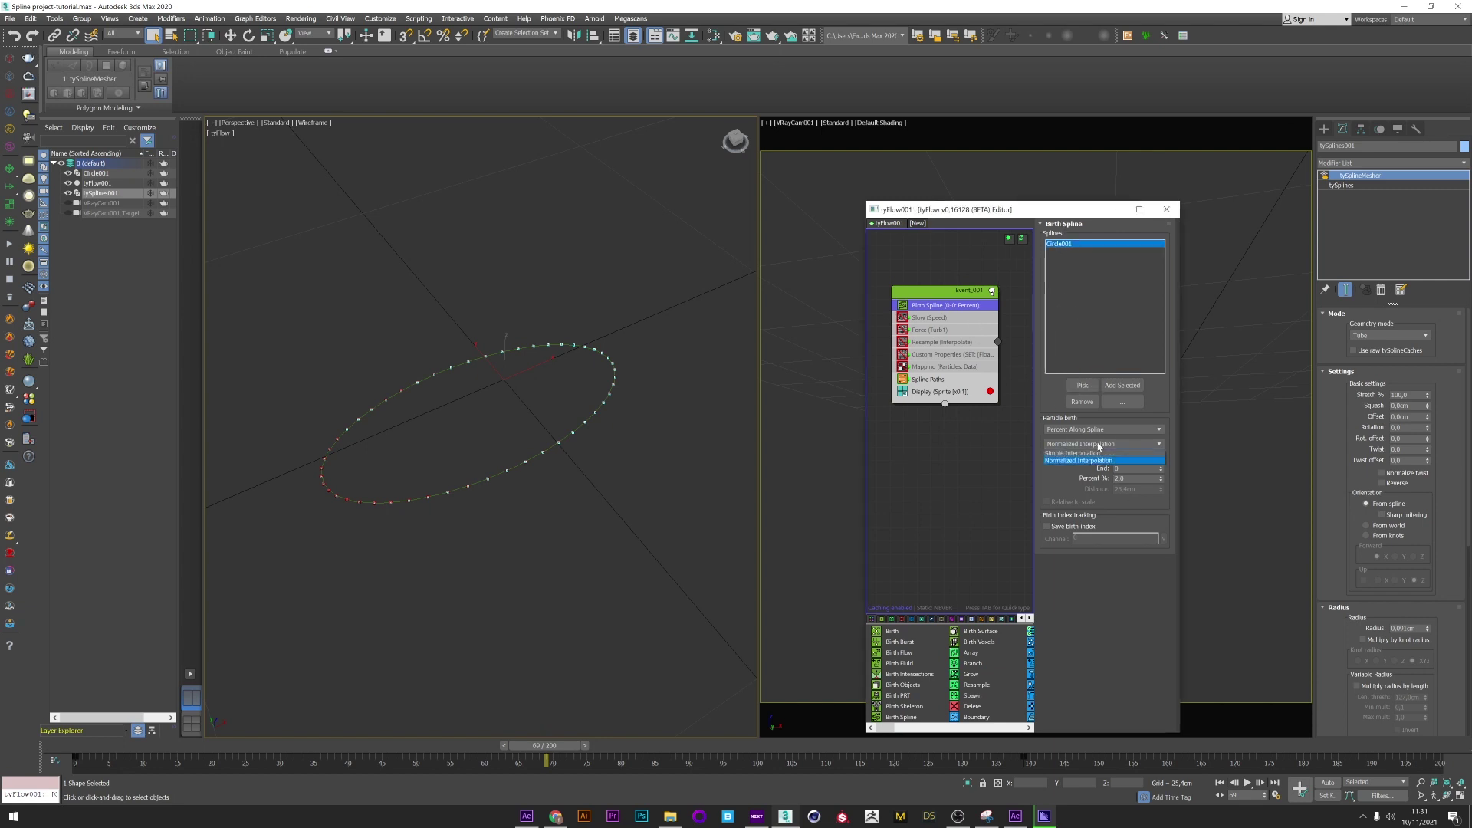
{"action": "left_click", "coordinate": [1078, 461]}
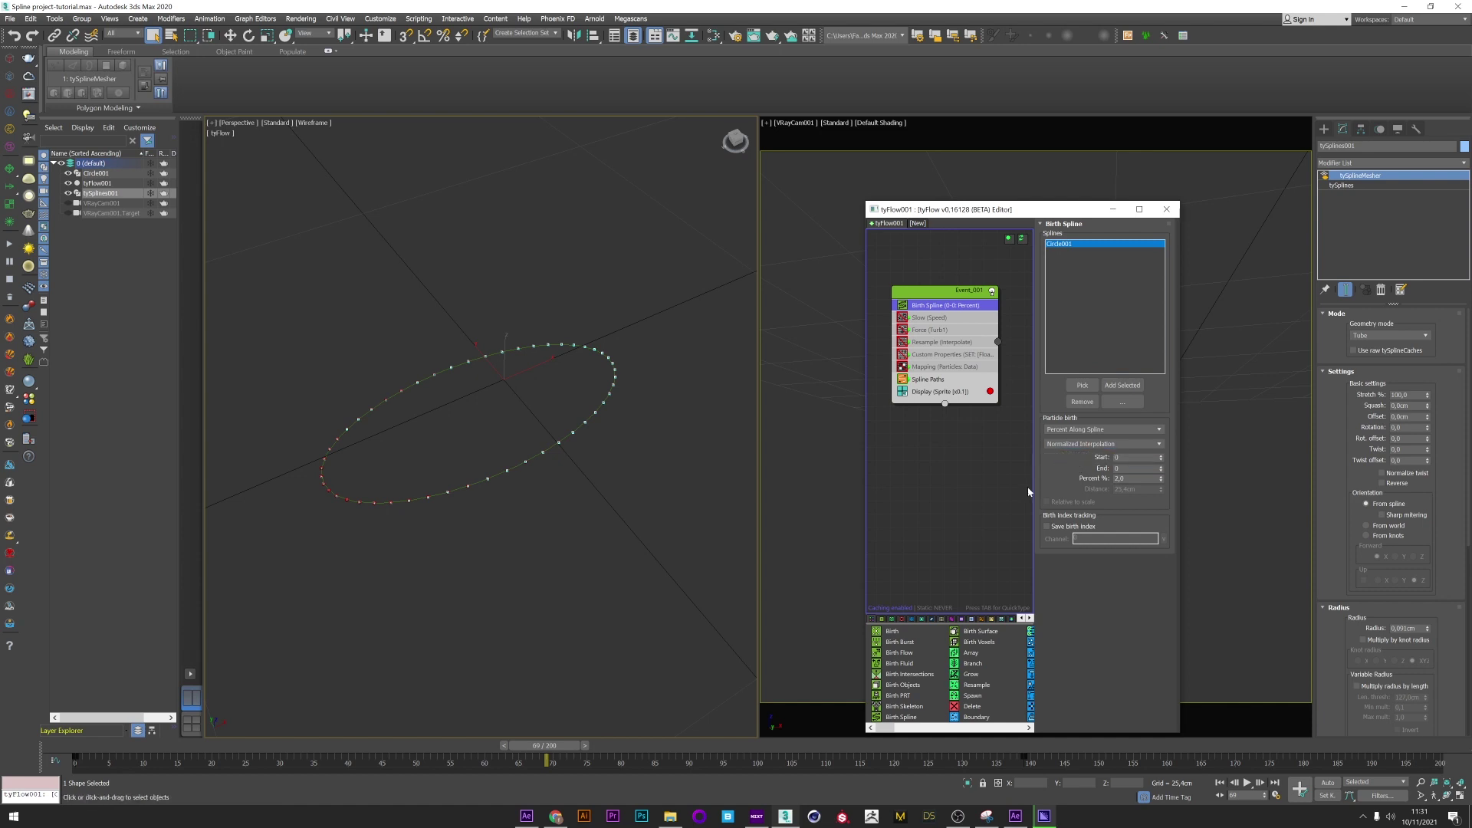
{"action": "double_click", "coordinate": [1135, 478]}
{"action": "key", "text": "Return"}
{"action": "key", "text": "Return"}
{"action": "middle_click_drag", "start_coordinate": [494, 407], "coordinate": [503, 385]}
Step: Draw a second circle spline beside the first one and add it to the Birth Spline operator's spline list
{"action": "left_click", "coordinate": [1324, 129]}
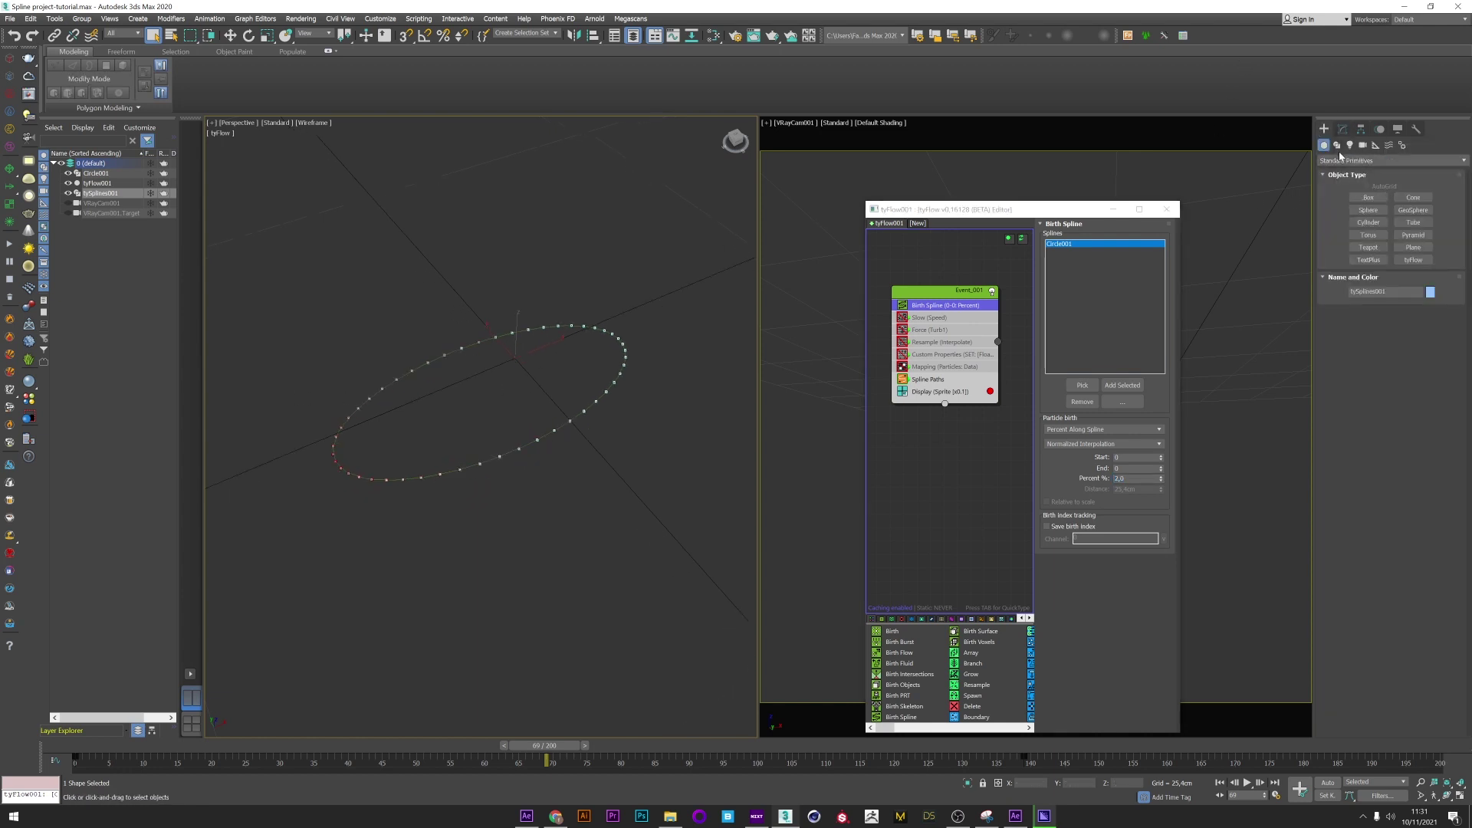
{"action": "left_click", "coordinate": [1336, 145]}
{"action": "left_click", "coordinate": [1368, 219]}
{"action": "left_click_drag", "start_coordinate": [380, 270], "coordinate": [493, 319]}
{"action": "left_click", "coordinate": [1093, 384]}
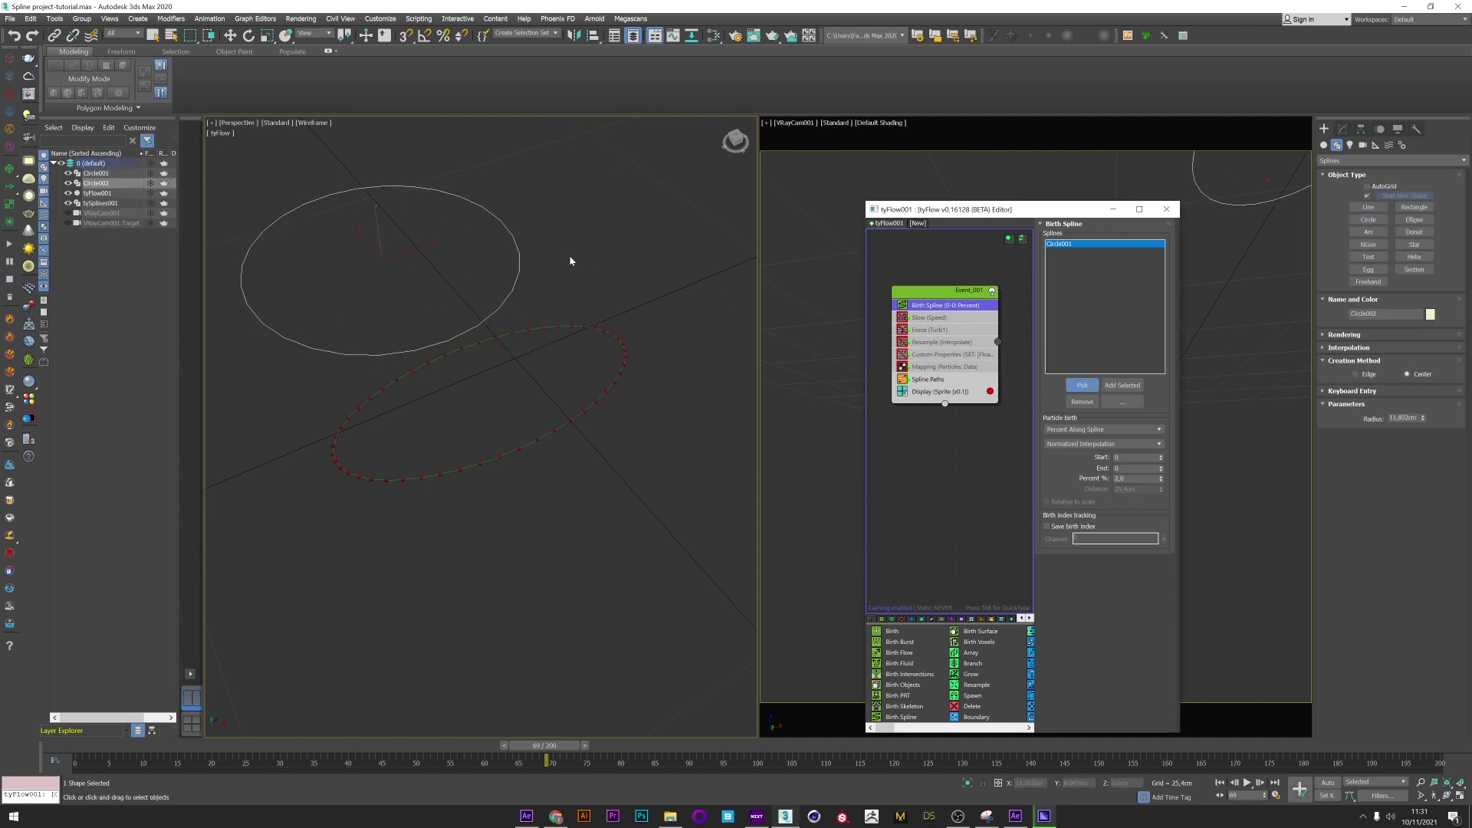
{"action": "left_click", "coordinate": [521, 266]}
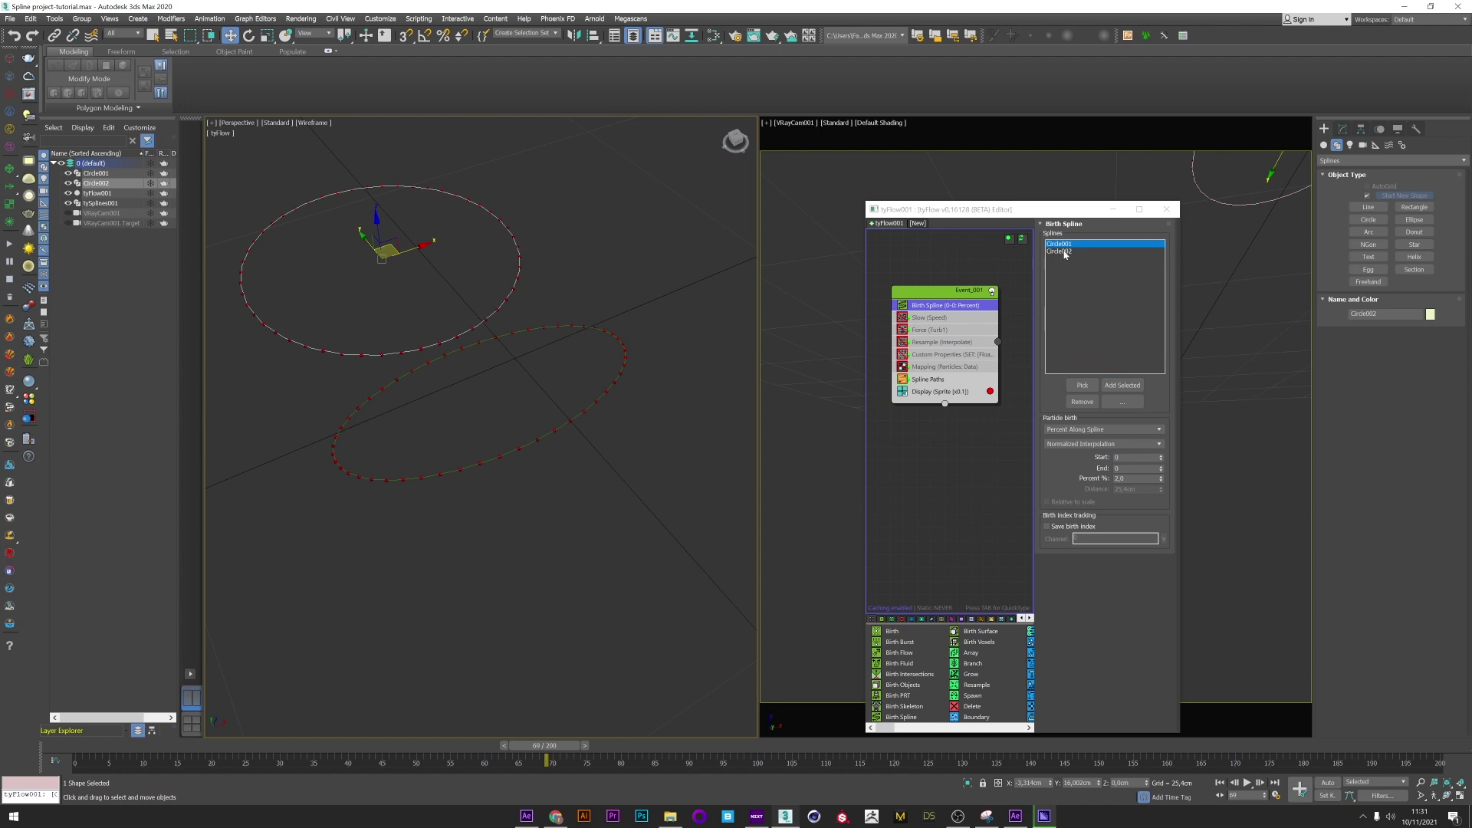
Step: Remove Circle002 from the Birth Spline list and hide that circle in the scene
{"action": "left_click", "coordinate": [1062, 251]}
{"action": "left_click", "coordinate": [1082, 401]}
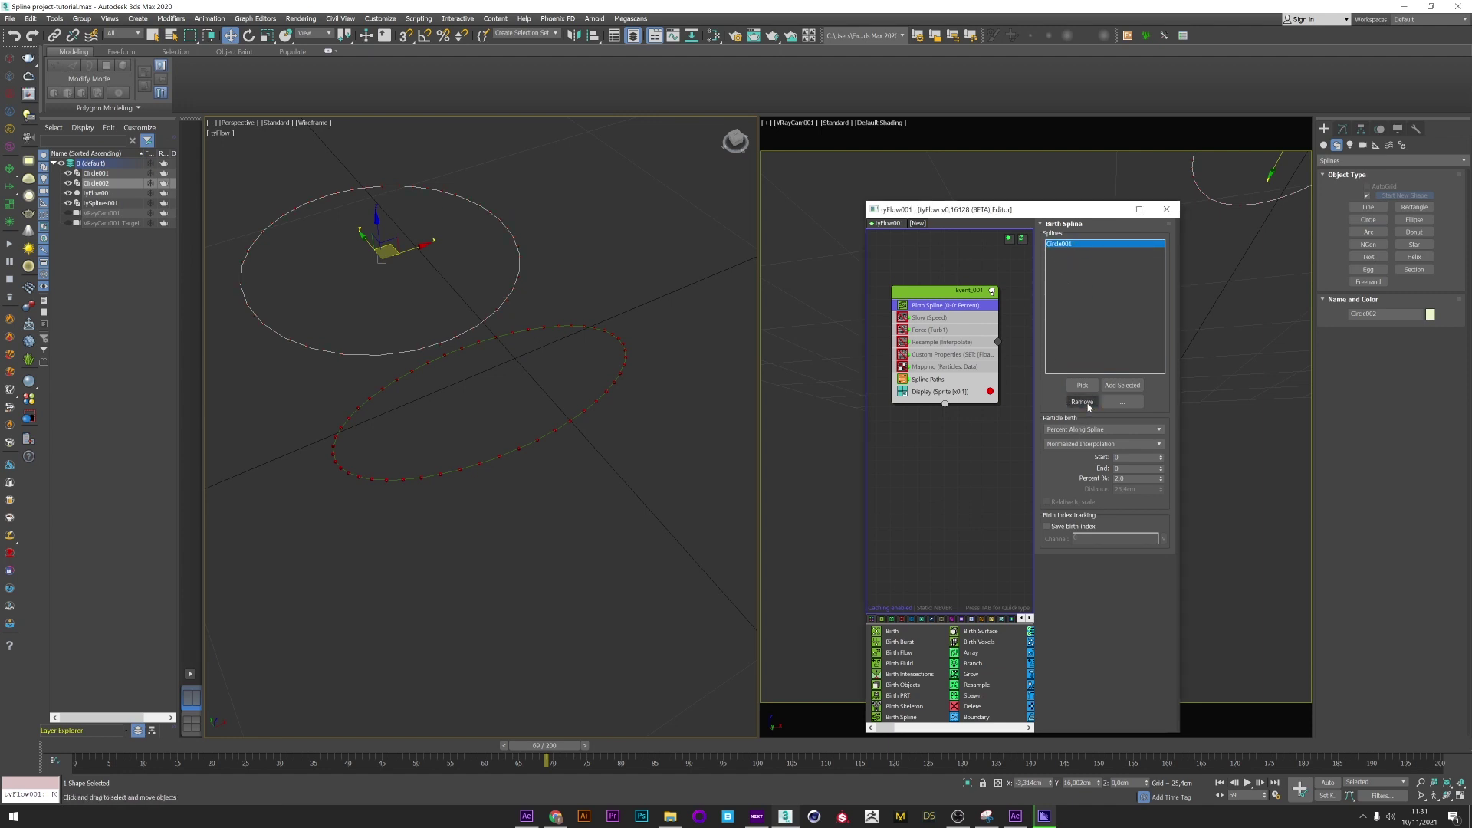
{"action": "left_click", "coordinate": [69, 184]}
{"action": "left_click", "coordinate": [712, 371]}
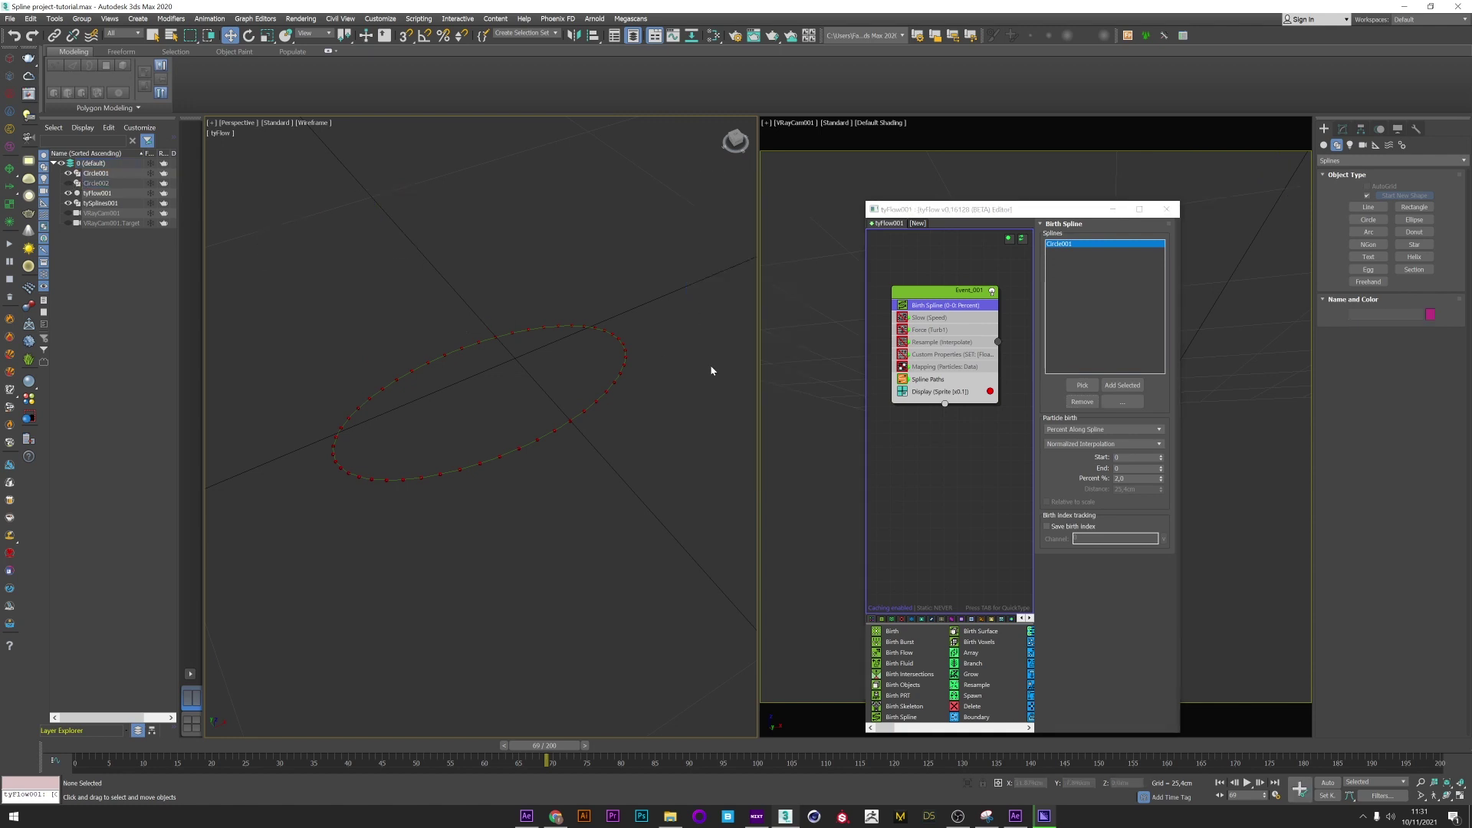
Step: Enable the Force operator and preview its effect on the splines in a maximized perspective view by scrubbing the timeline
{"action": "left_click", "coordinate": [932, 328]}
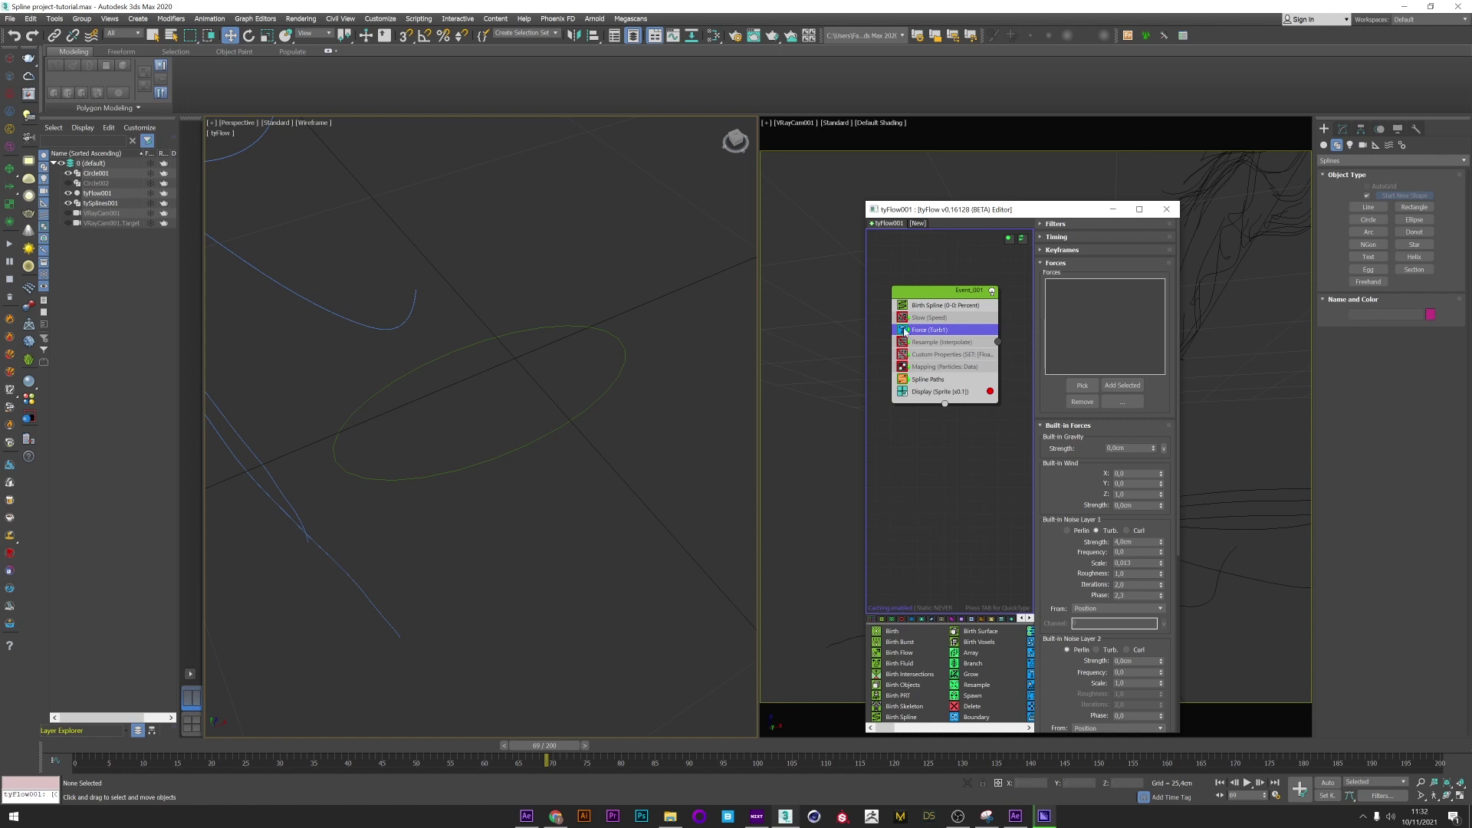
{"action": "middle_click_drag", "start_coordinate": [583, 361], "coordinate": [499, 376], "text": "alt"}
{"action": "left_click", "coordinate": [1461, 797]}
{"action": "scroll", "coordinate": [759, 426], "scroll_direction": "down", "scroll_amount": 4}
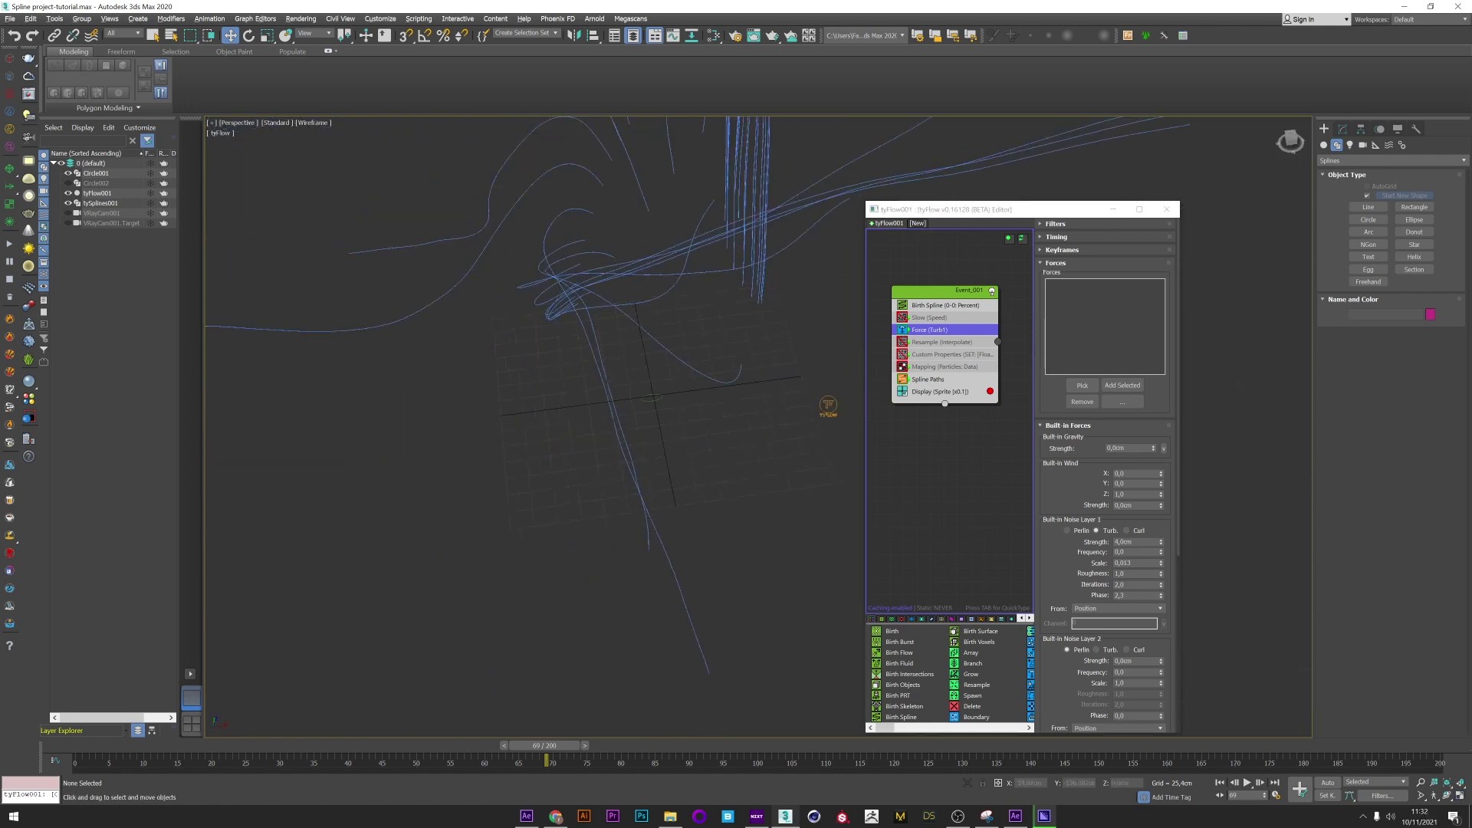
{"action": "middle_click_drag", "start_coordinate": [690, 575], "coordinate": [317, 652], "text": "alt"}
{"action": "left_click_drag", "start_coordinate": [100, 744], "coordinate": [332, 748]}
Step: Enable the Slow operator and scrub the timeline to about frame 84 to preview the slowed spline motion
{"action": "left_click", "coordinate": [936, 316]}
{"action": "left_click", "coordinate": [903, 317]}
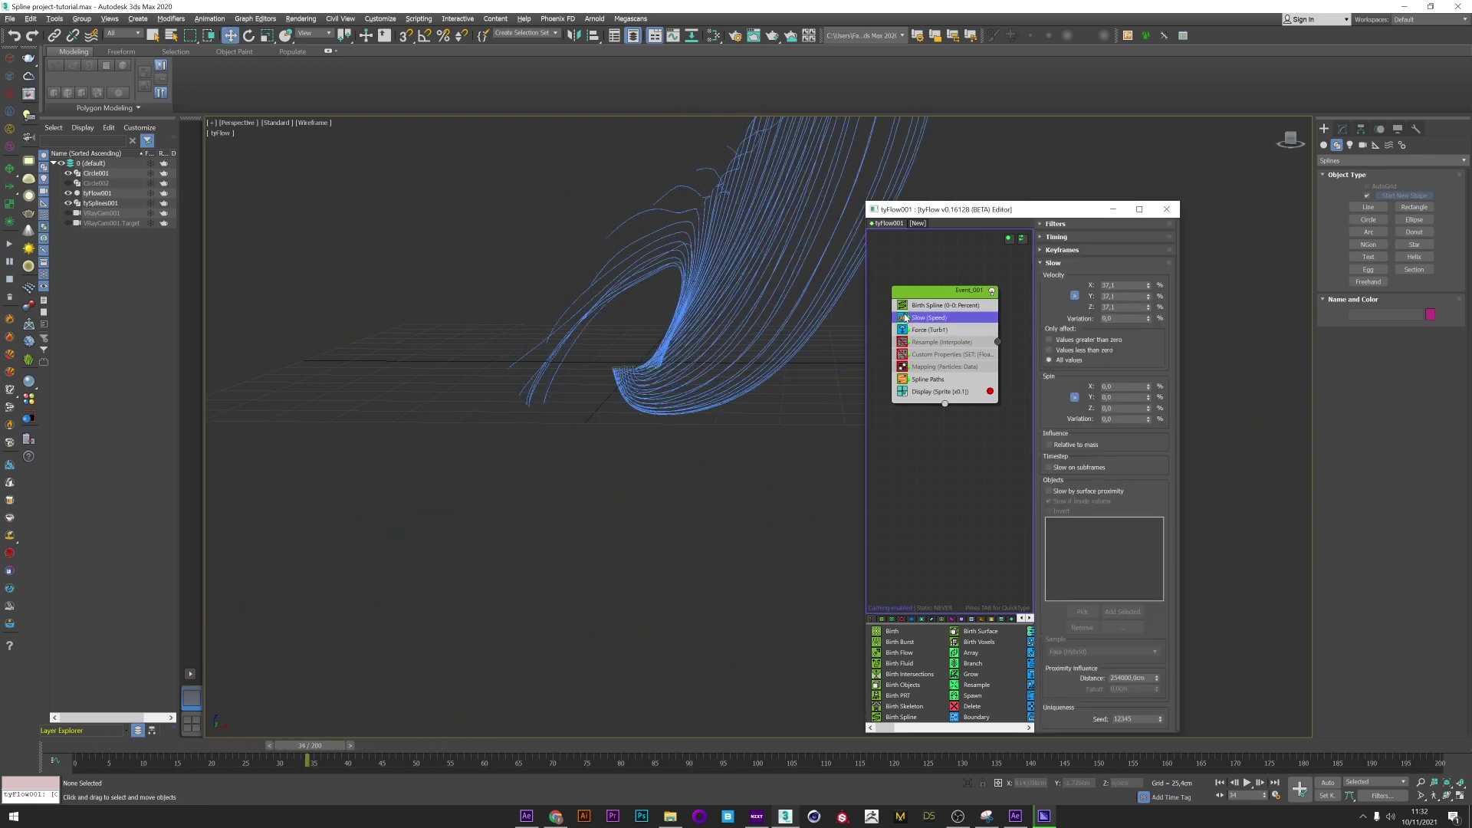
{"action": "middle_click_drag", "start_coordinate": [409, 474], "coordinate": [443, 477], "text": "alt"}
{"action": "left_click_drag", "start_coordinate": [187, 745], "coordinate": [532, 745]}
{"action": "scroll", "coordinate": [558, 582], "scroll_direction": "up", "scroll_amount": 3}
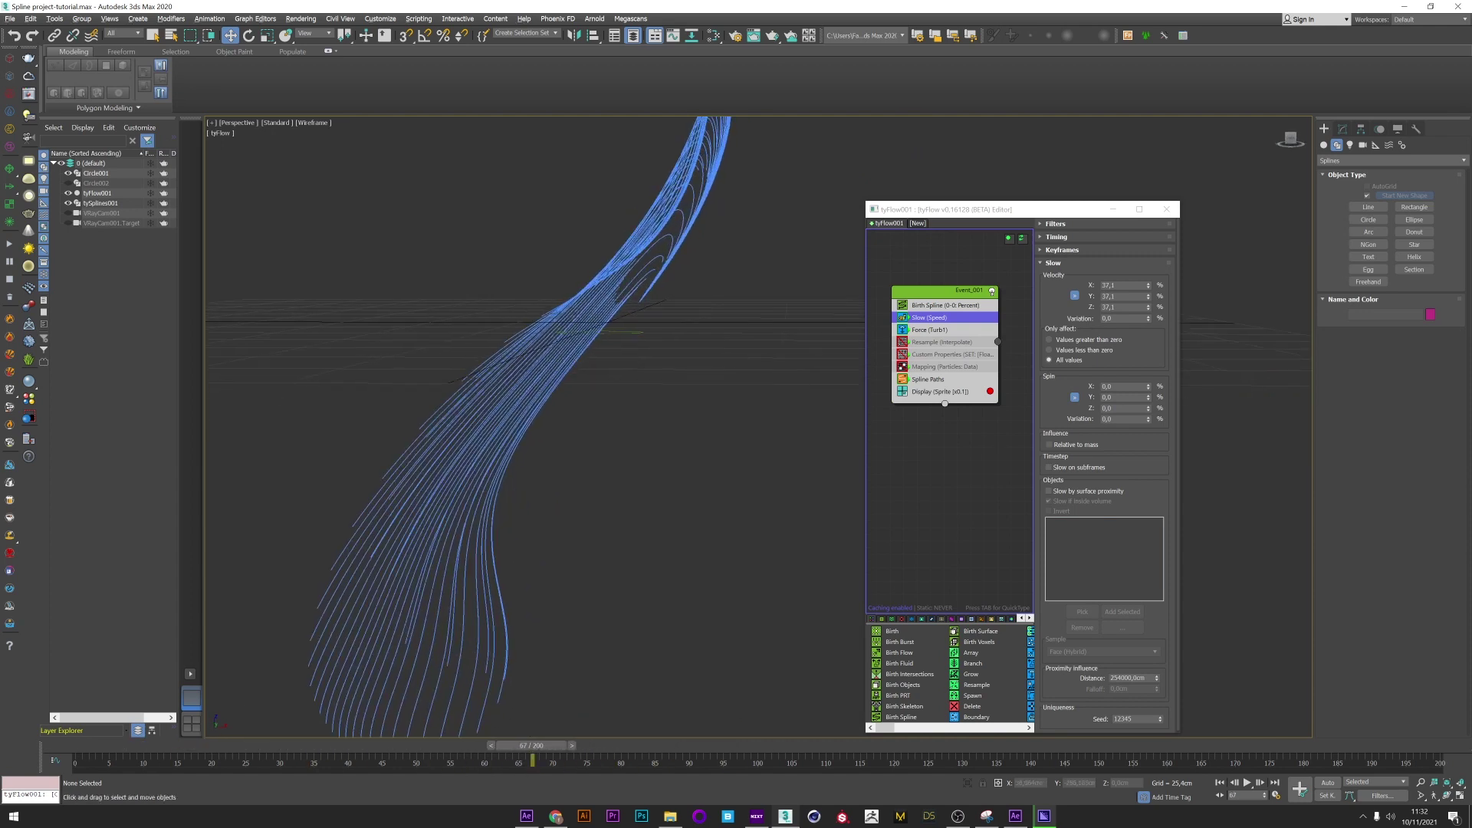
{"action": "middle_click_drag", "start_coordinate": [558, 582], "coordinate": [745, 427], "text": "alt"}
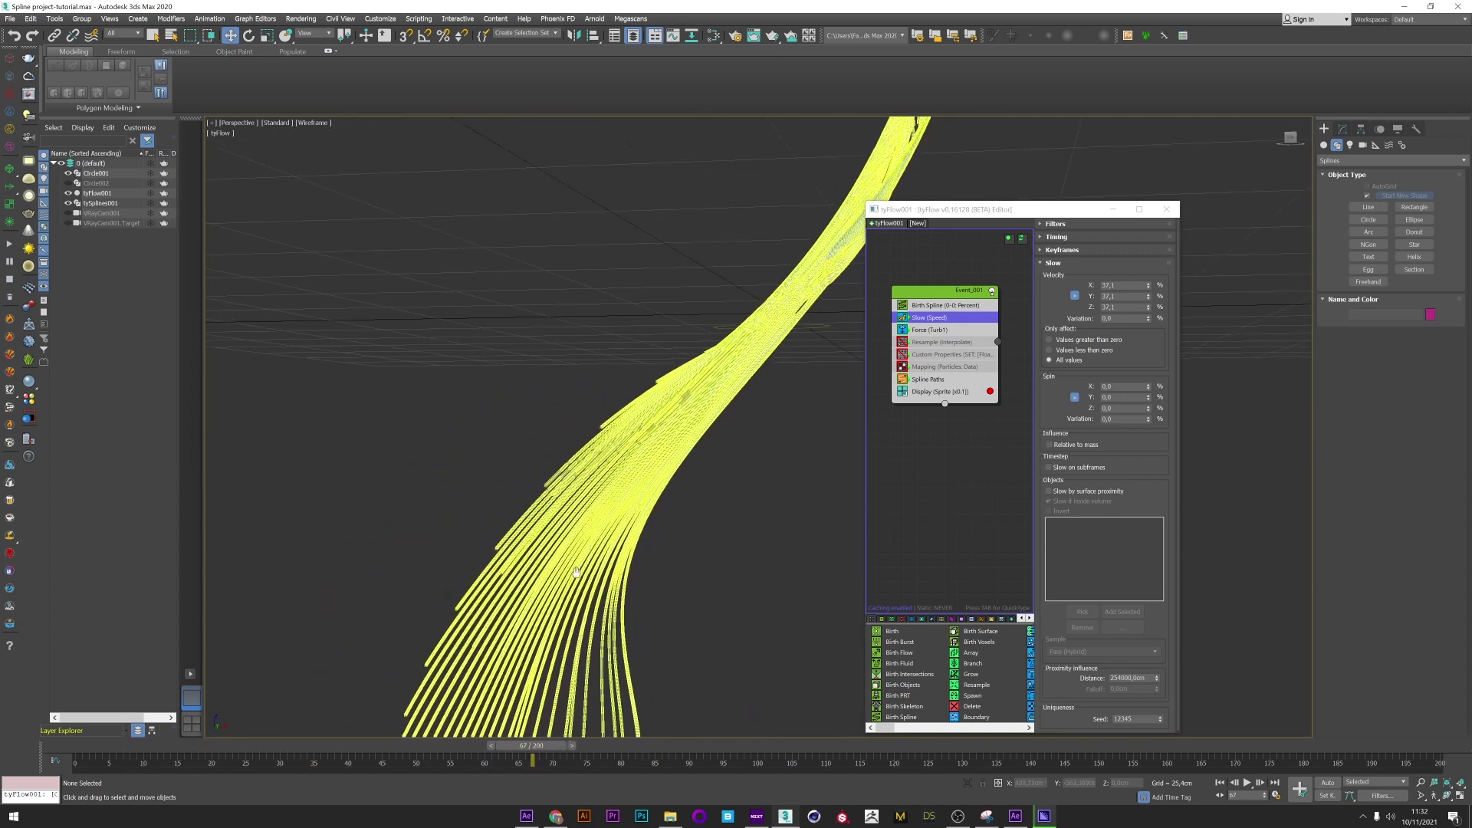
{"action": "left_click_drag", "start_coordinate": [533, 745], "coordinate": [648, 721]}
{"action": "middle_click_drag", "start_coordinate": [627, 481], "coordinate": [831, 430], "text": "alt"}
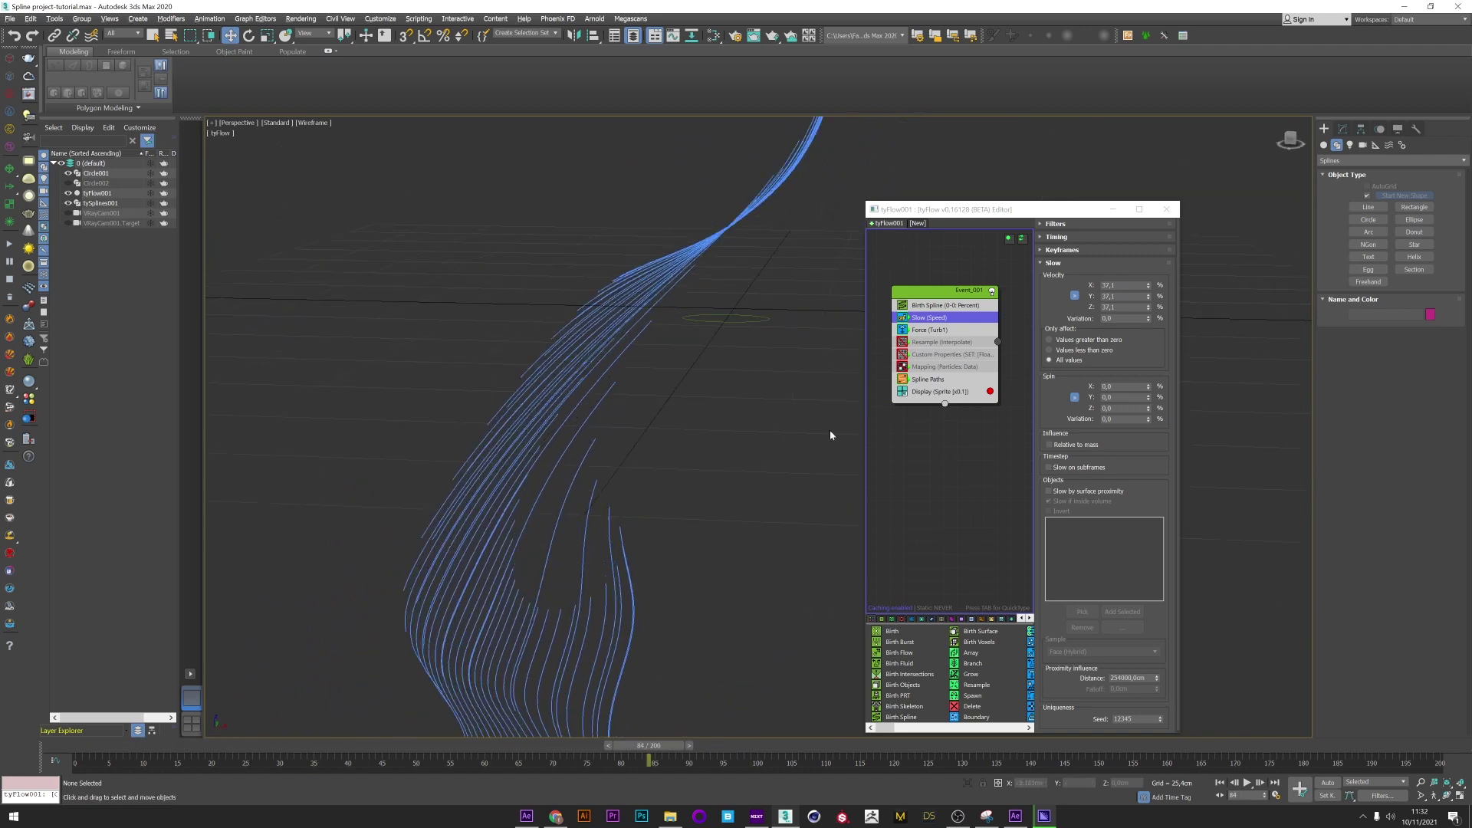
Step: Set the phase of the Force operator's Built-in Noise Layer 1 to 5,7 and inspect the new spline shape
{"action": "left_click", "coordinate": [957, 331]}
{"action": "left_click_drag", "start_coordinate": [1076, 502], "coordinate": [1076, 397]}
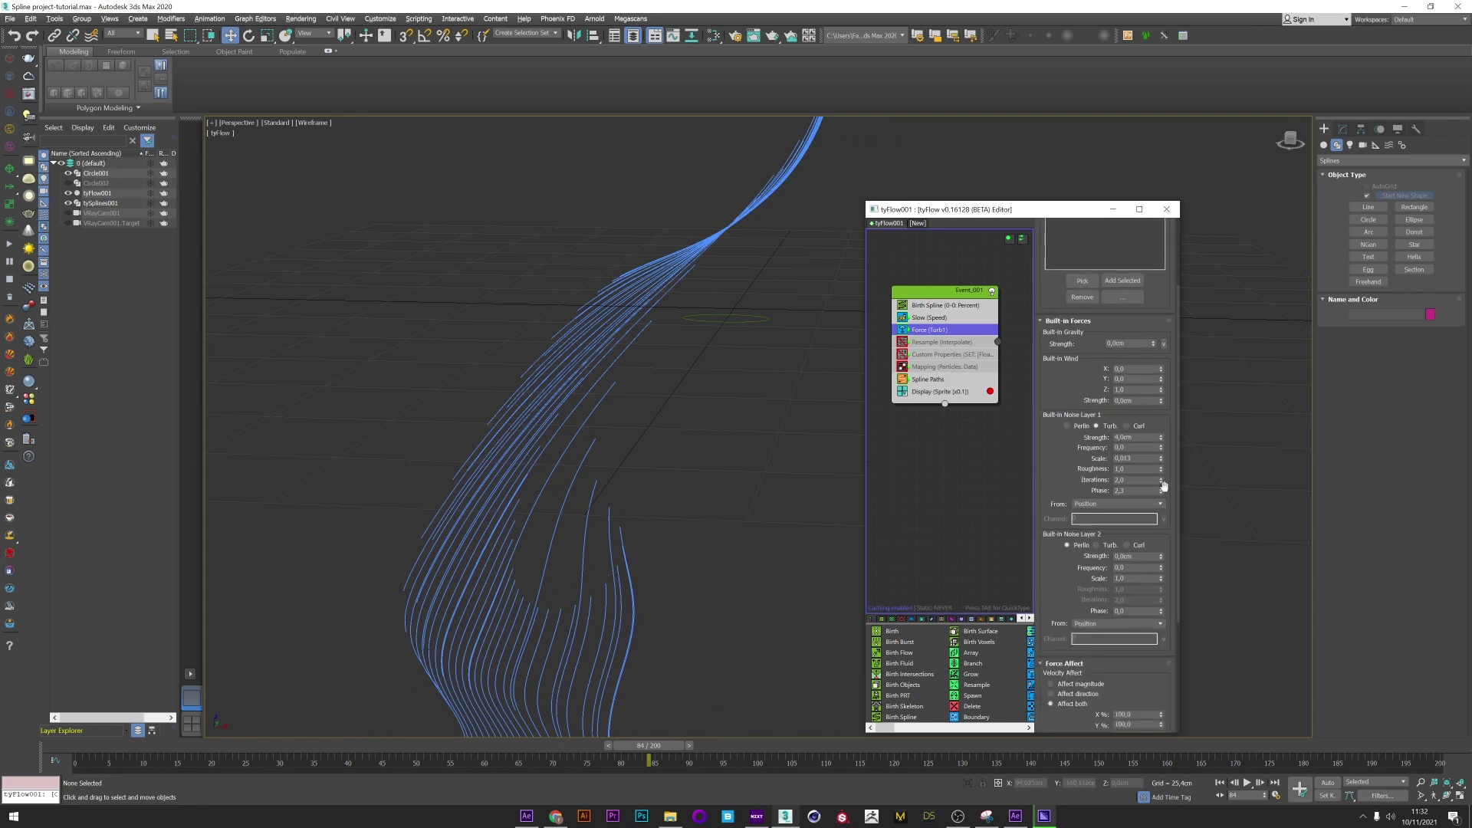
{"action": "left_click_drag", "start_coordinate": [1163, 484], "coordinate": [711, 469]}
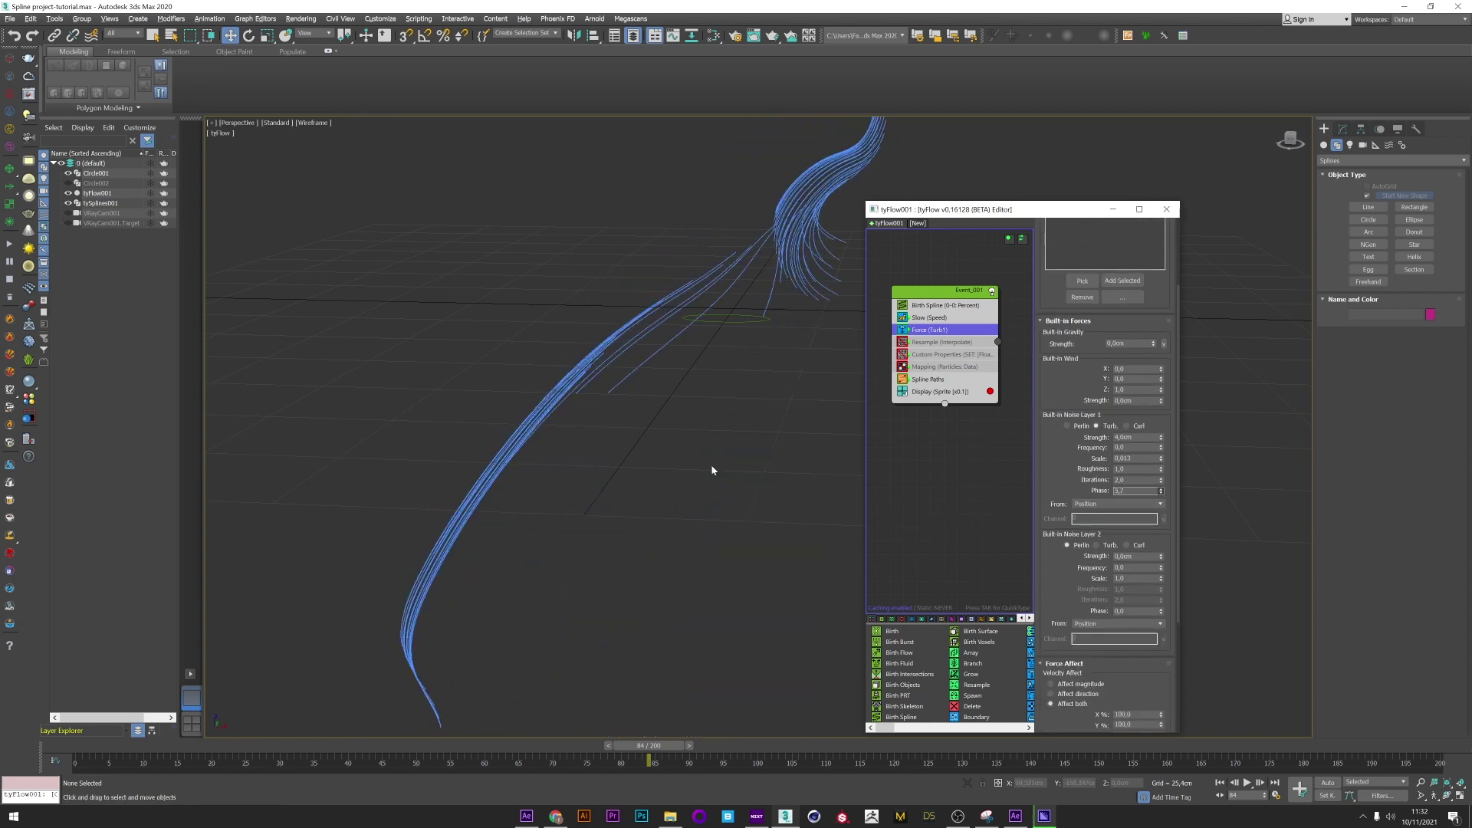
{"action": "mouse_move", "coordinate": [711, 470]}
{"action": "middle_mouse_down", "text": "alt"}
{"action": "mouse_move", "coordinate": [724, 466]}
{"action": "mouse_move", "coordinate": [694, 452]}
{"action": "middle_mouse_up", "text": "alt"}
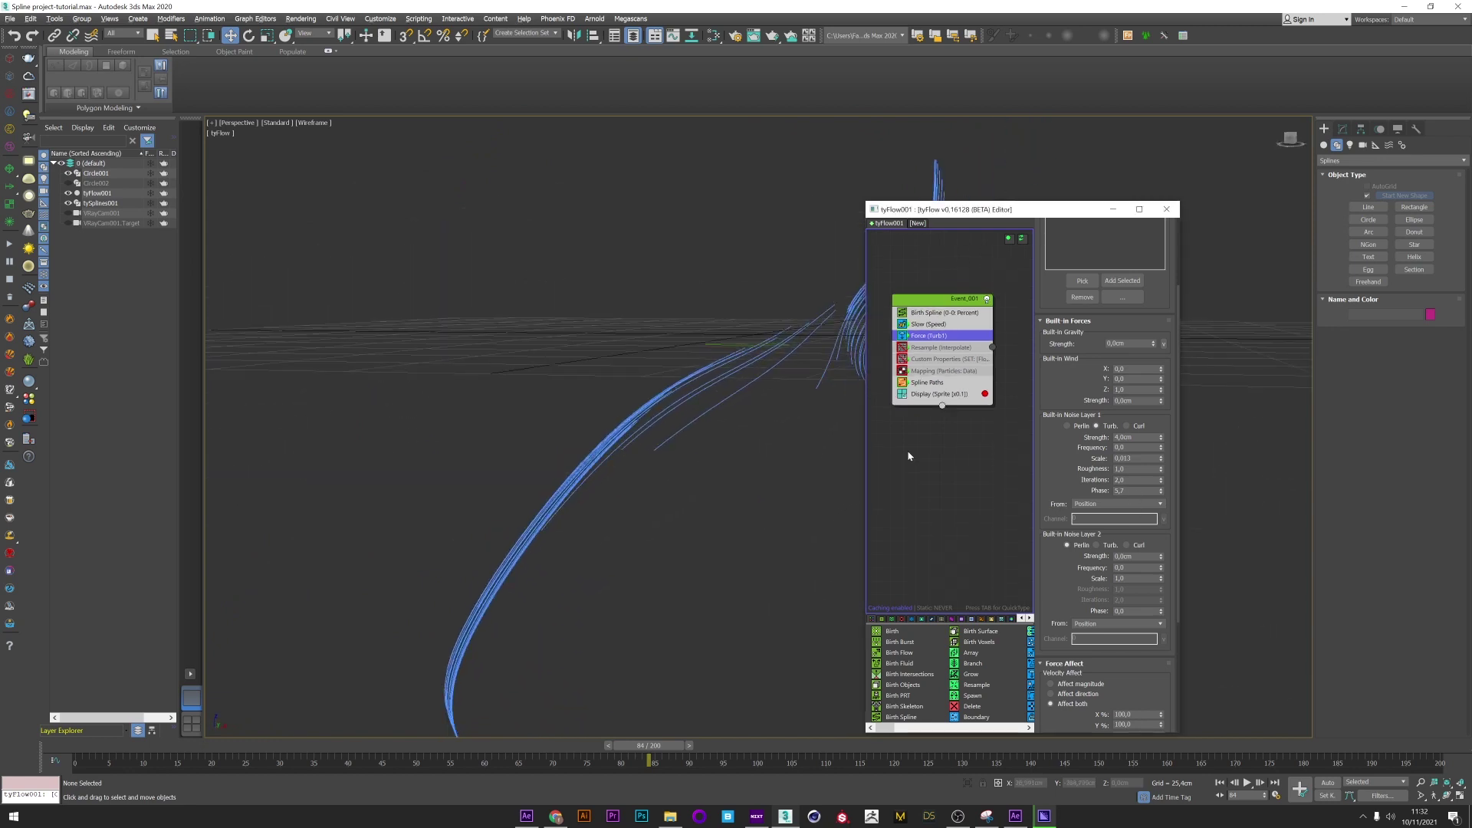
{"action": "middle_click_drag", "start_coordinate": [805, 449], "coordinate": [727, 476], "text": "alt"}
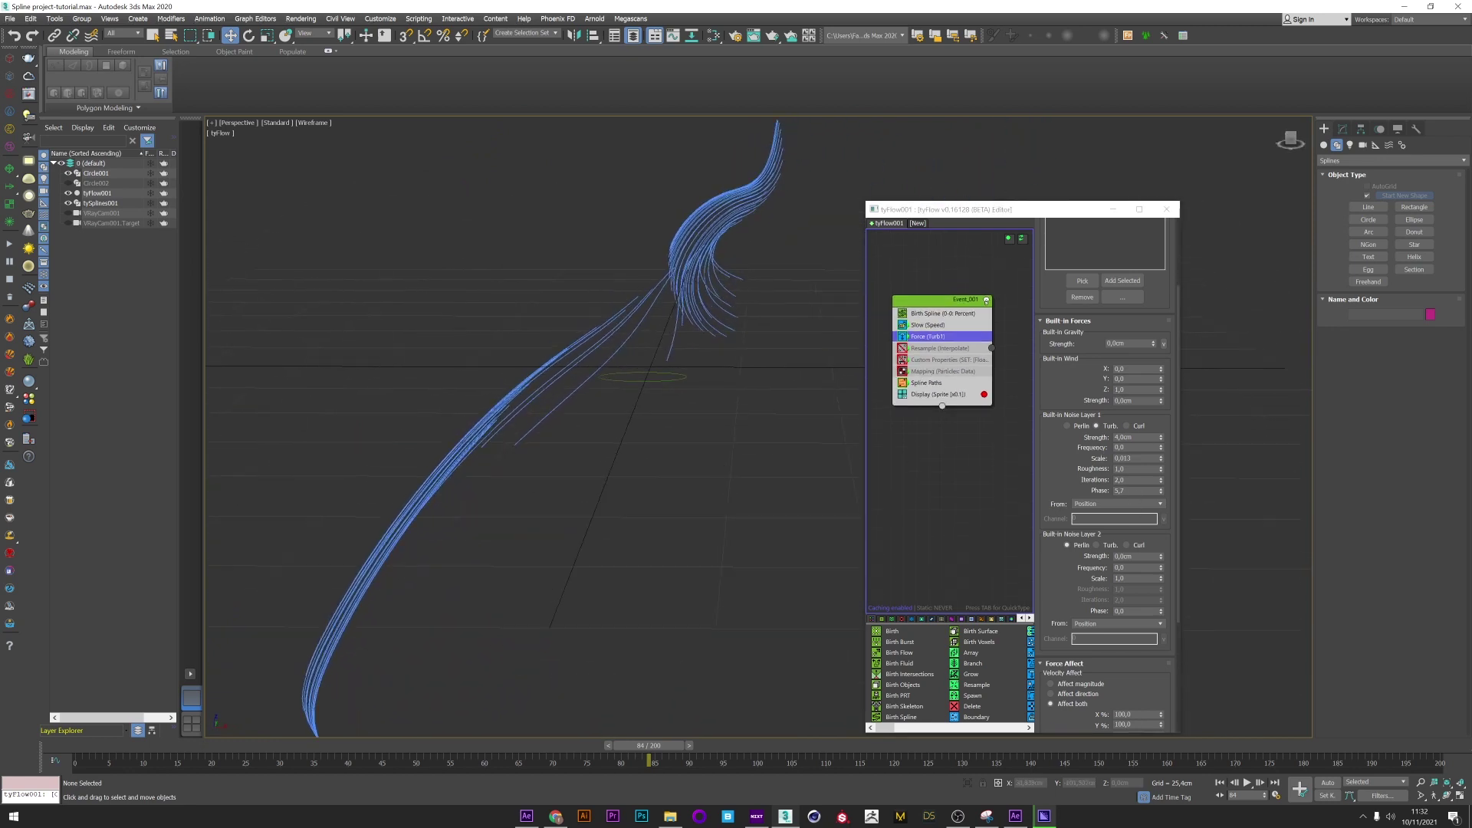
Step: Try a strength of 3 cm and a larger scale on Noise Layer 1, preview the splines and undo the noise changes
{"action": "double_click", "coordinate": [1130, 437]}
{"action": "type", "text": "3"}
{"action": "key", "text": "Return"}
{"action": "type", "text": "0,"}
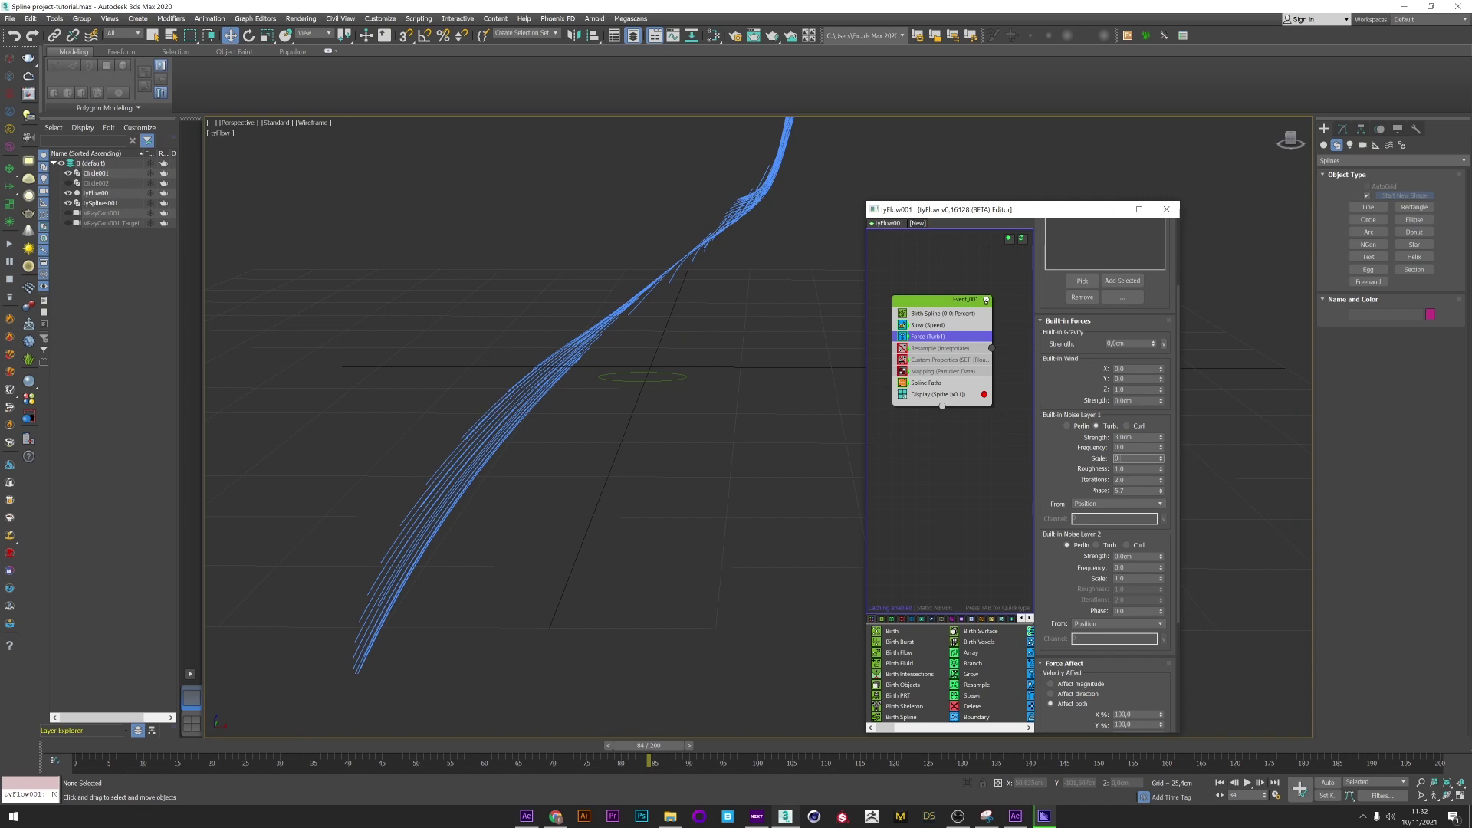
{"action": "type", "text": "1"}
{"action": "key", "text": "Return"}
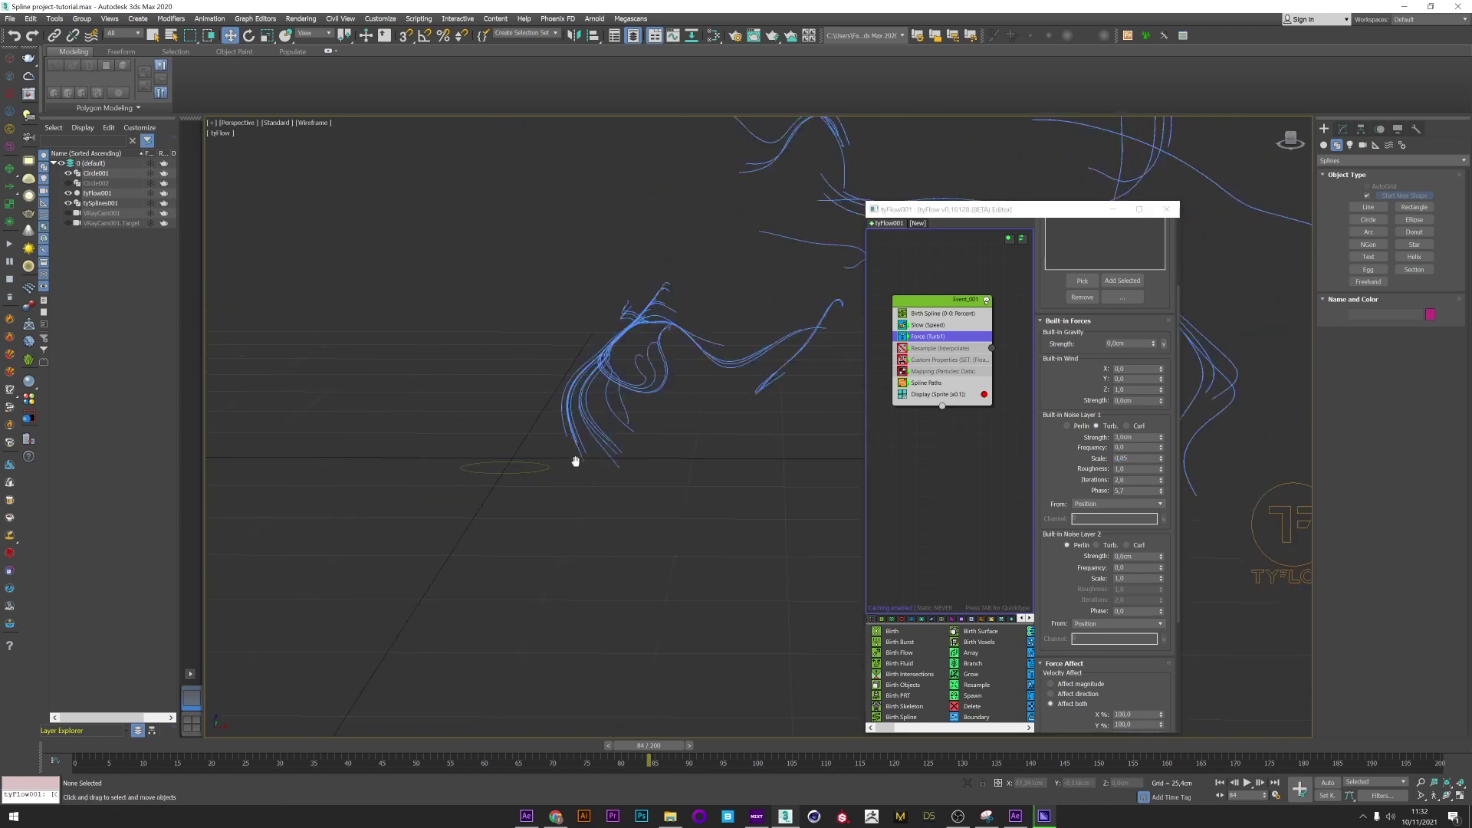
{"action": "left_click_drag", "start_coordinate": [650, 745], "coordinate": [405, 729]}
{"action": "left_click", "coordinate": [13, 36]}
{"action": "left_click", "coordinate": [14, 36]}
{"action": "left_click", "coordinate": [13, 36]}
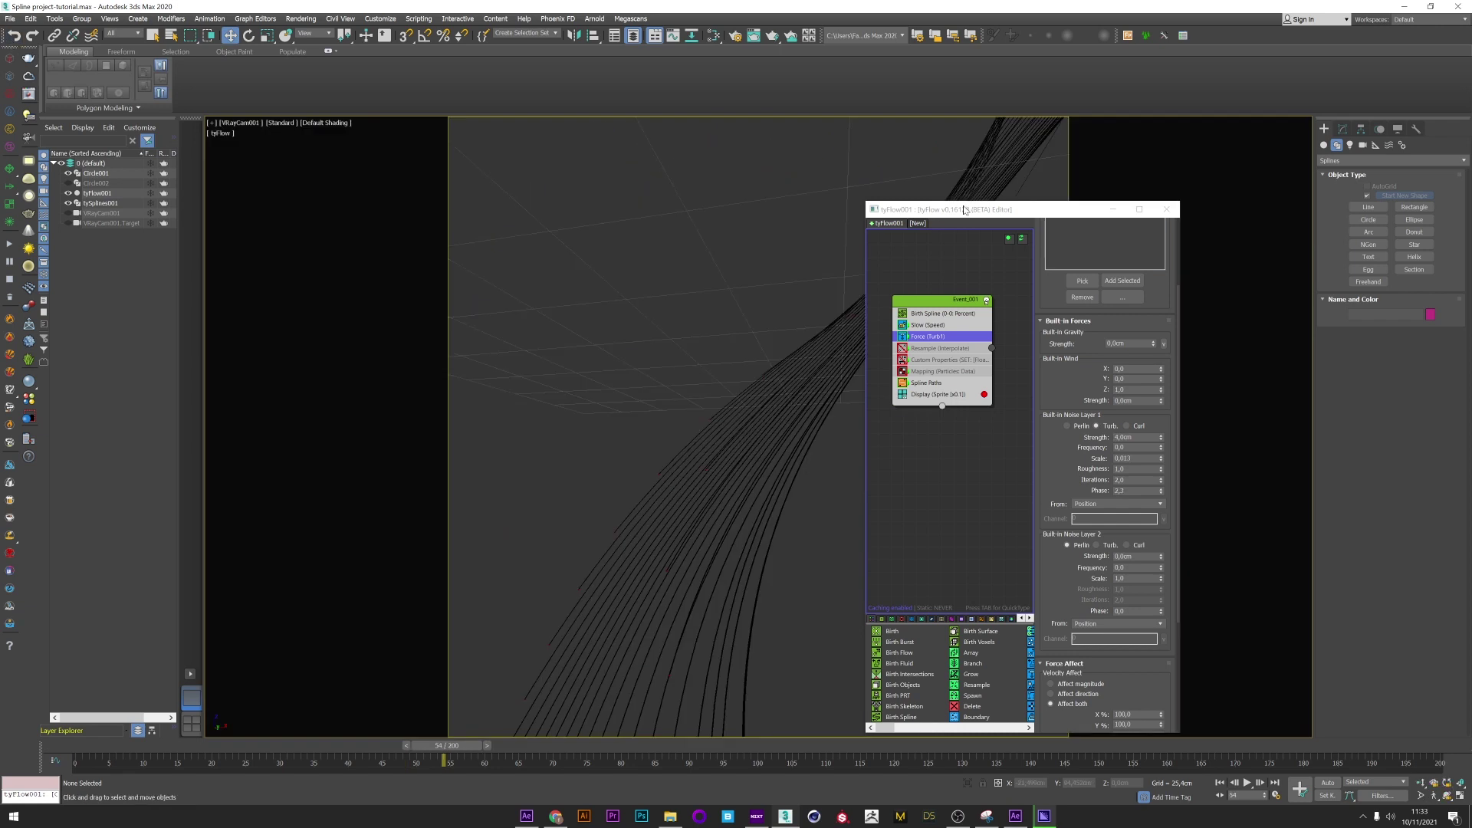
Step: Move the tyFlow editor aside and scrub the simulation through the VRayCam001 view to about frame 45
{"action": "left_click_drag", "start_coordinate": [963, 210], "coordinate": [310, 169]}
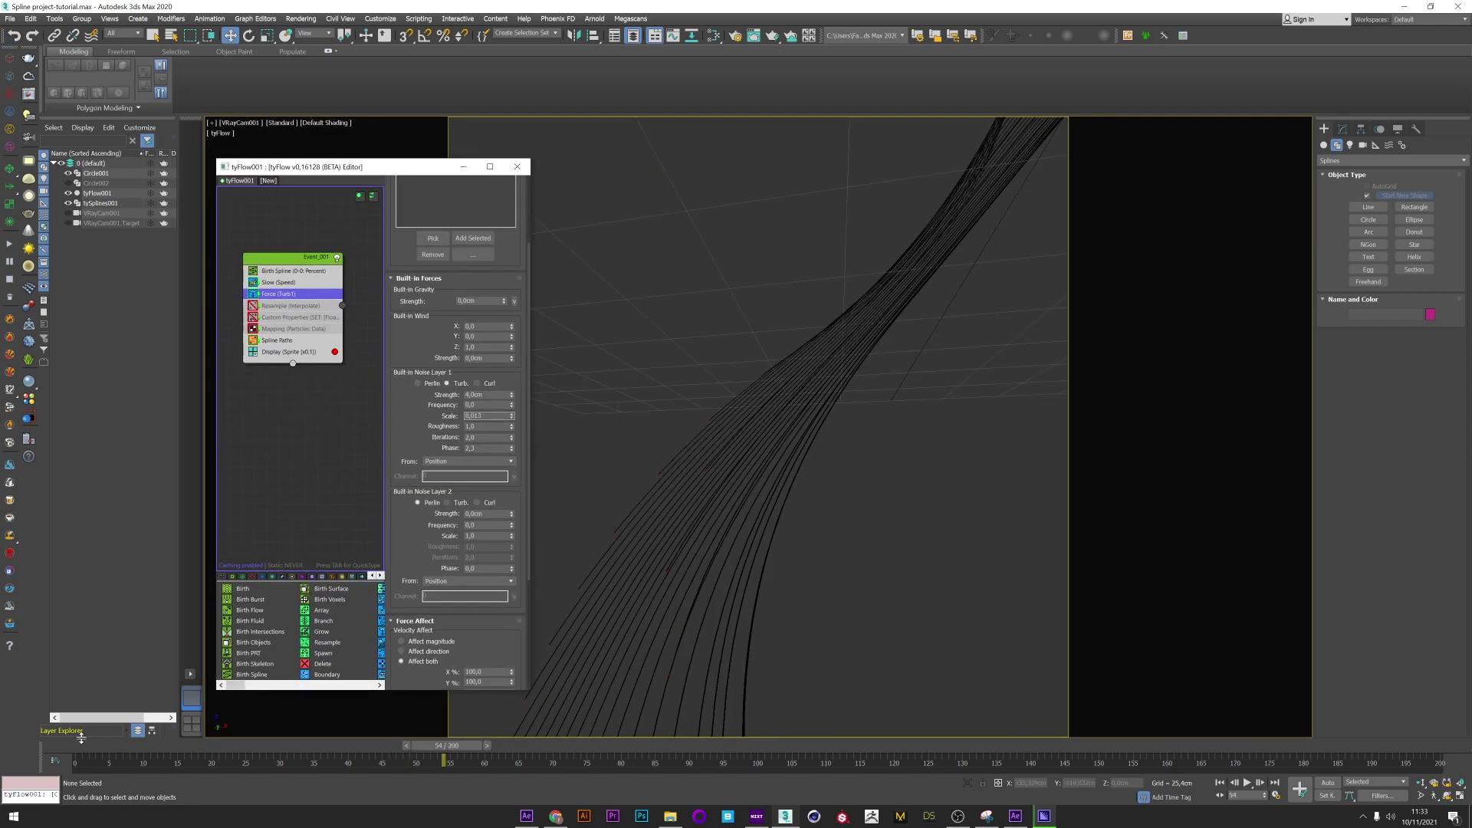
{"action": "left_click_drag", "start_coordinate": [82, 740], "coordinate": [388, 729]}
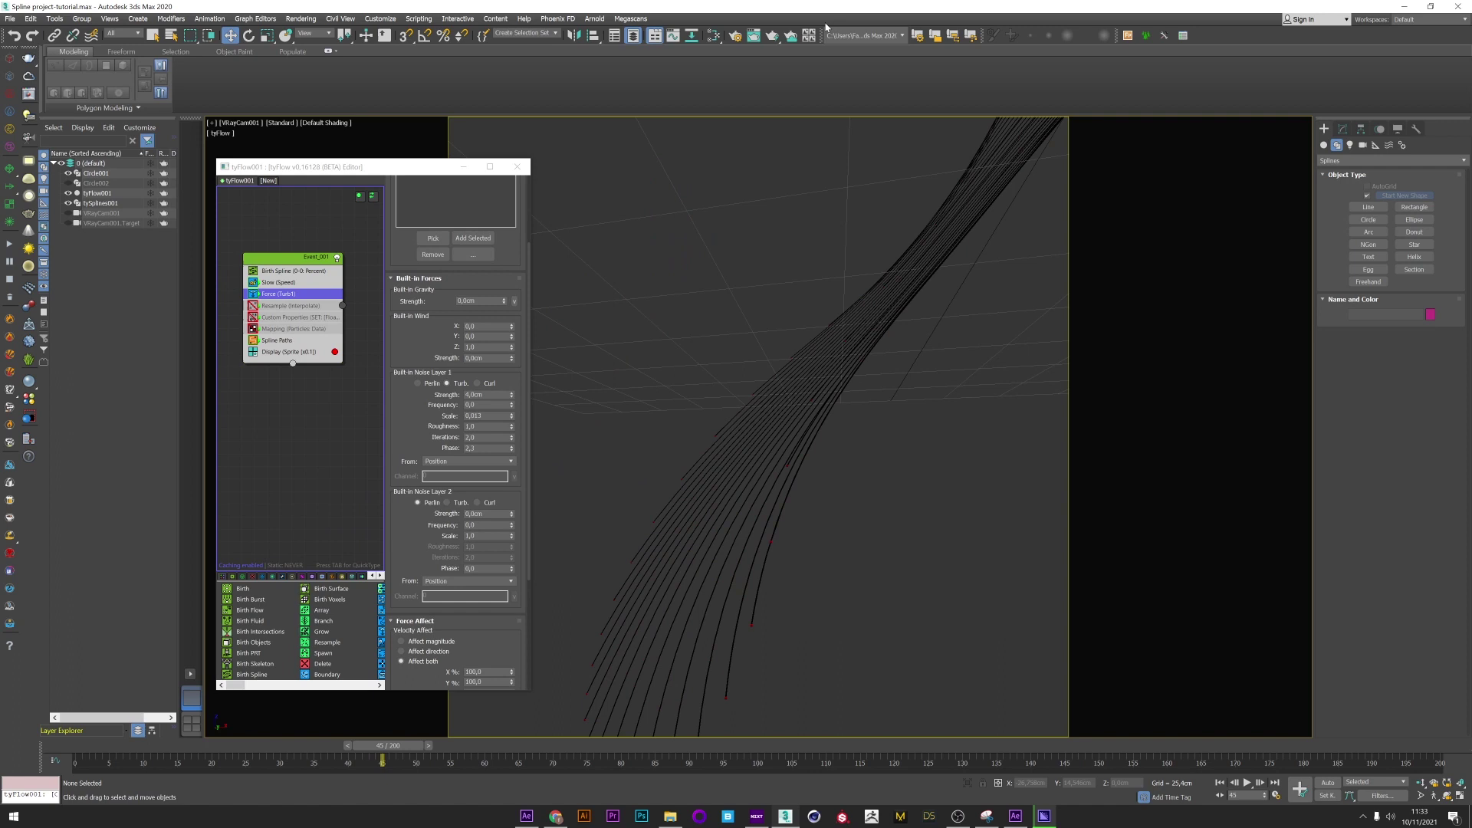
Step: Start an interactive V-Ray render of the splines and disable the bloom/glare lens effect
{"action": "left_click", "coordinate": [28, 93]}
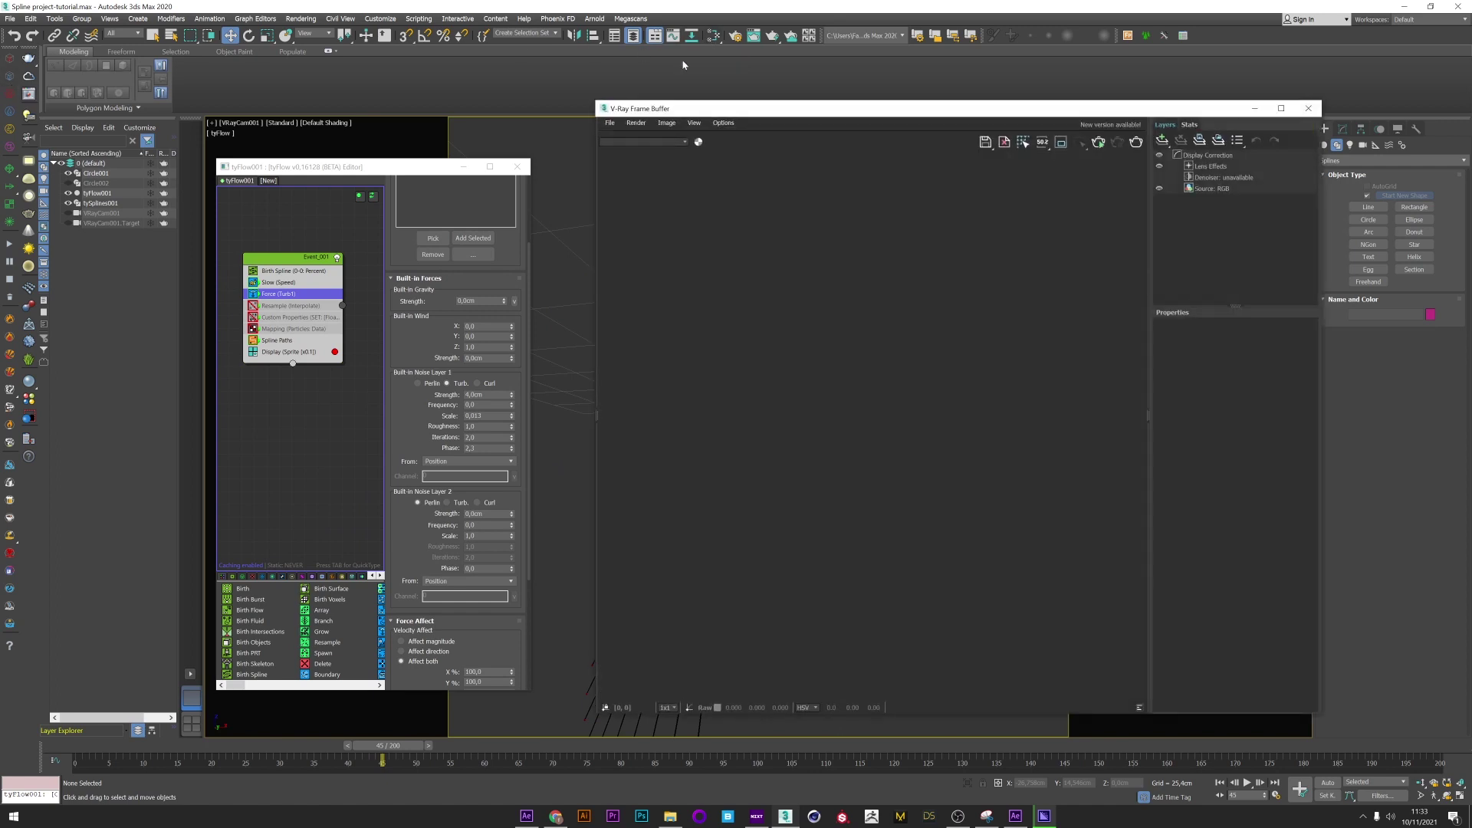
{"action": "left_click_drag", "start_coordinate": [755, 113], "coordinate": [802, 120]}
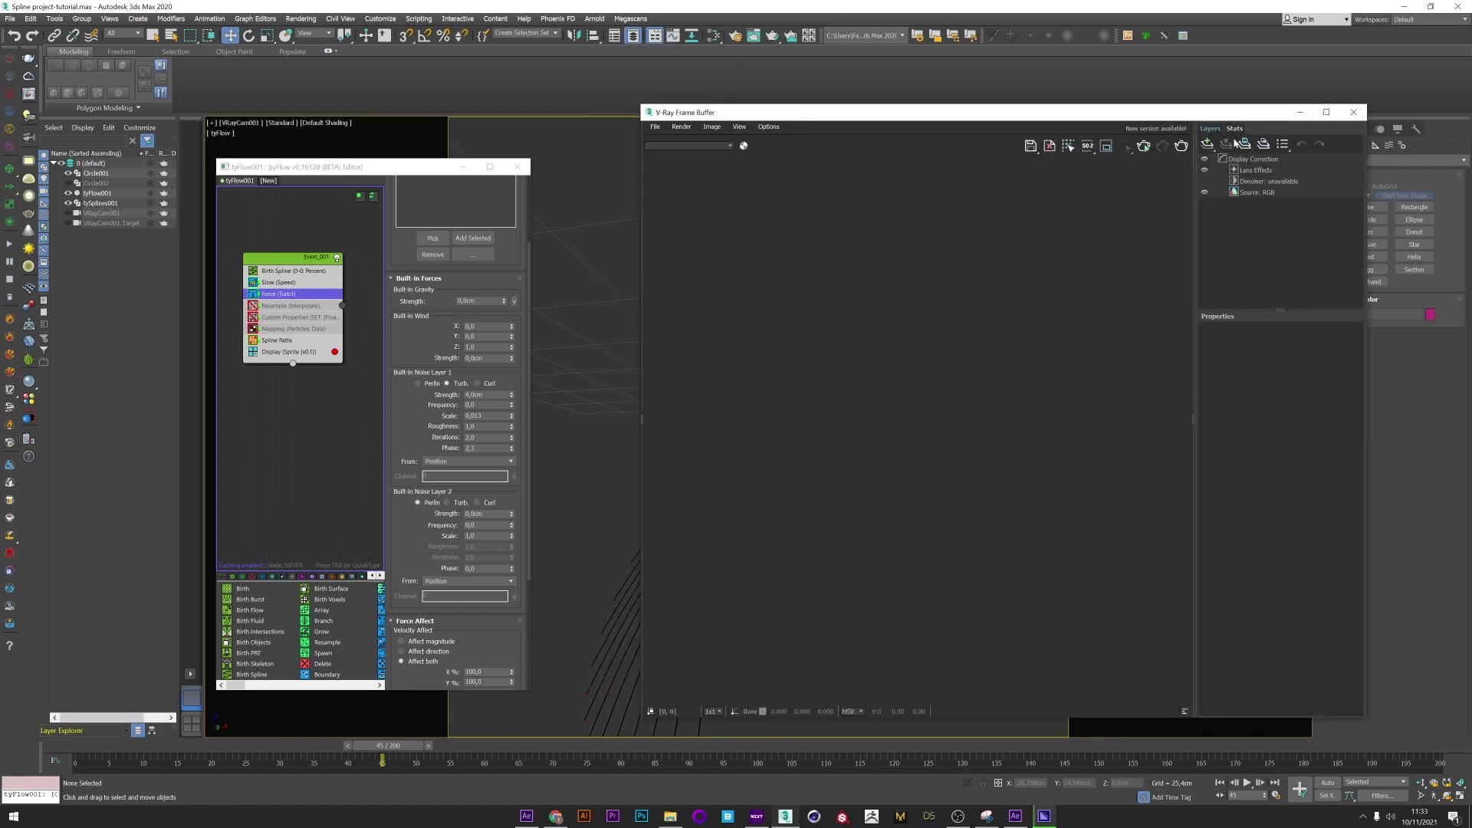
{"action": "left_click", "coordinate": [1184, 147]}
{"action": "left_click", "coordinate": [1254, 169]}
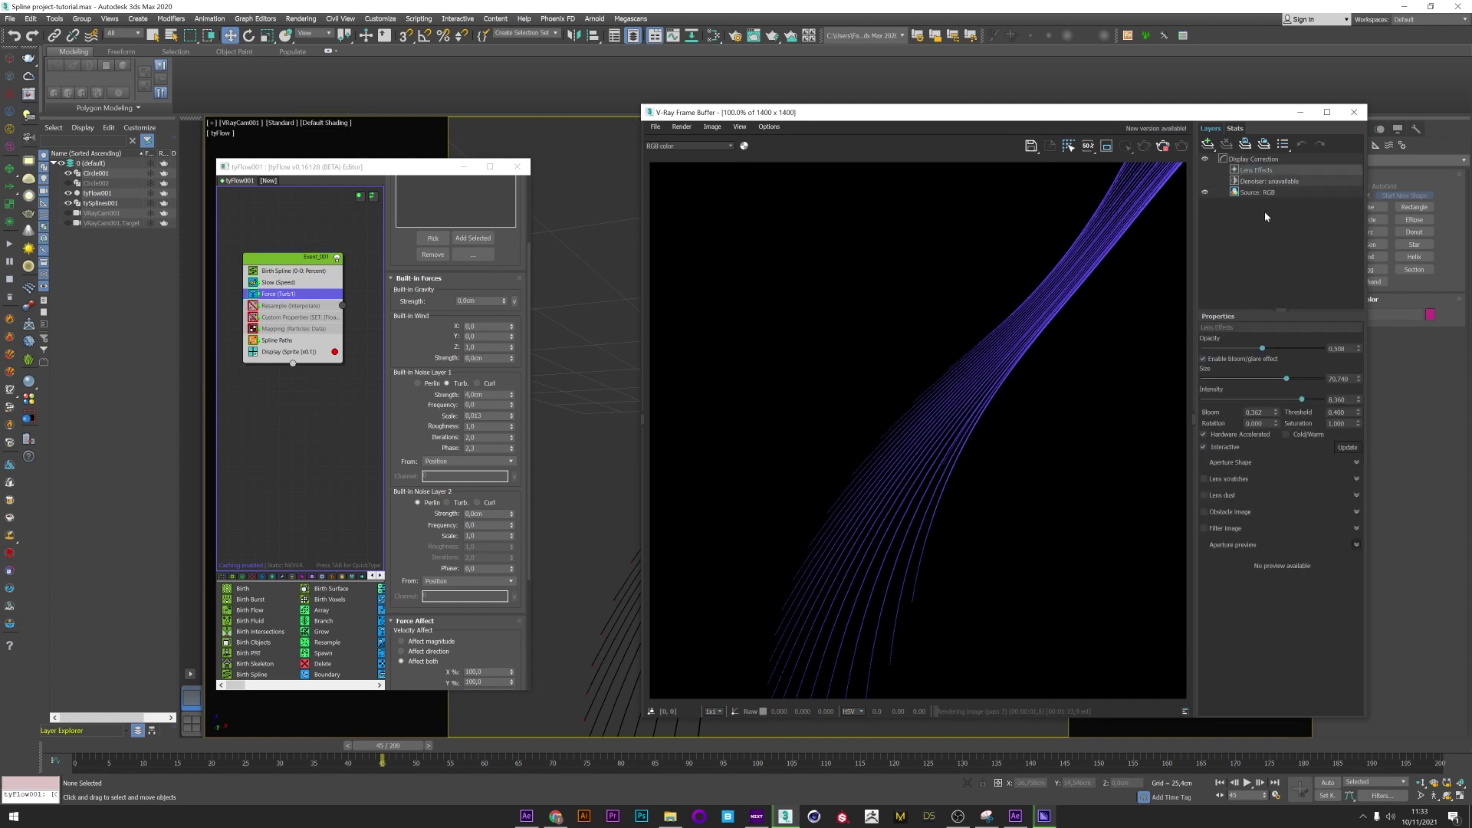
{"action": "left_click", "coordinate": [1204, 359]}
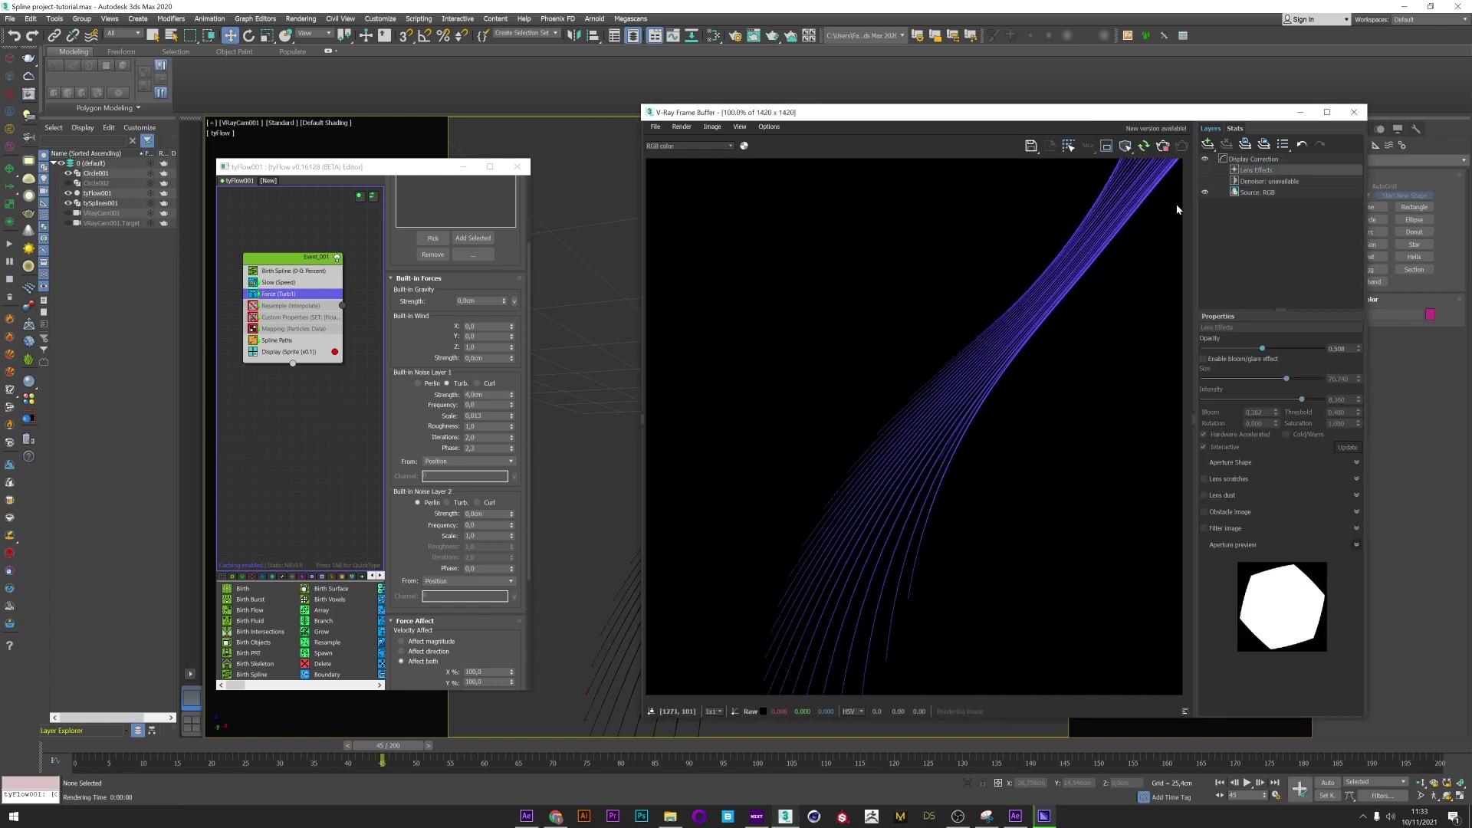
Step: Try Birth Spline percentages of 10, 1 and 0,5 in the interactive render, then return to 2
{"action": "left_click", "coordinate": [293, 271]}
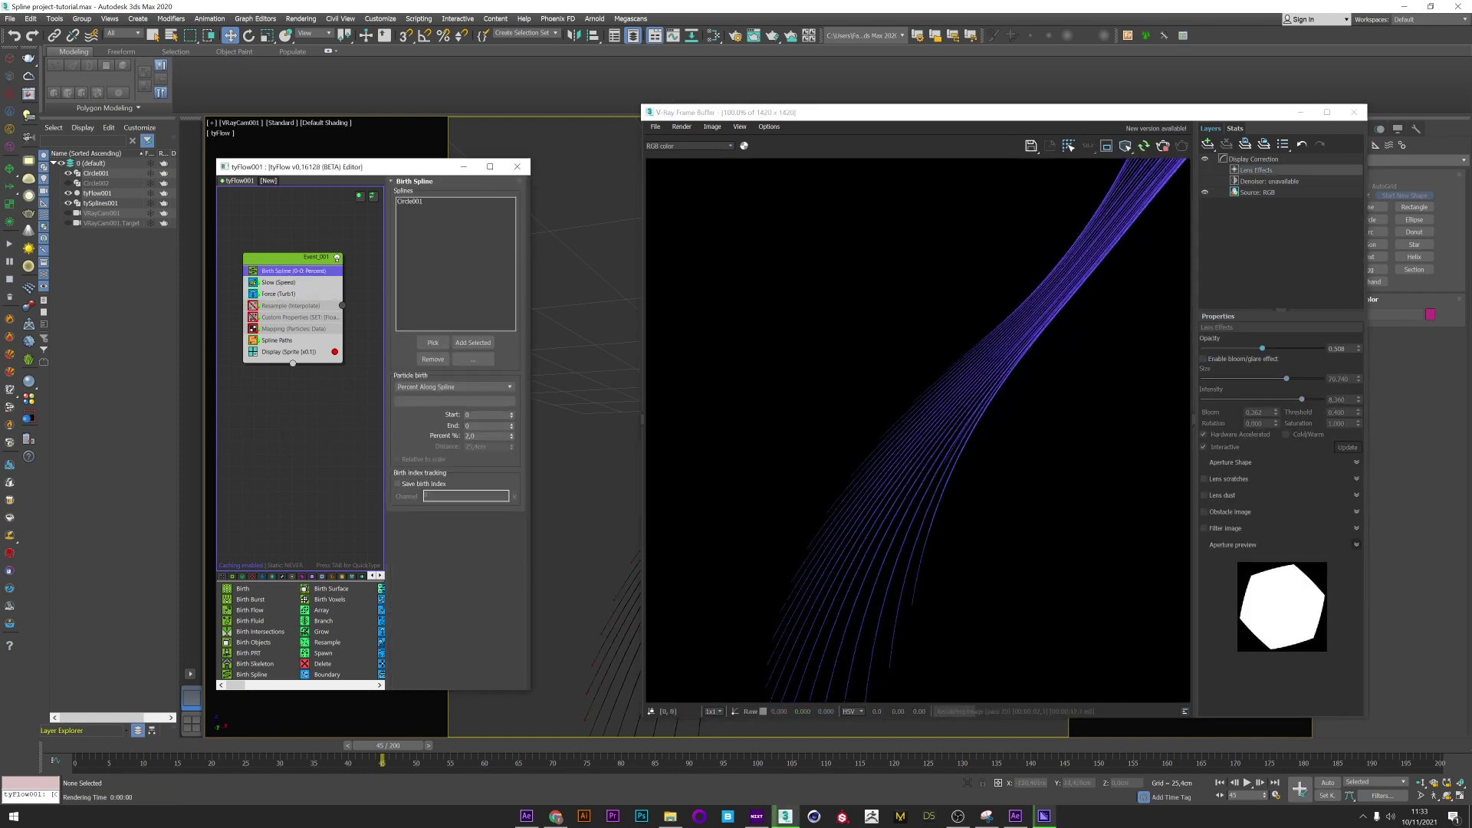
{"action": "double_click", "coordinate": [483, 435]}
{"action": "type", "text": "5"}
{"action": "key", "text": "Return"}
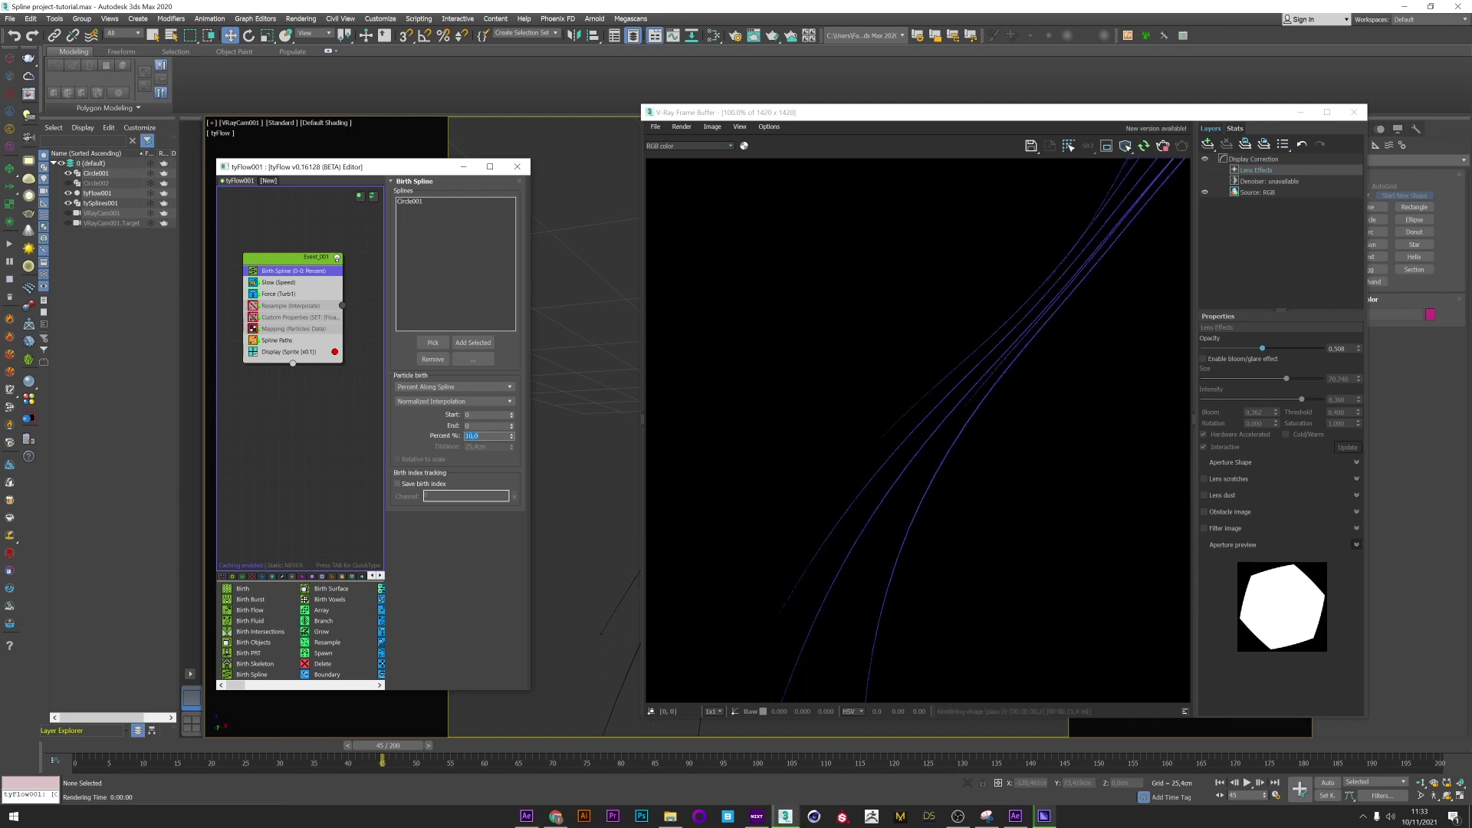
{"action": "type", "text": "1"}
{"action": "key", "text": "Return"}
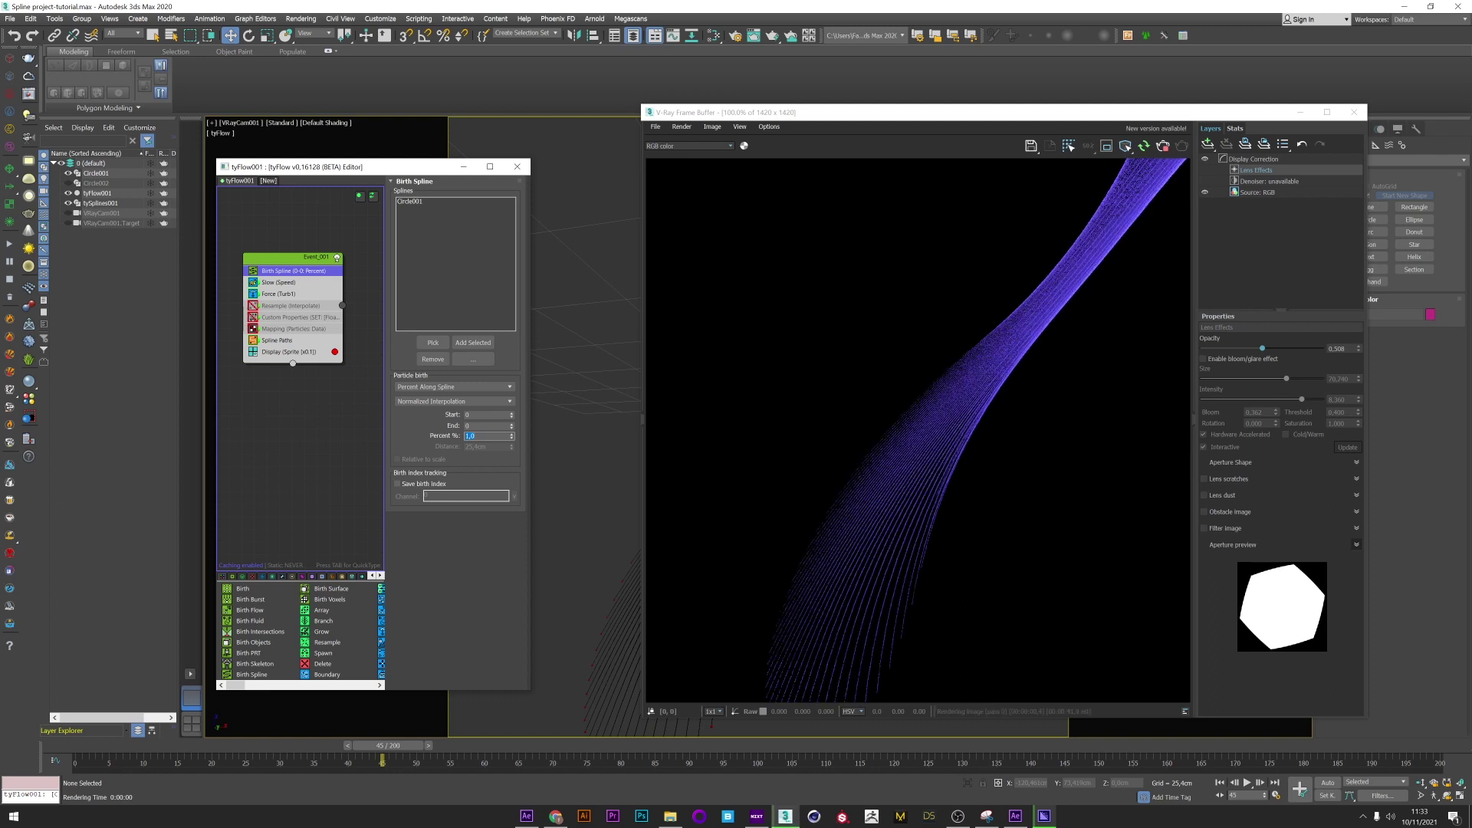
{"action": "type", "text": "0,5"}
{"action": "key", "text": "Return"}
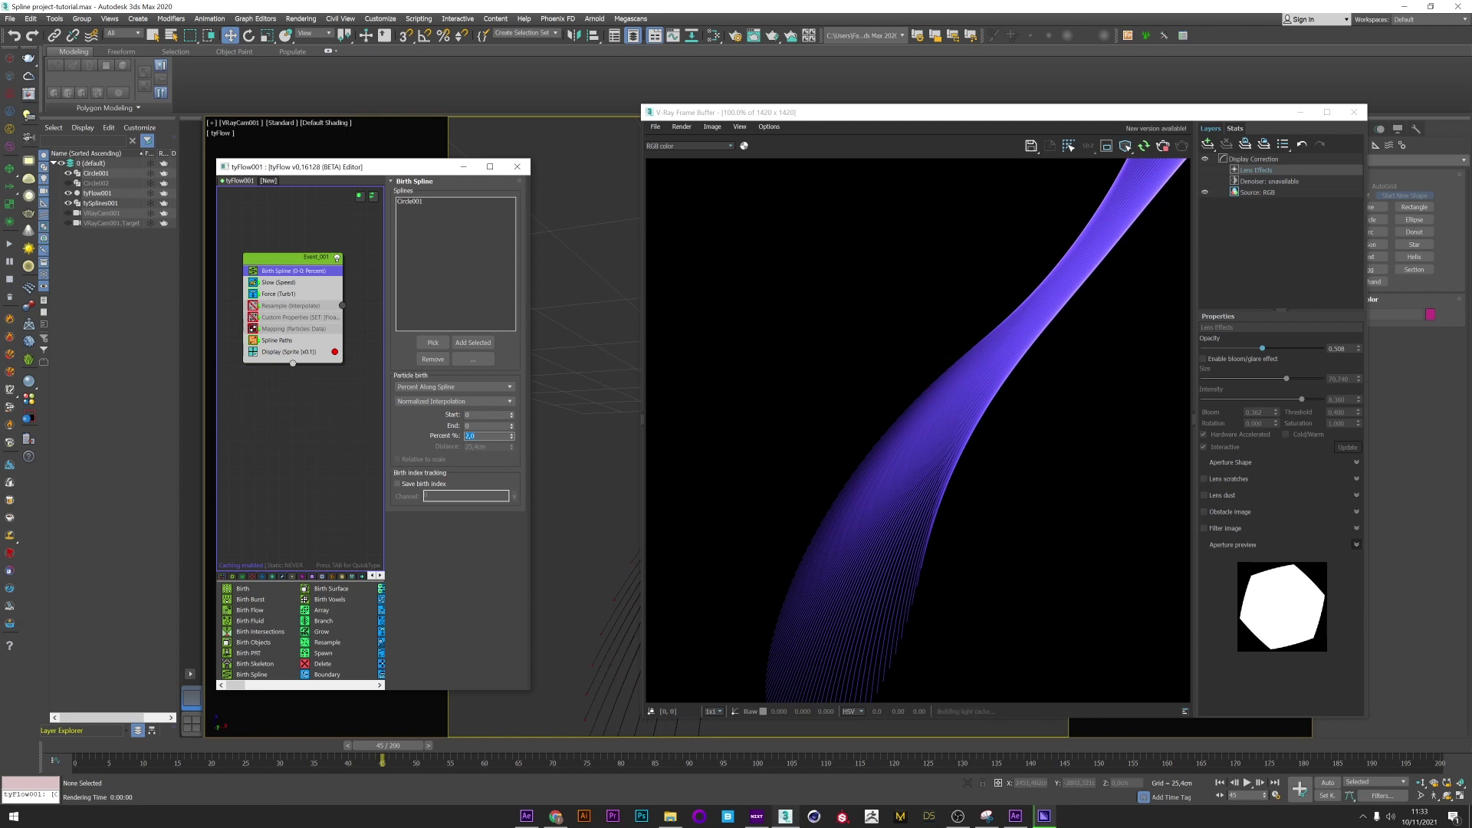
{"action": "key", "text": "Return"}
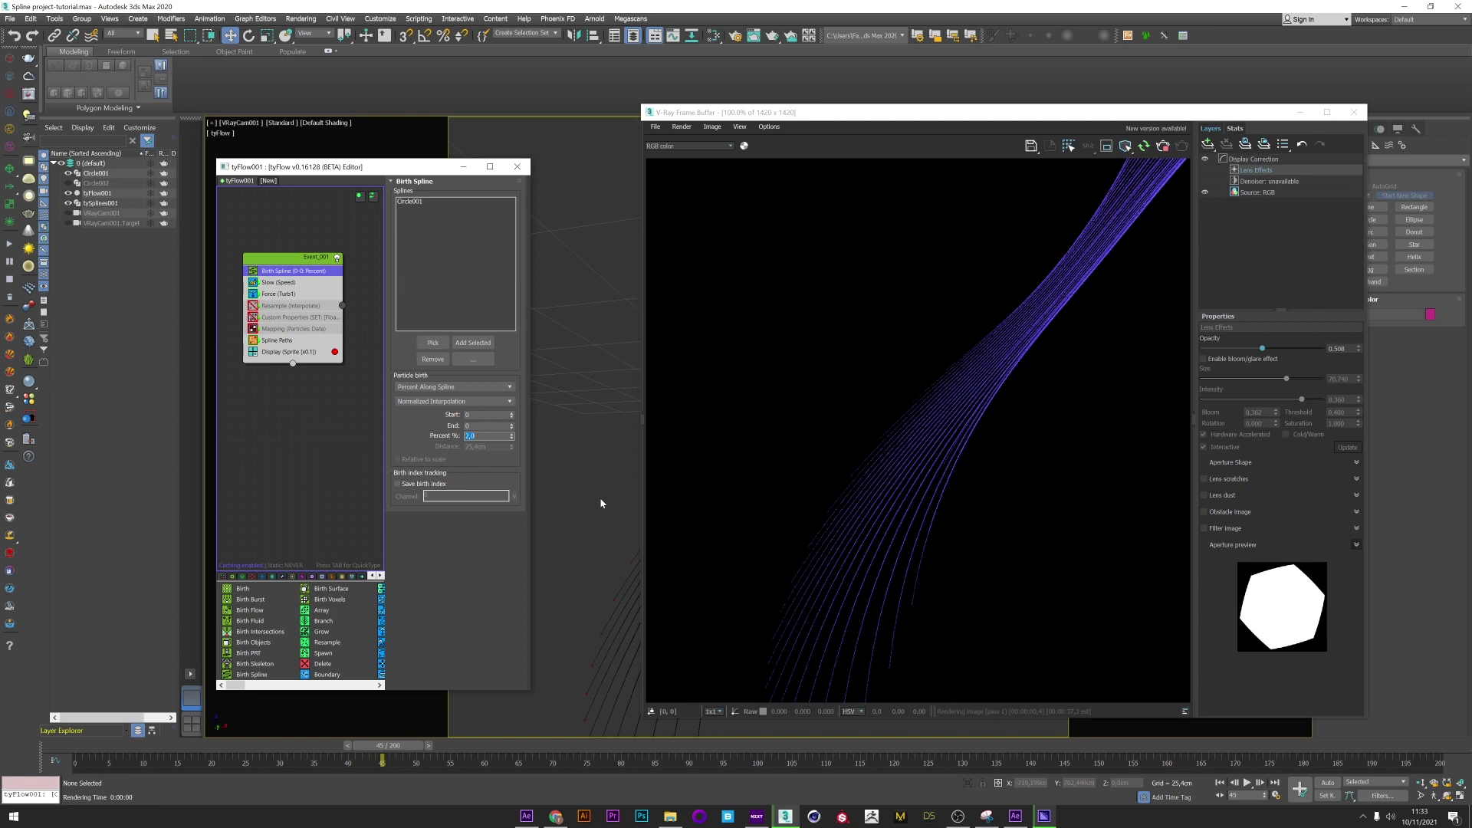
Step: Stop the interactive render and add a new Resample operator directly below Force in the event
{"action": "left_click", "coordinate": [1163, 148]}
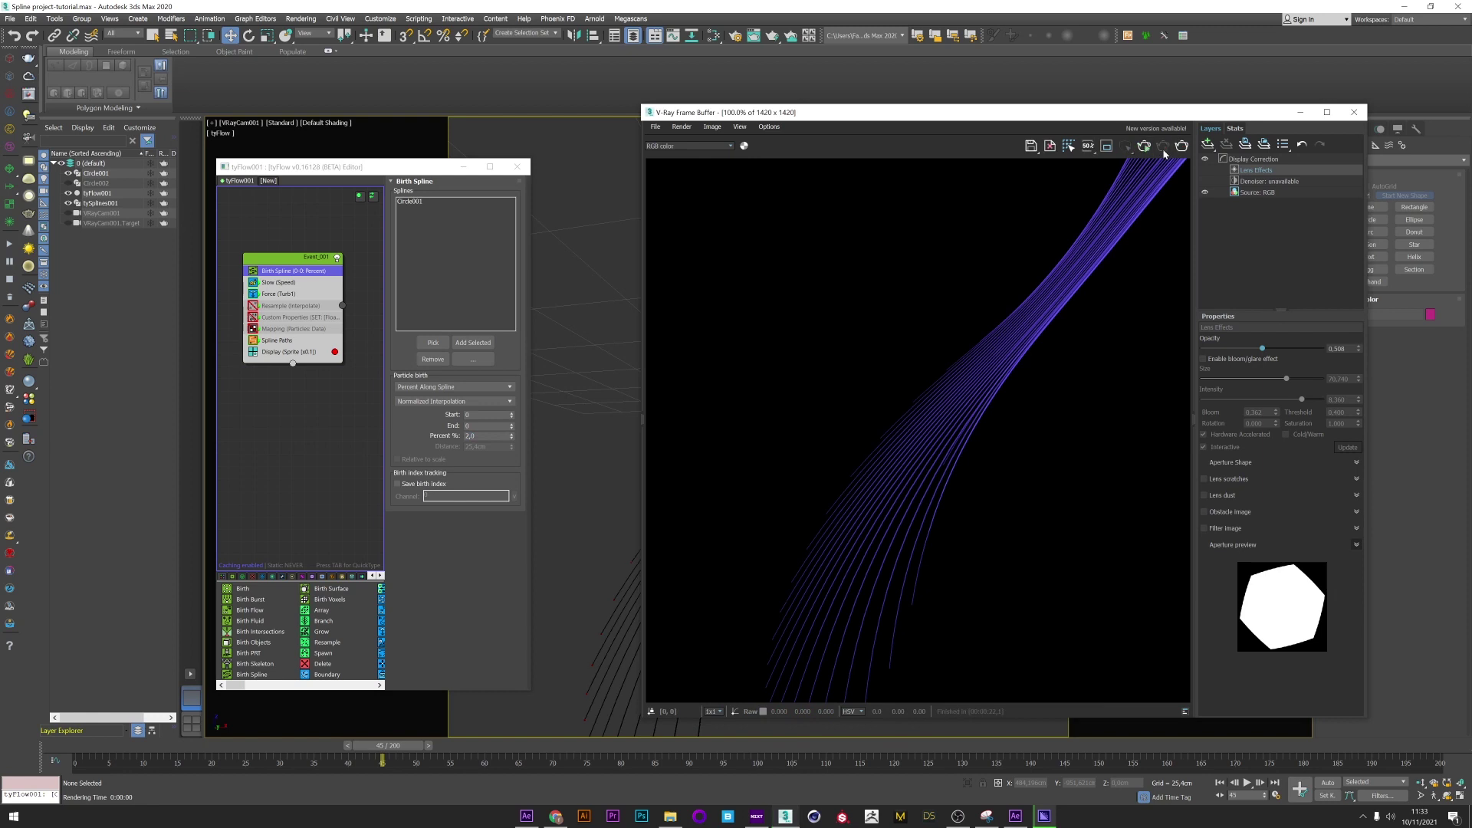
{"action": "left_click", "coordinate": [283, 307]}
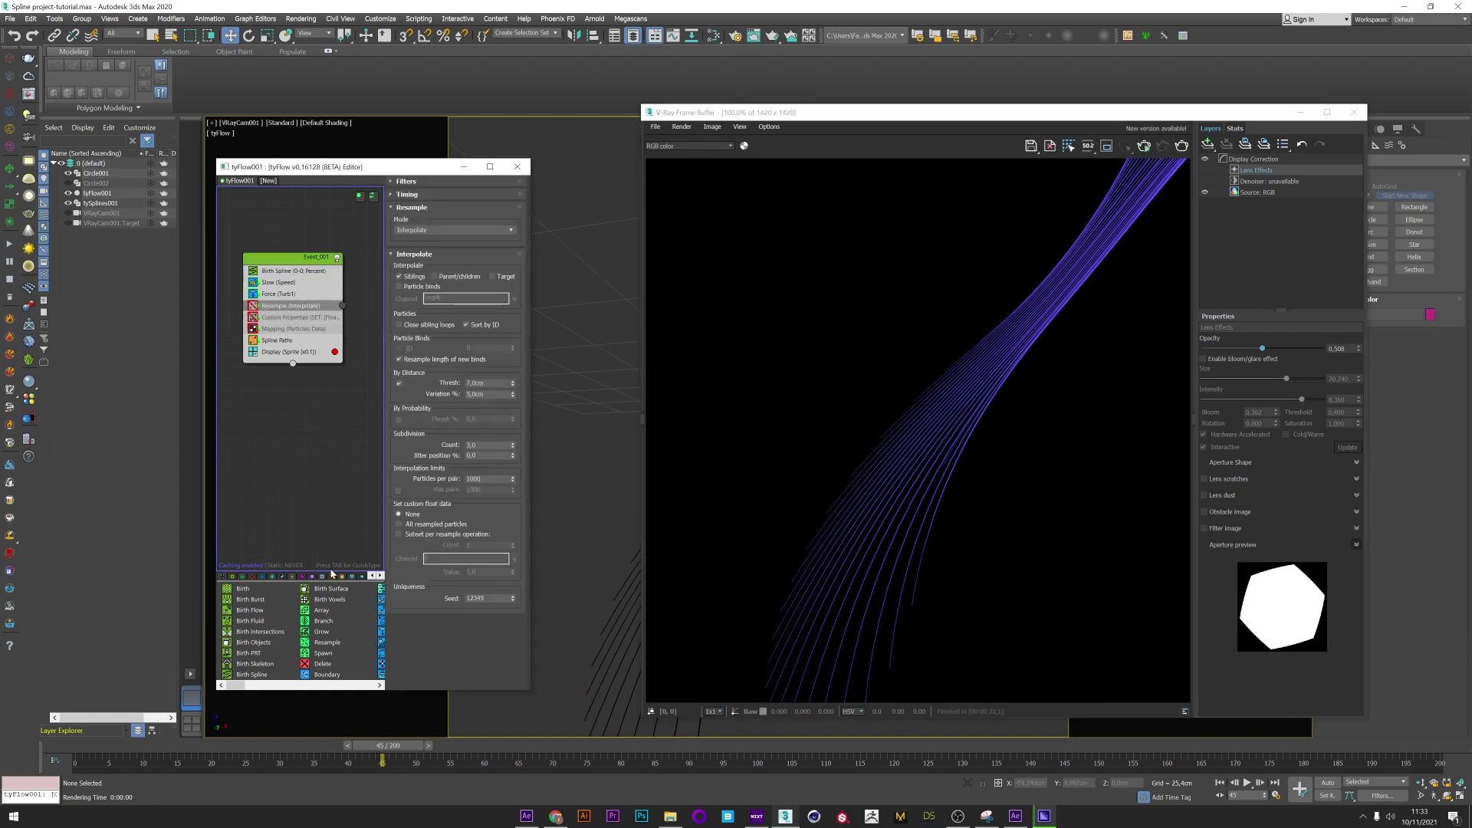
{"action": "key", "text": "Tab"}
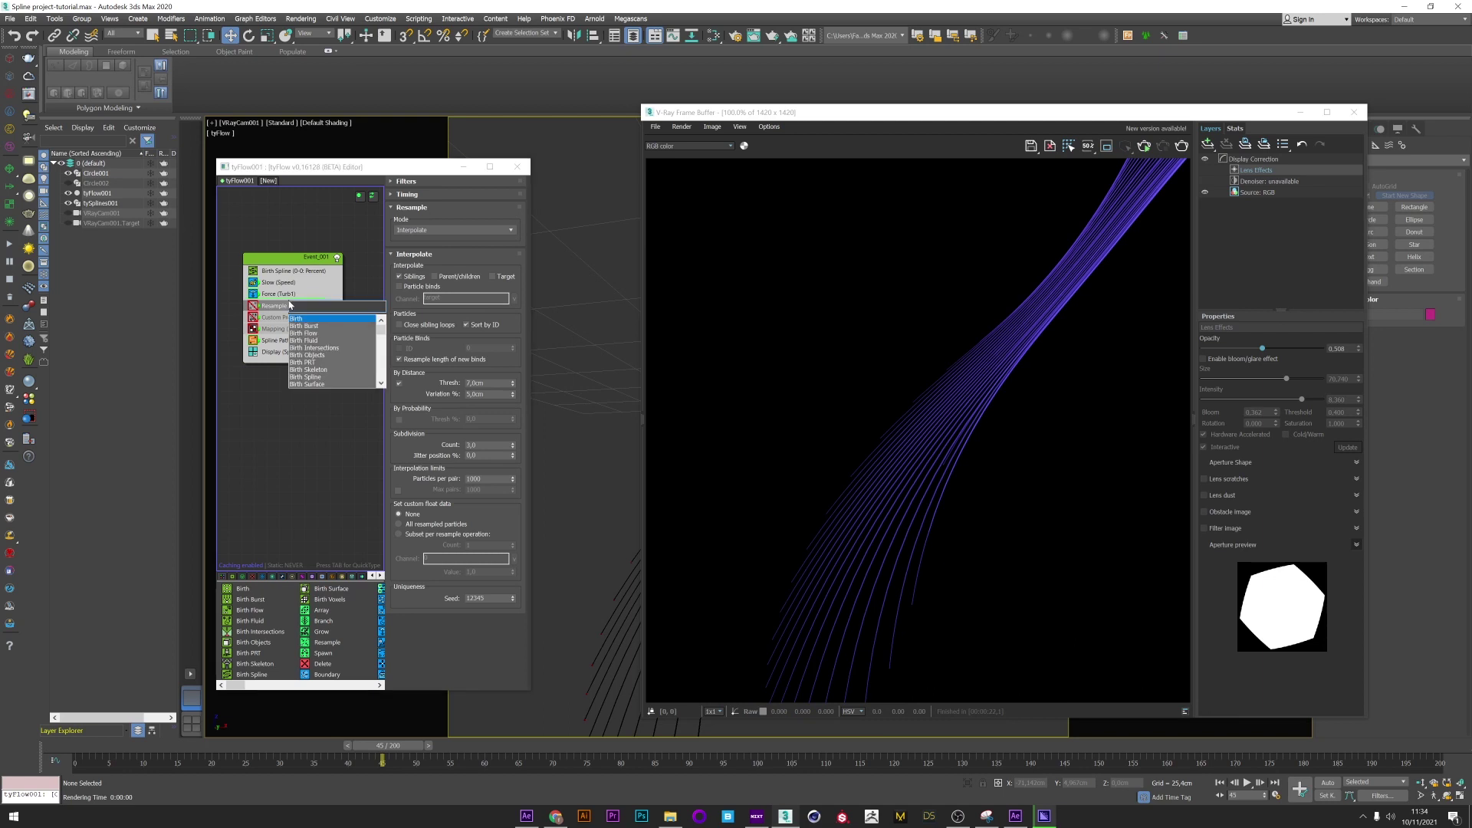
{"action": "type", "text": "re"}
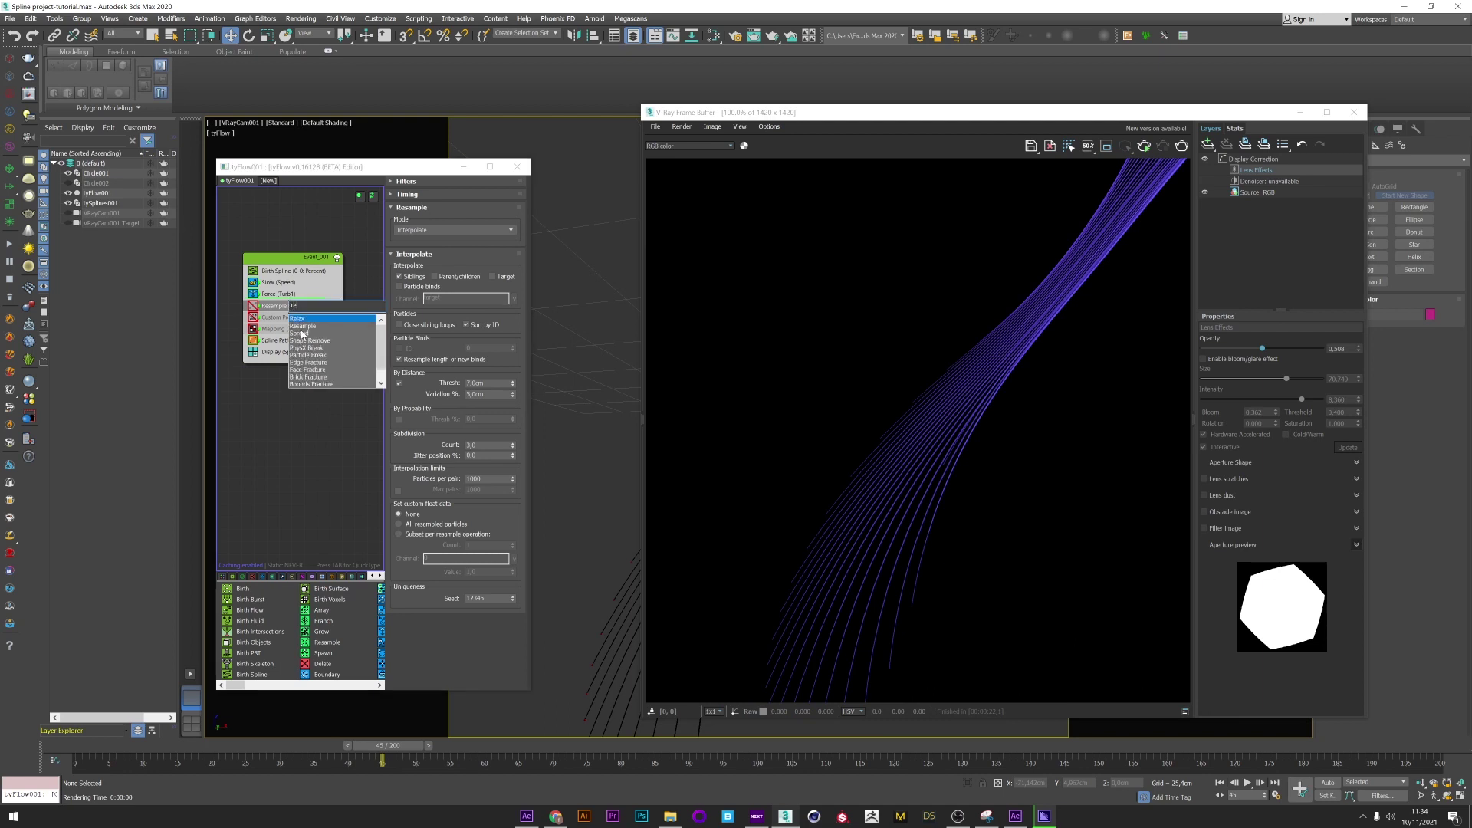
{"action": "left_click", "coordinate": [305, 328]}
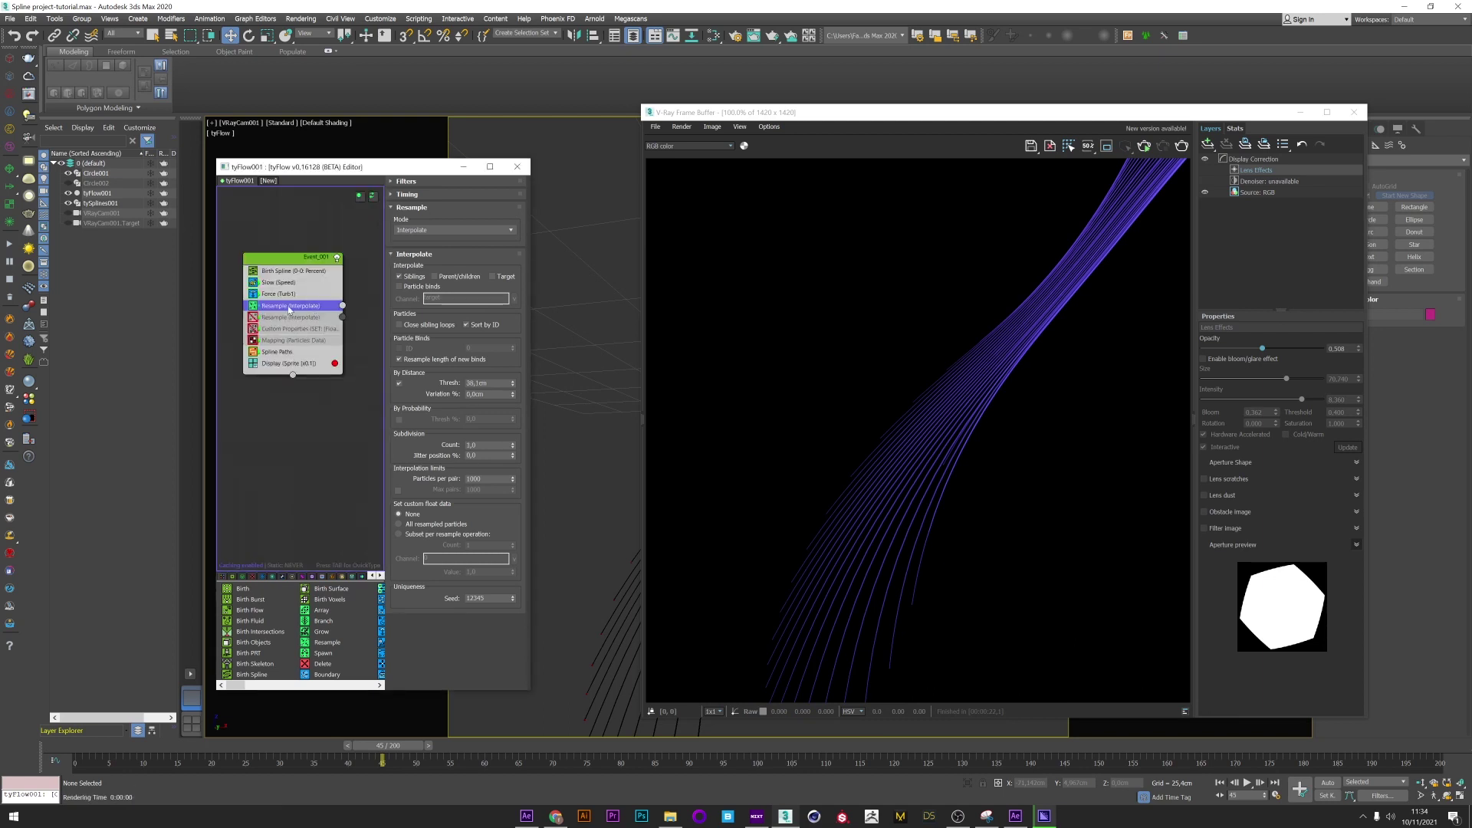
Step: Set the new Resample operator's timing to Continuous and restart the interactive render
{"action": "left_click", "coordinate": [404, 196]}
{"action": "left_click", "coordinate": [429, 208]}
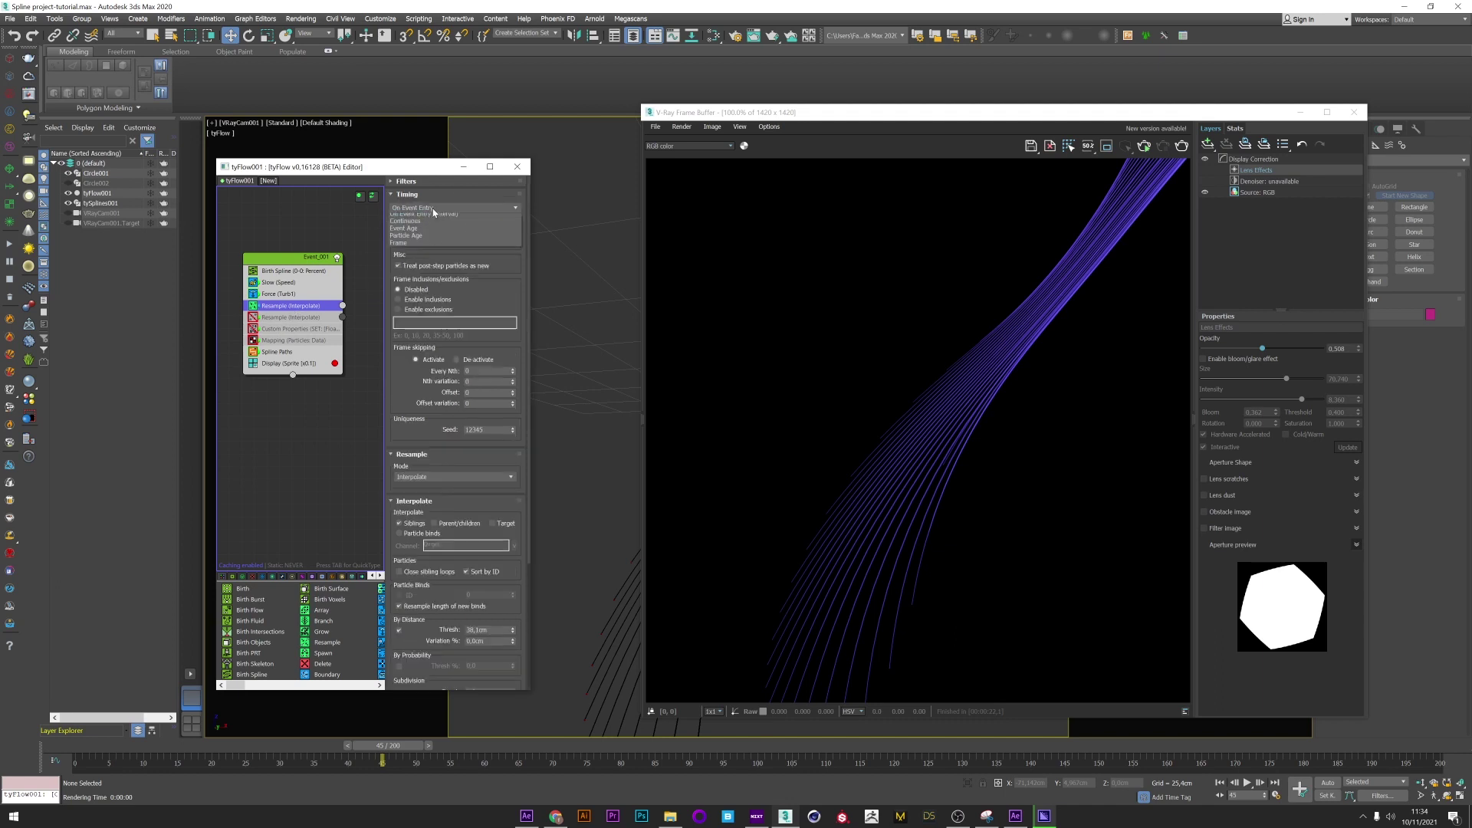
{"action": "left_click", "coordinate": [414, 232]}
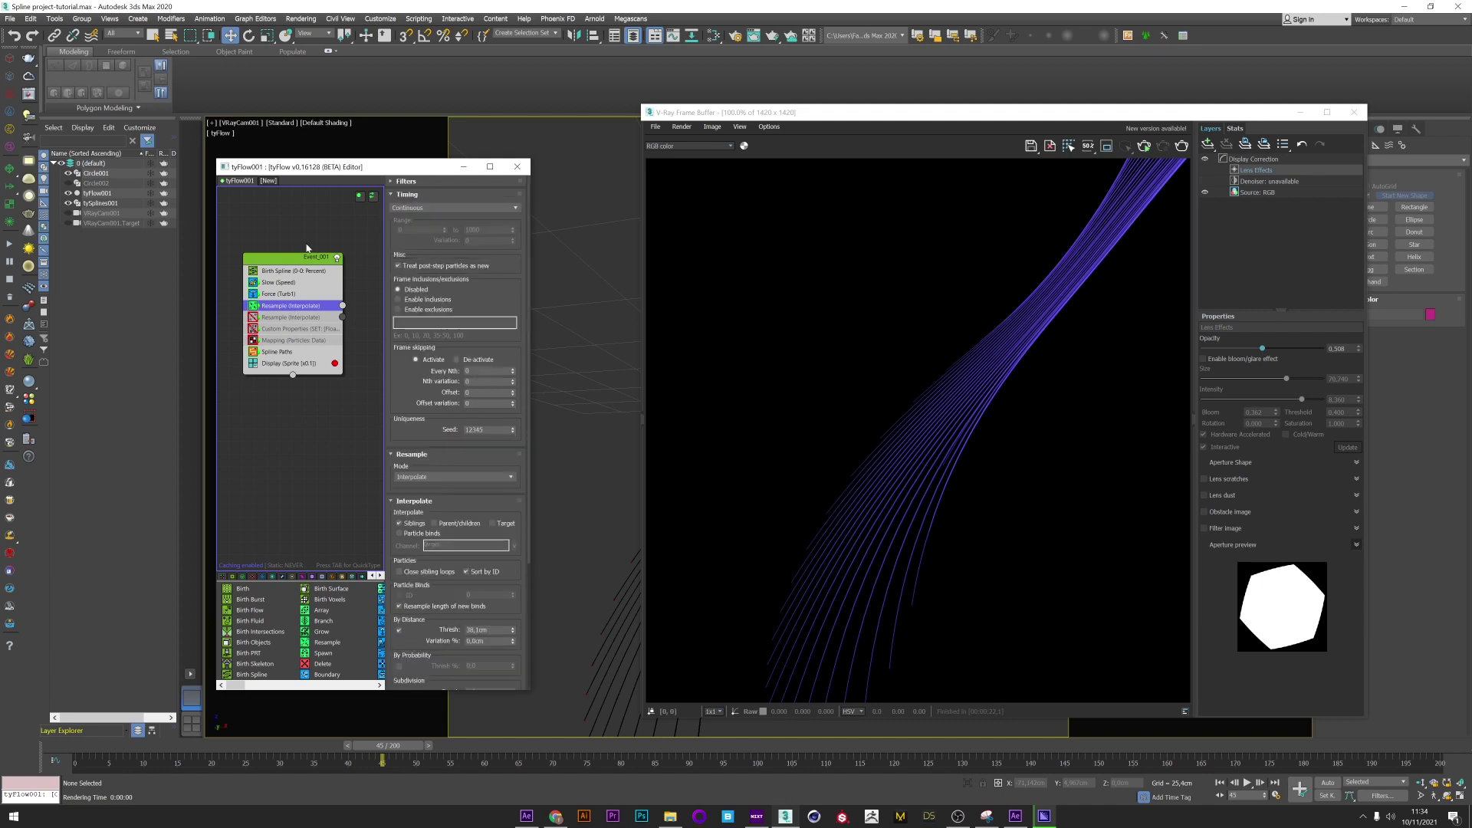
{"action": "left_click", "coordinate": [1147, 149]}
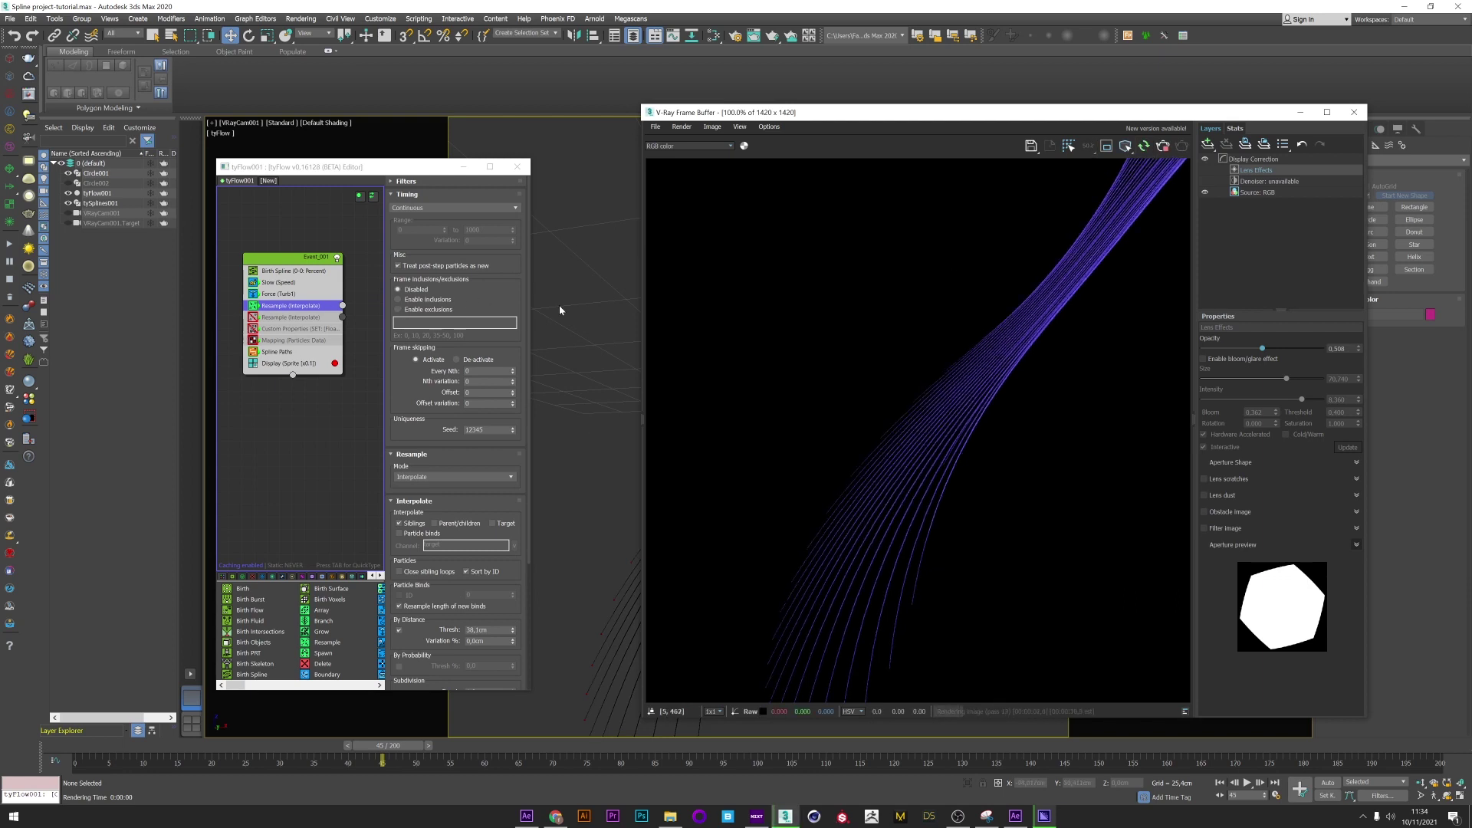
Step: Lower the Resample distance threshold through 20 and 10 to 7 cm and raise its variation to 10
{"action": "left_click_drag", "start_coordinate": [529, 302], "coordinate": [524, 434]}
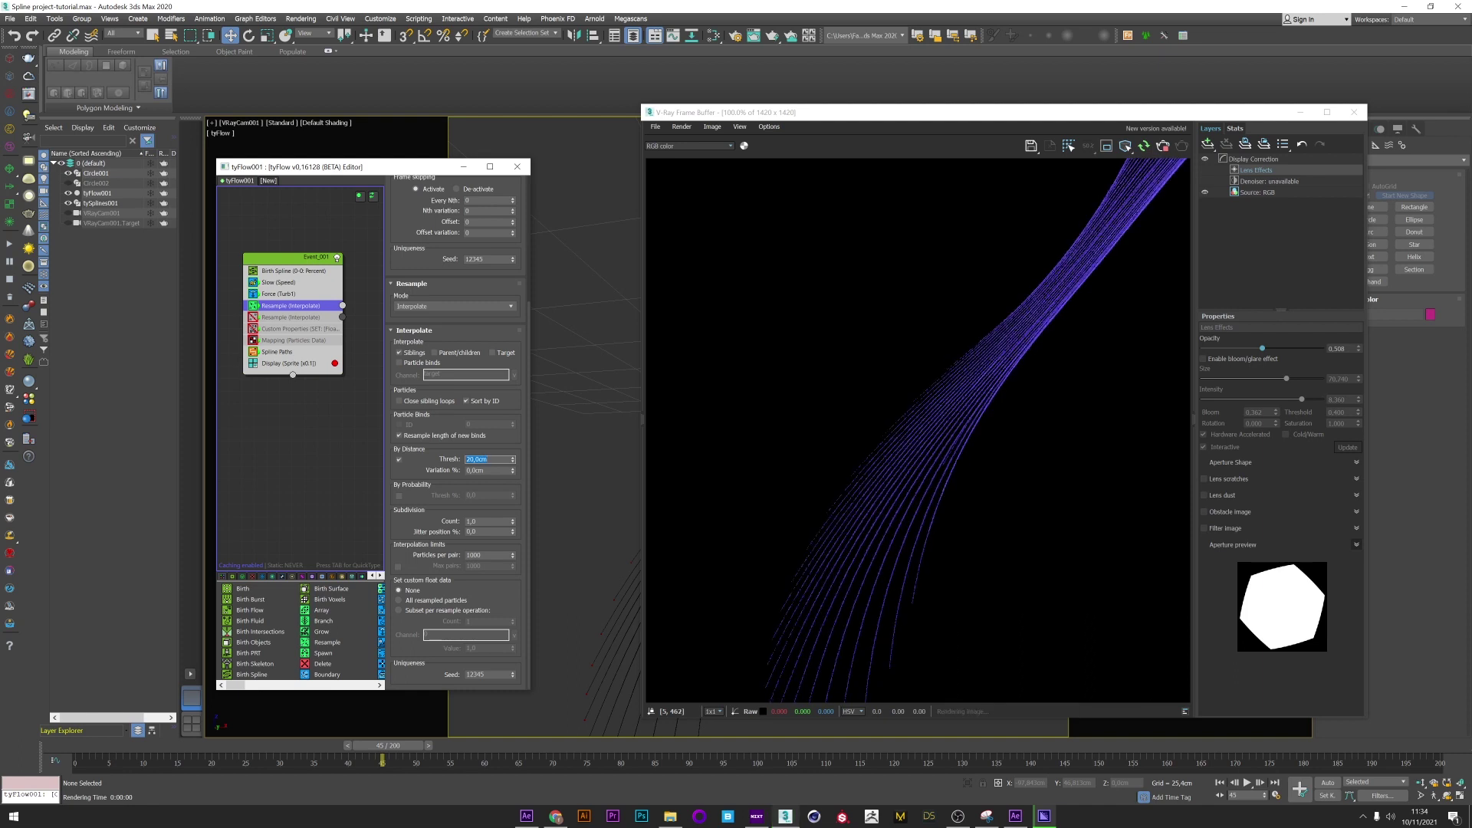
{"action": "key", "text": "Return"}
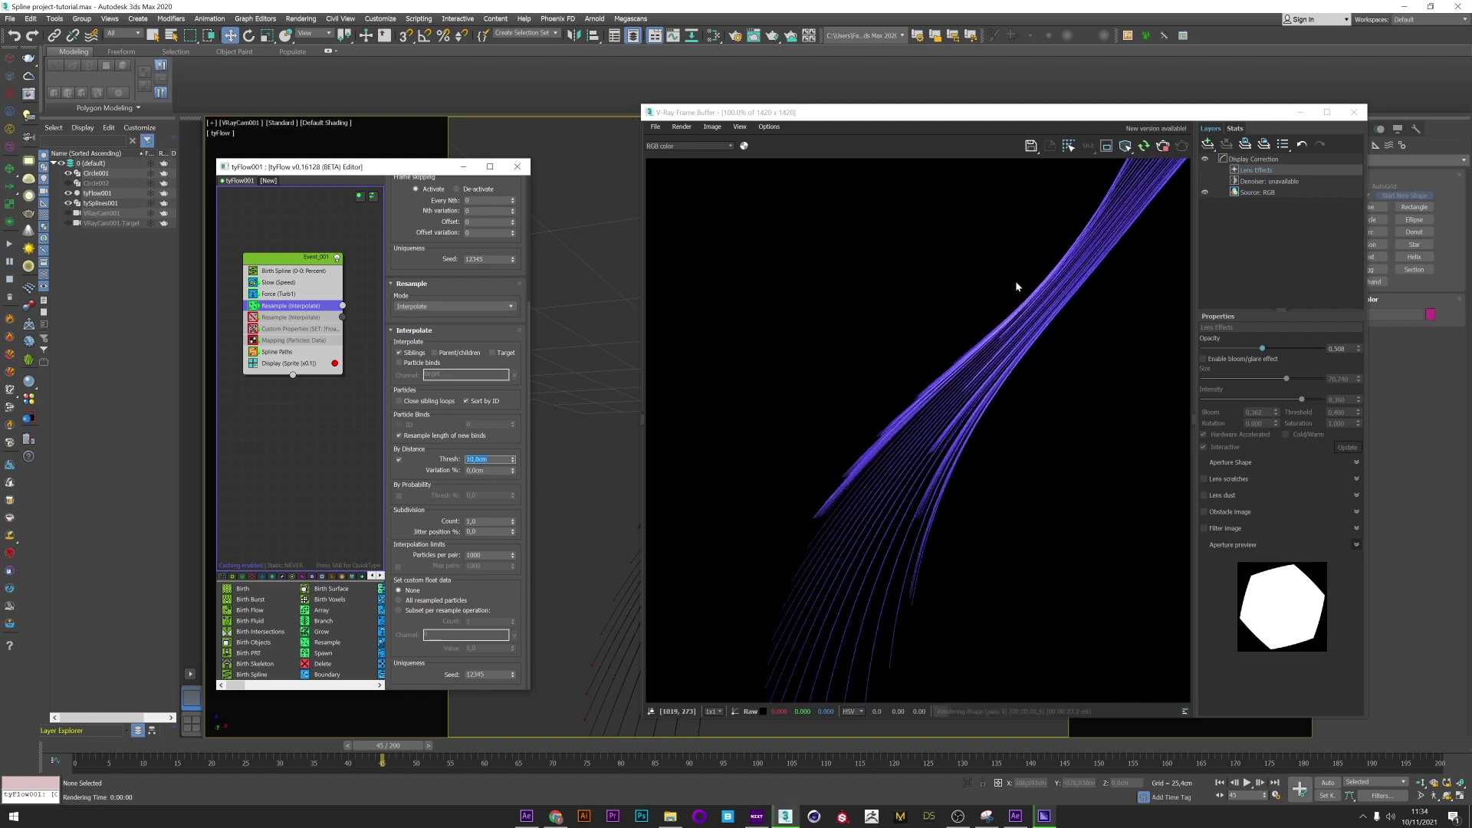
{"action": "type", "text": "7"}
{"action": "key", "text": "Return"}
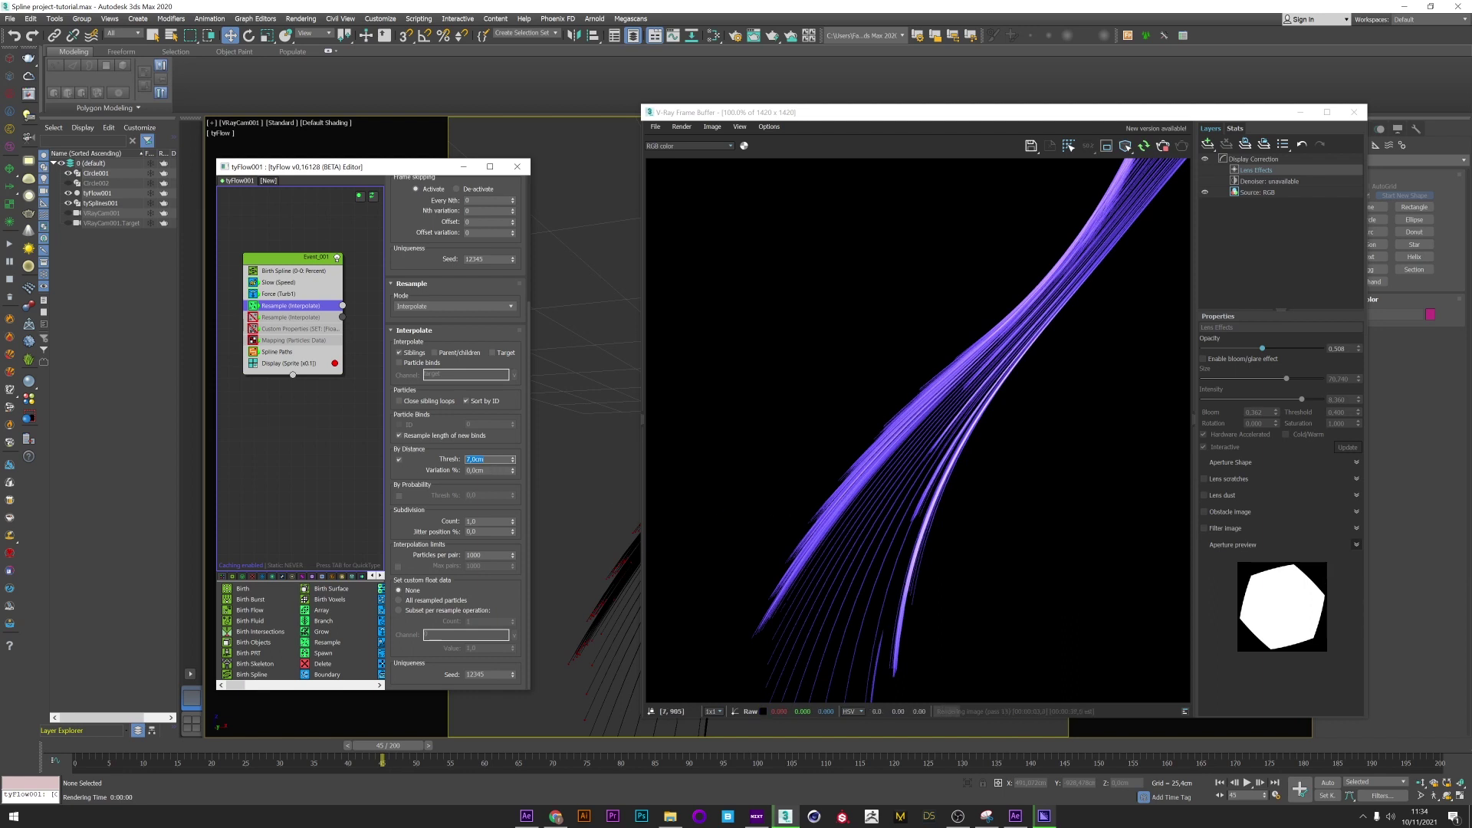
{"action": "key", "text": "Tab"}
{"action": "type", "text": "5"}
{"action": "key", "text": "Return"}
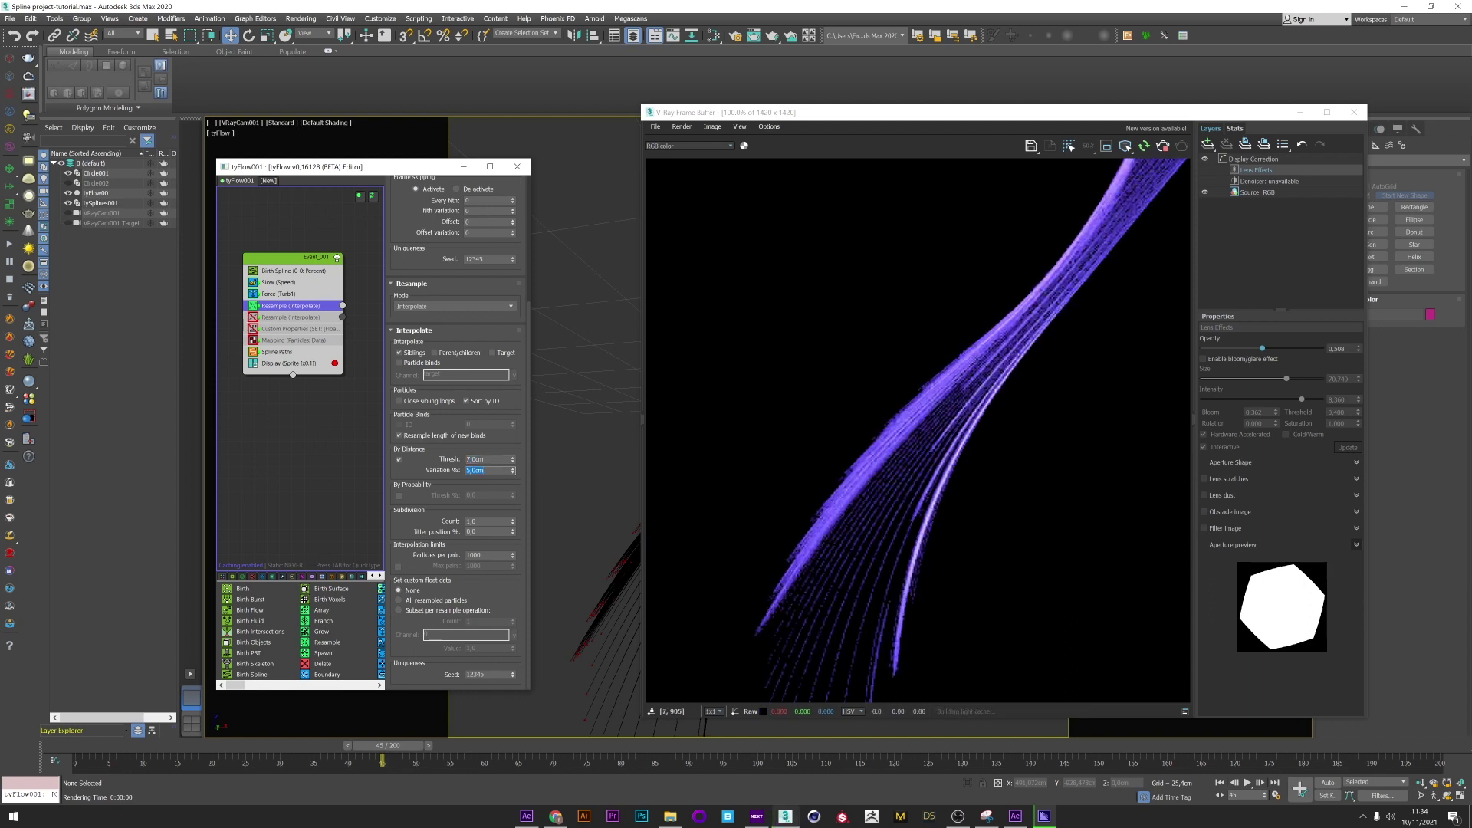
{"action": "type", "text": "10"}
{"action": "key", "text": "Return"}
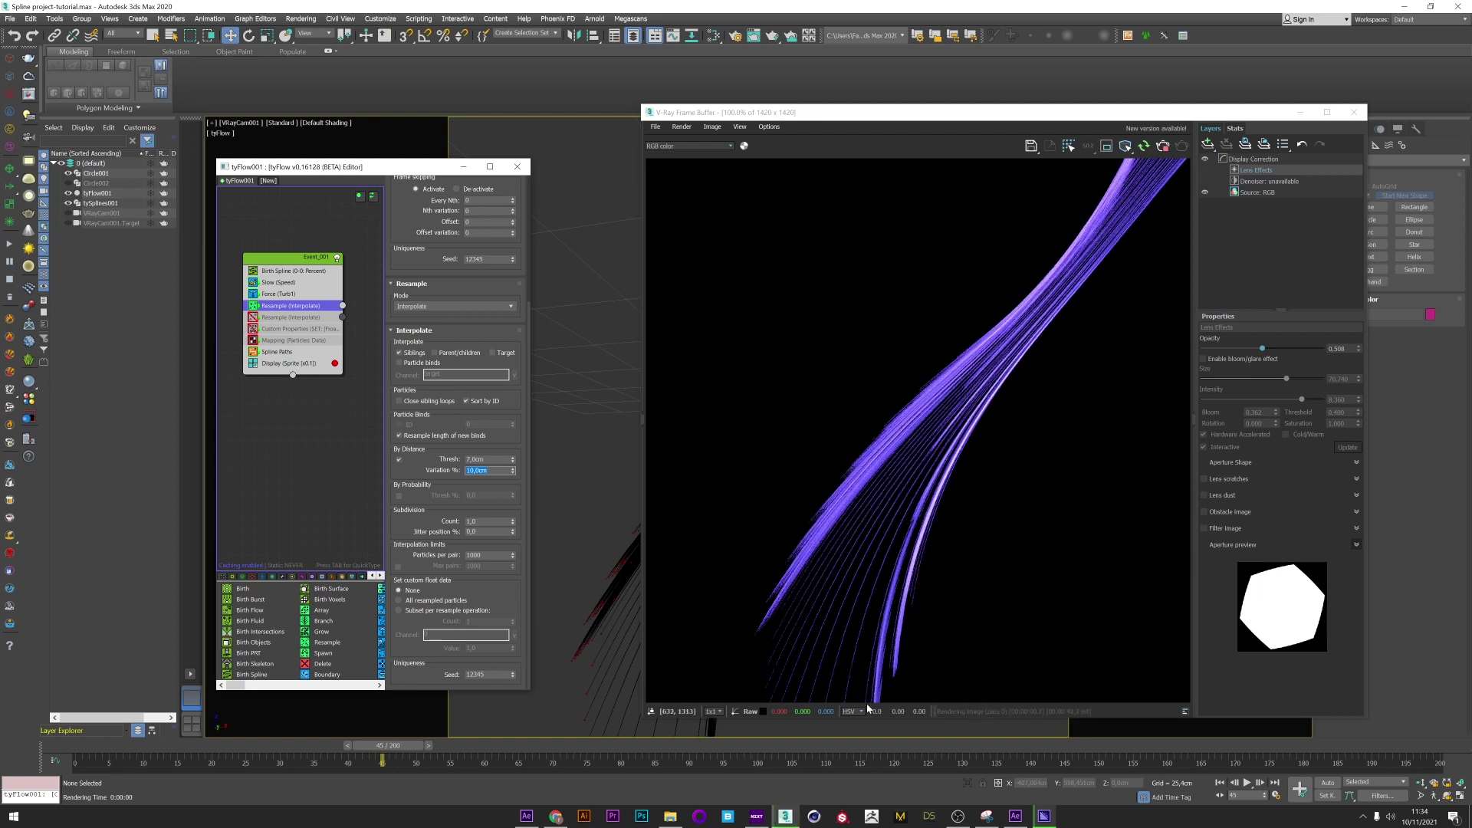
Step: Raise the Resample subdivision count to 3 and compare the interactive render
{"action": "key", "text": "Tab"}
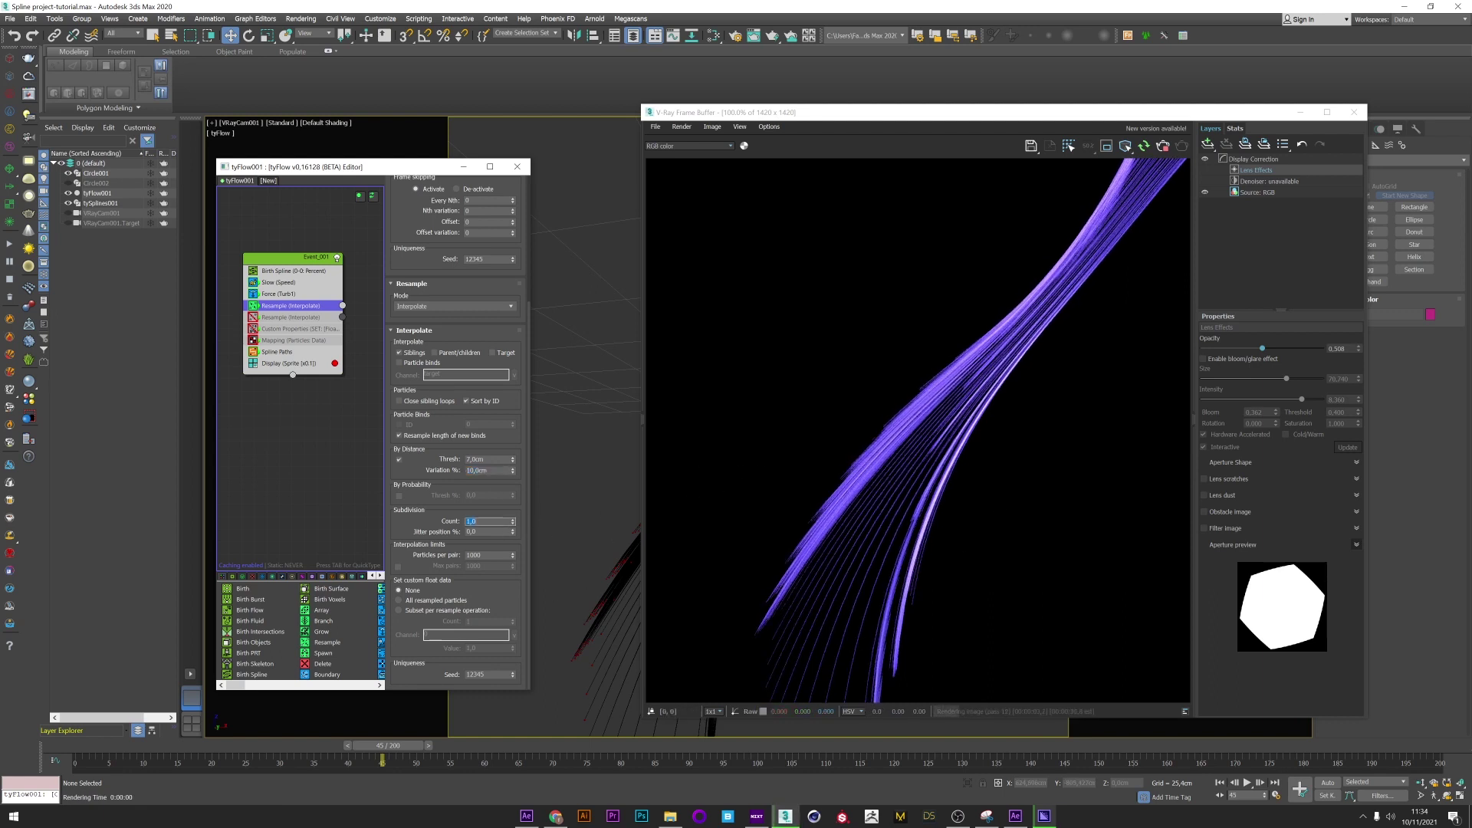
{"action": "key", "text": "Return"}
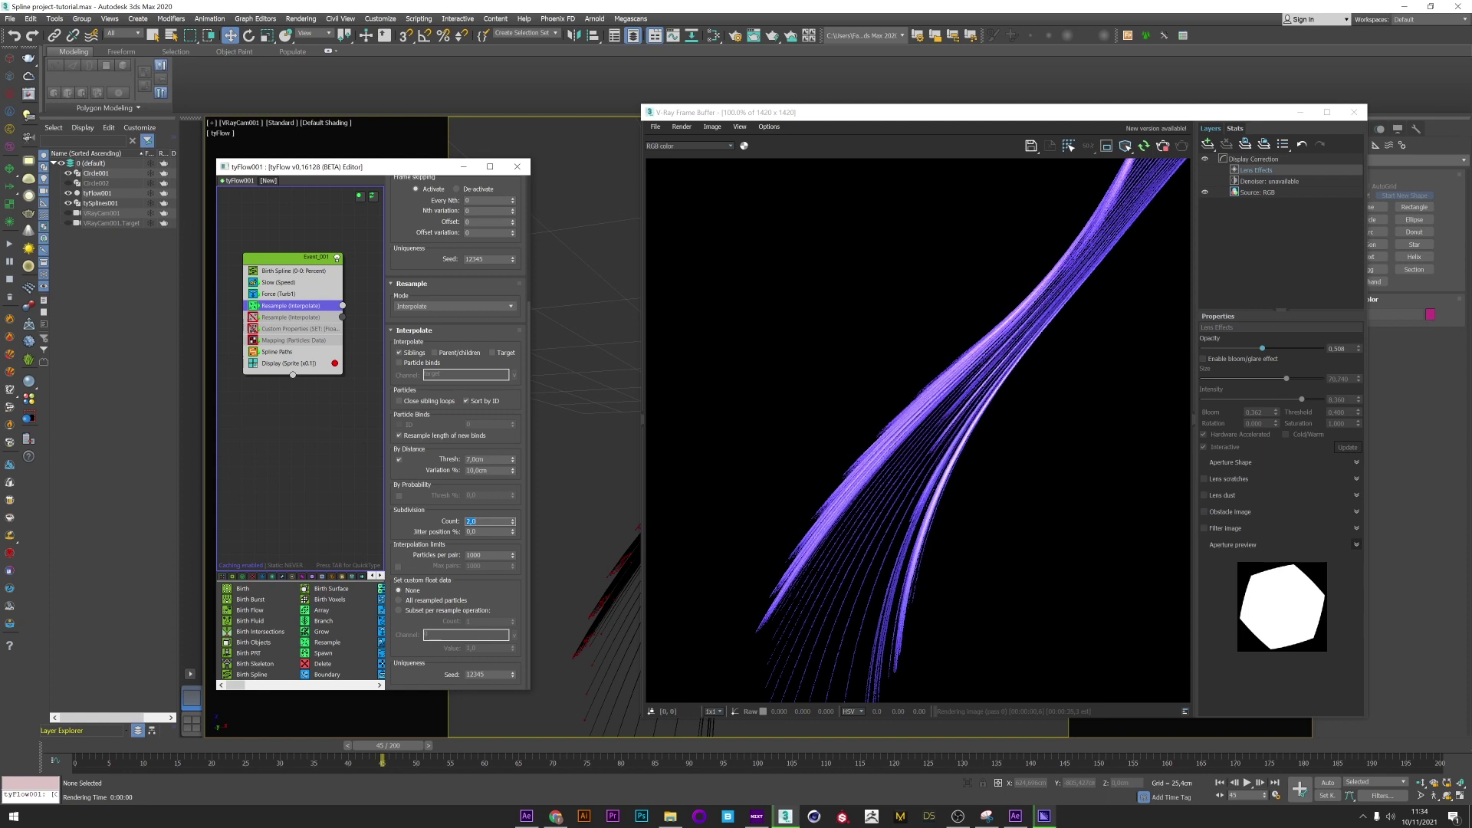
{"action": "type", "text": "3"}
{"action": "key", "text": "Return"}
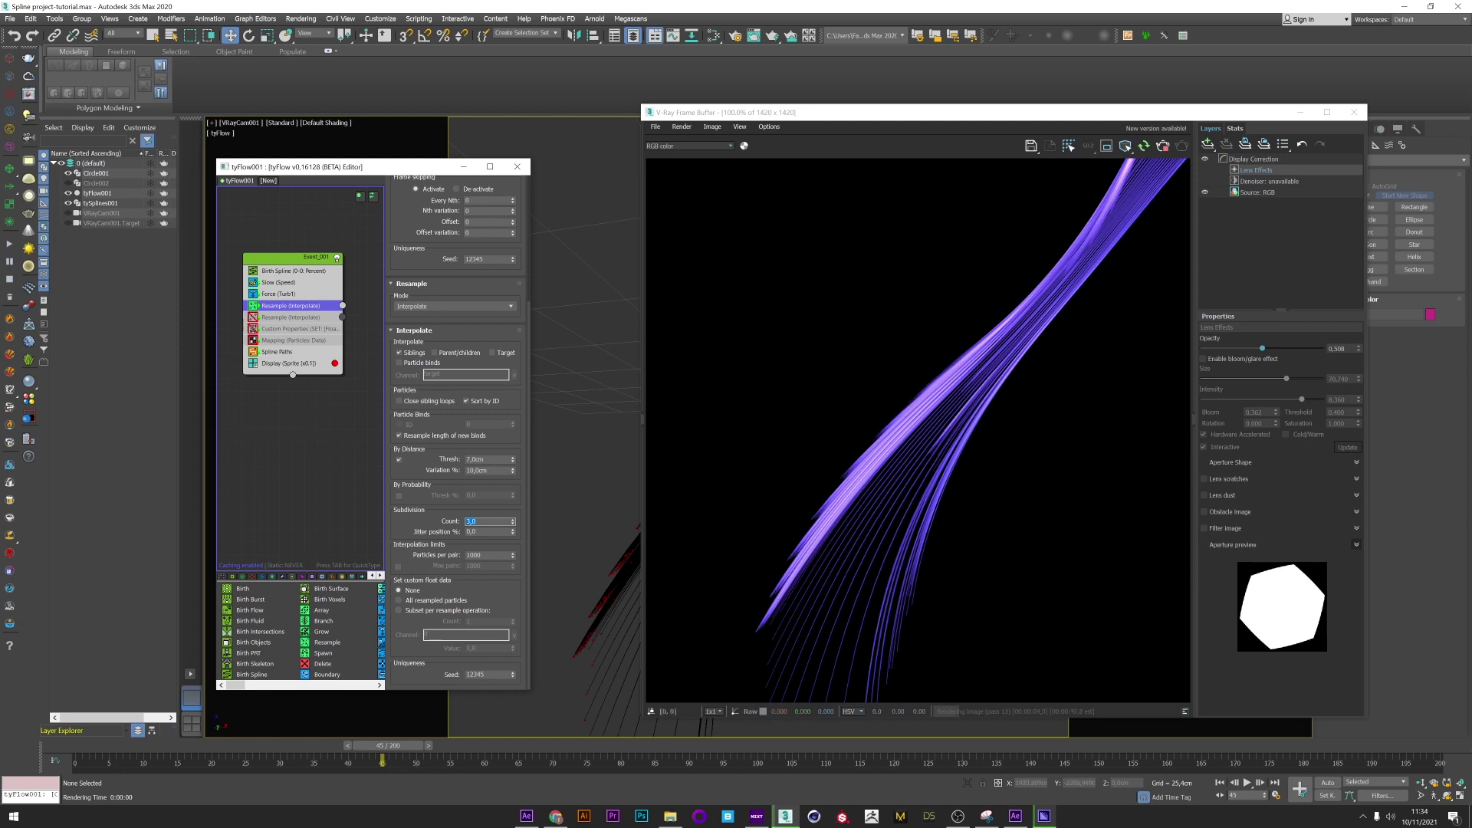
Step: Try Birth Spline percentages of 5 and 20 to thin out the rendered splines
{"action": "left_click", "coordinate": [277, 271]}
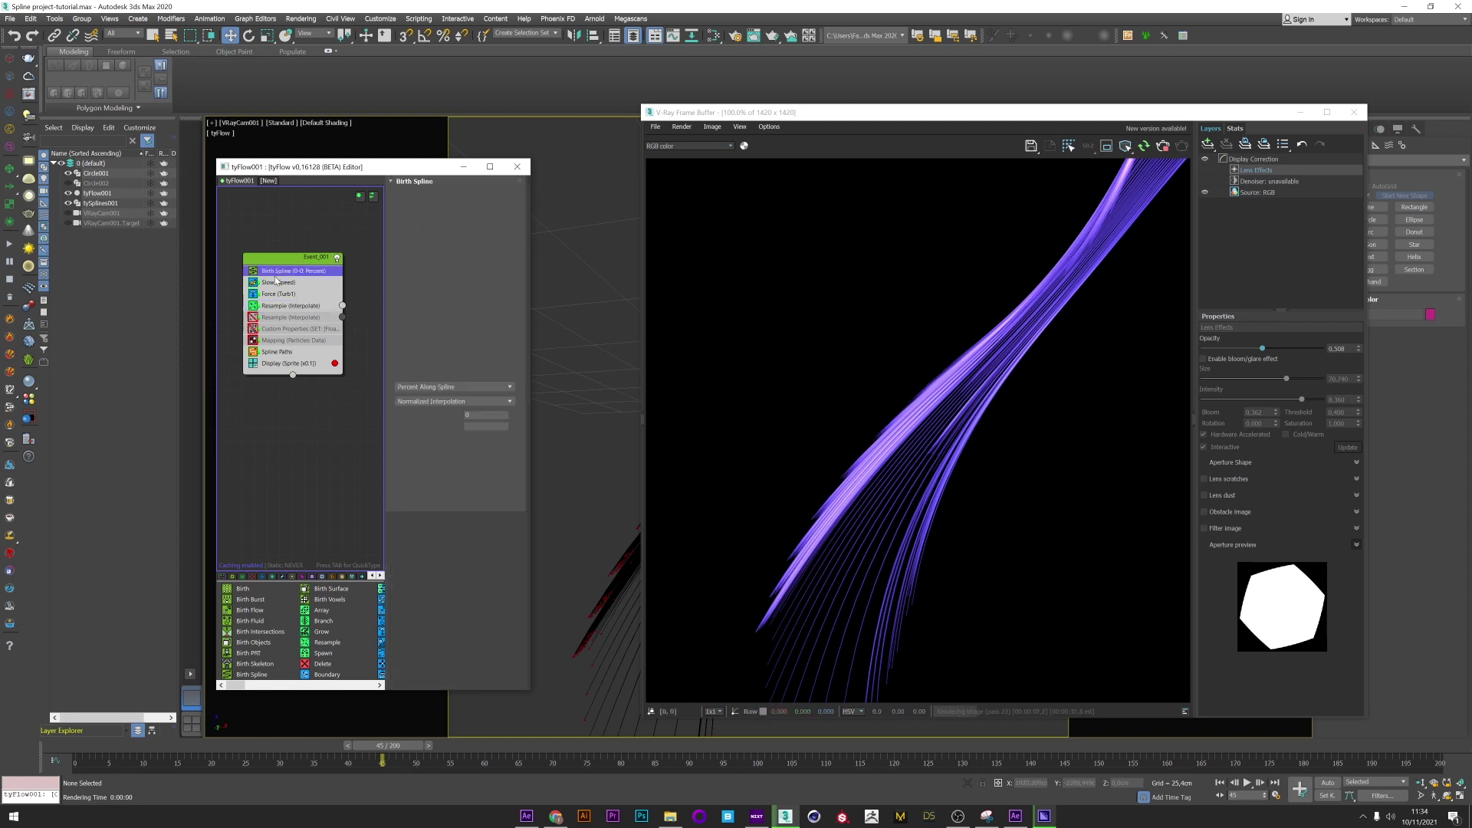
{"action": "double_click", "coordinate": [483, 436]}
{"action": "type", "text": "5"}
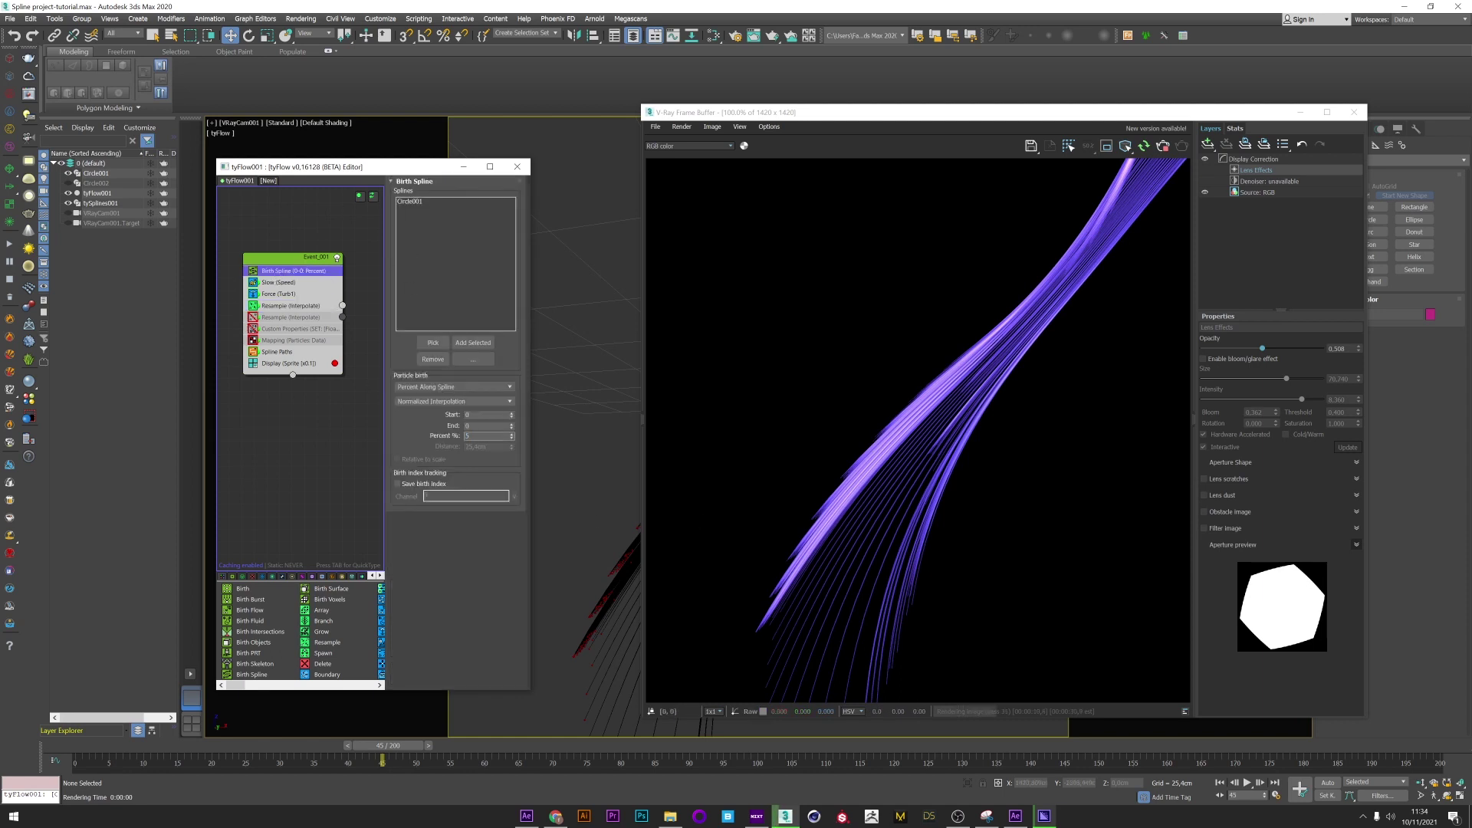
{"action": "key", "text": "Return"}
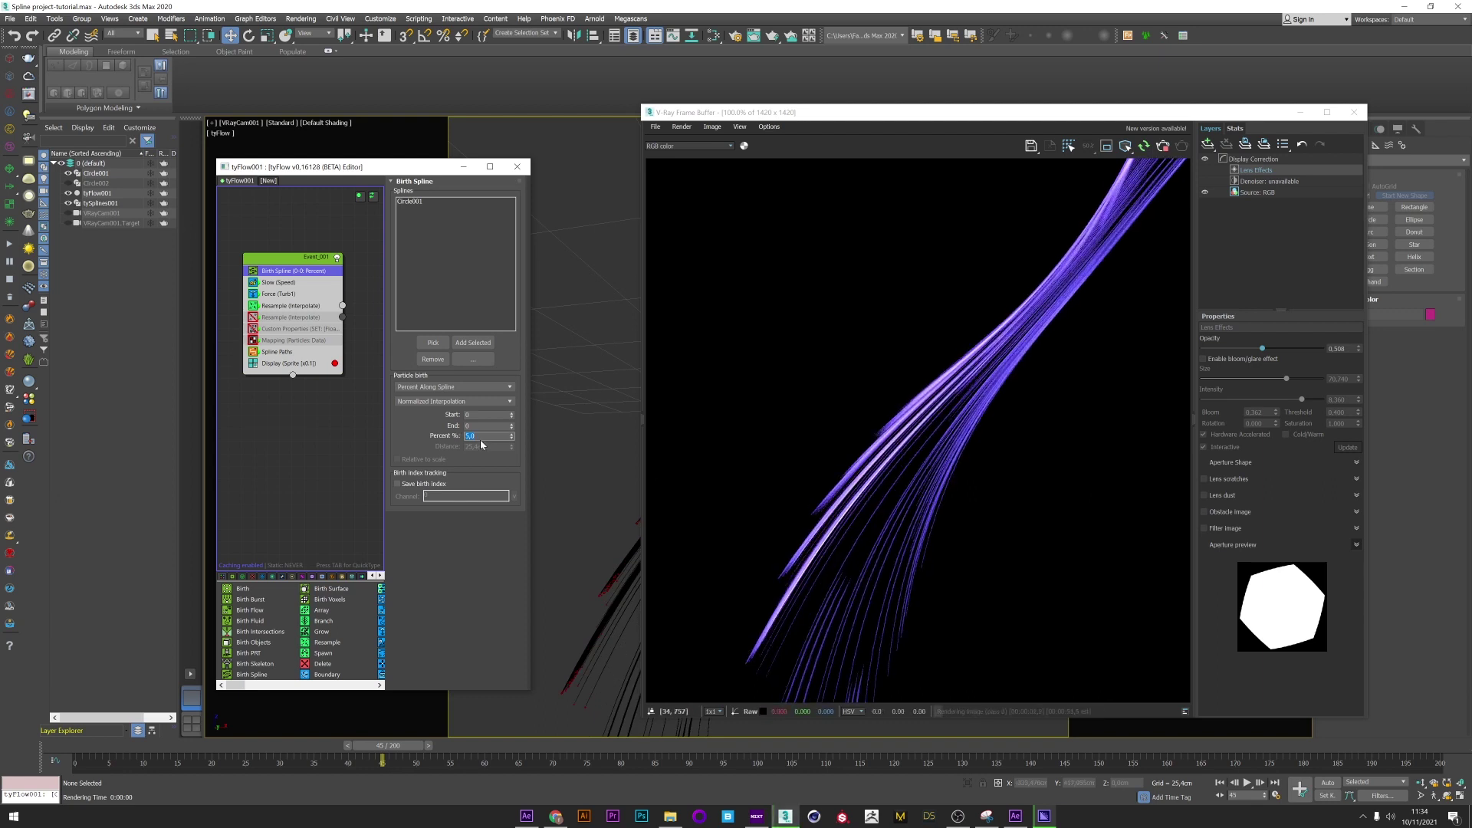
{"action": "type", "text": "20"}
{"action": "key", "text": "Return"}
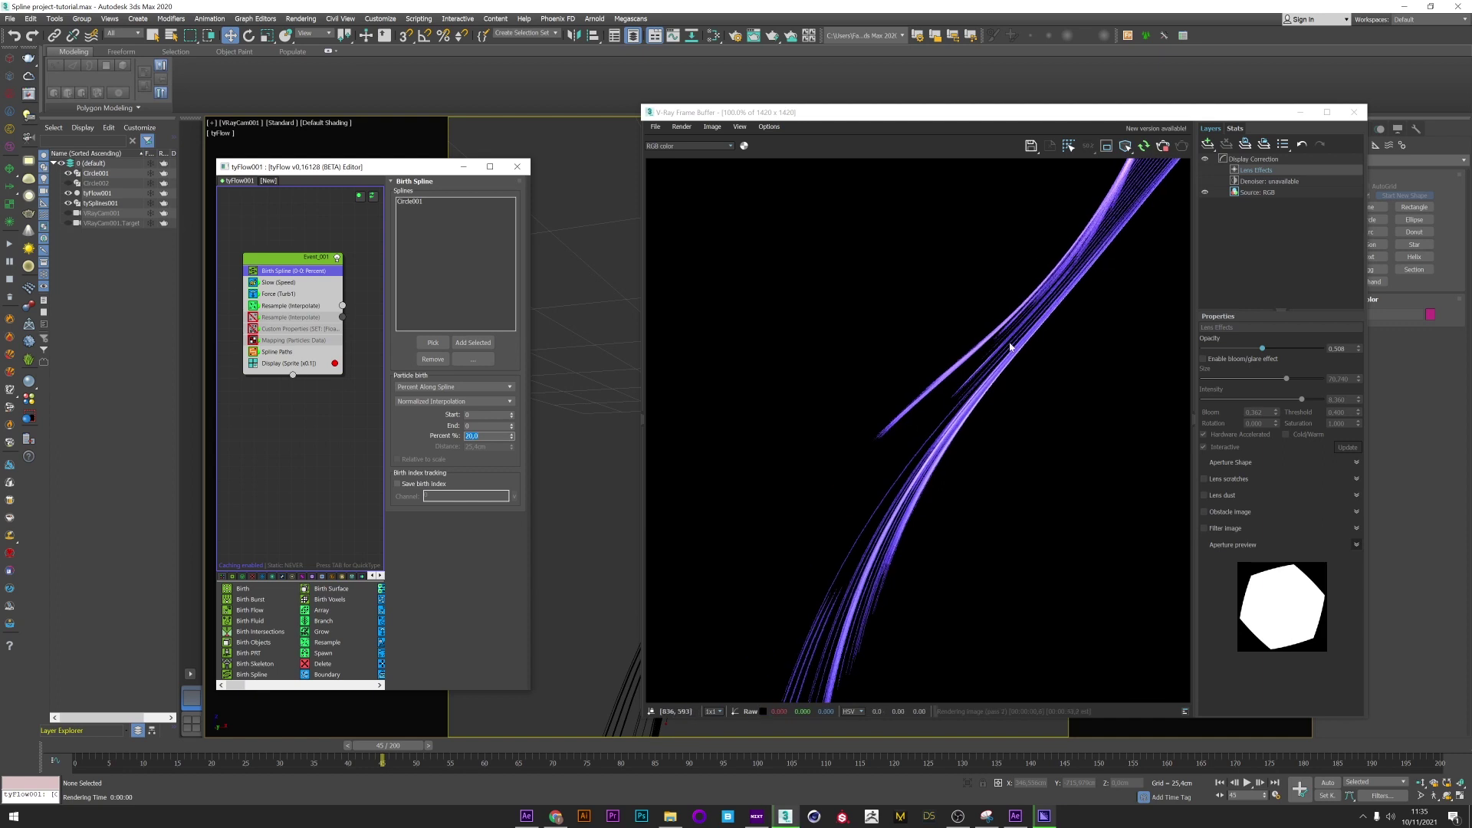
Step: Try a Resample distance threshold of 5 cm with a subdivision count of 1
{"action": "left_click", "coordinate": [298, 305]}
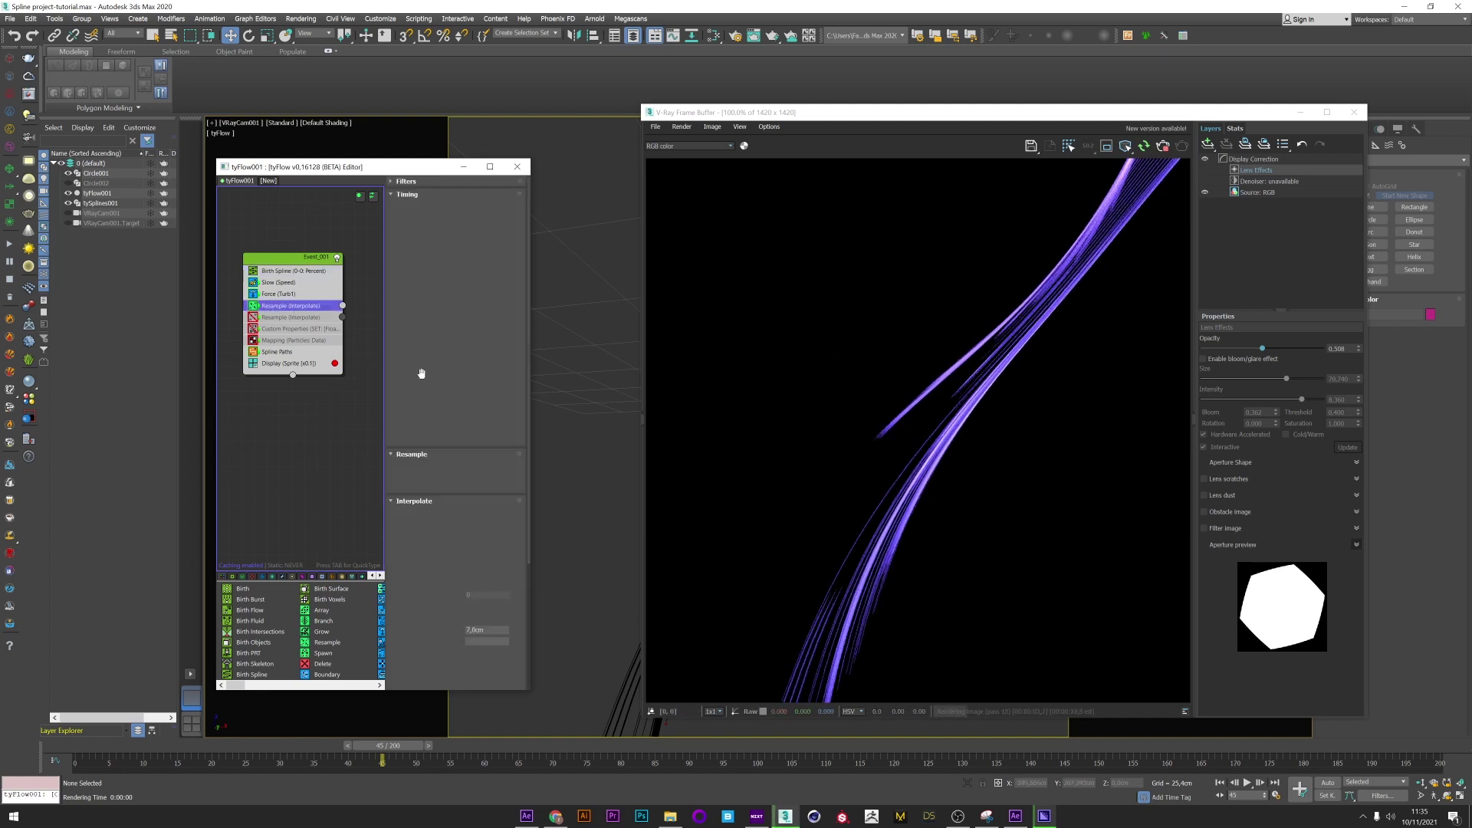
{"action": "scroll", "coordinate": [482, 526], "scroll_direction": "down", "scroll_amount": 3}
{"action": "double_click", "coordinate": [479, 502]}
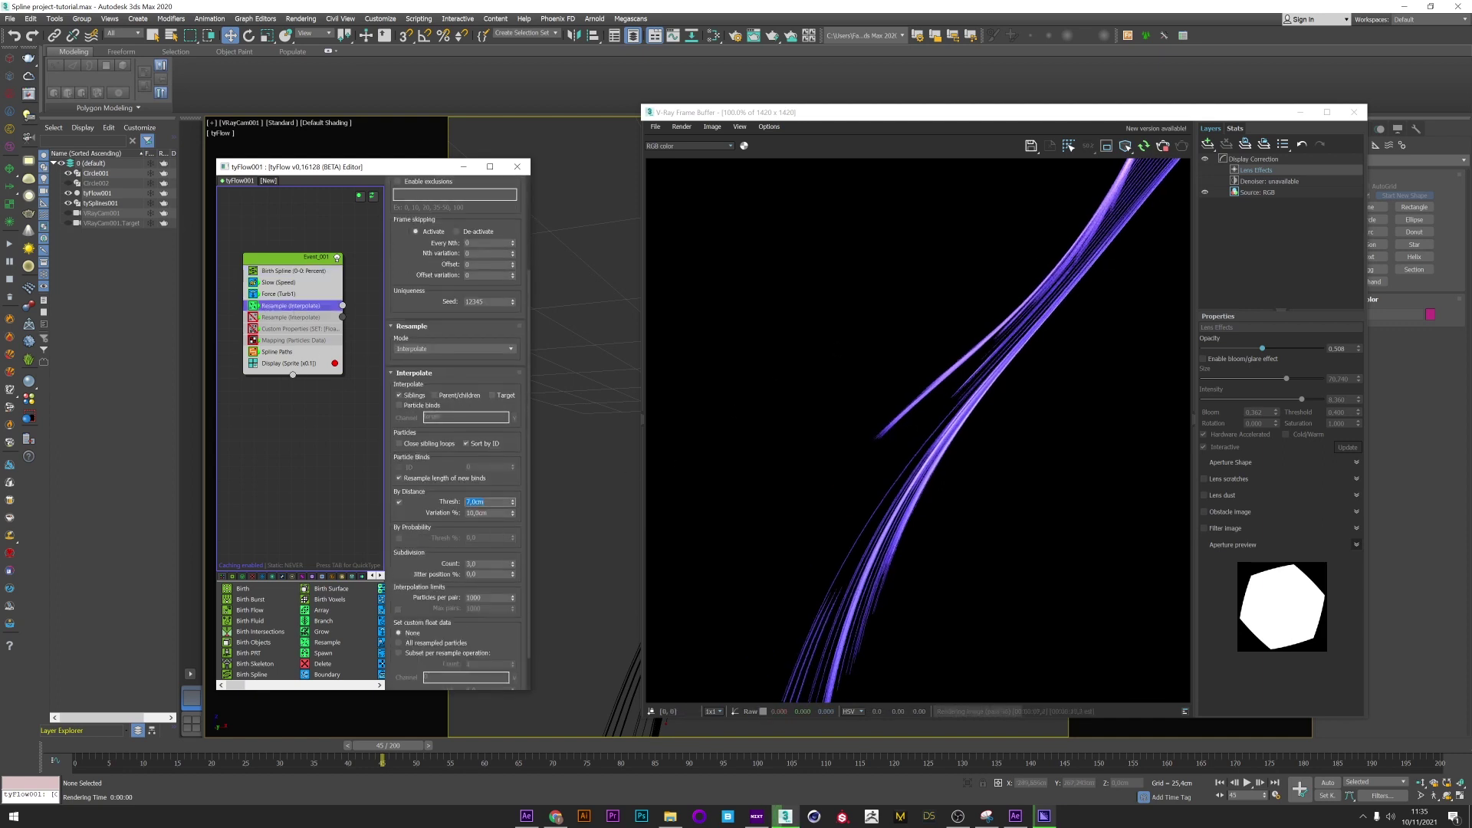
{"action": "type", "text": "5"}
{"action": "key", "text": "Return"}
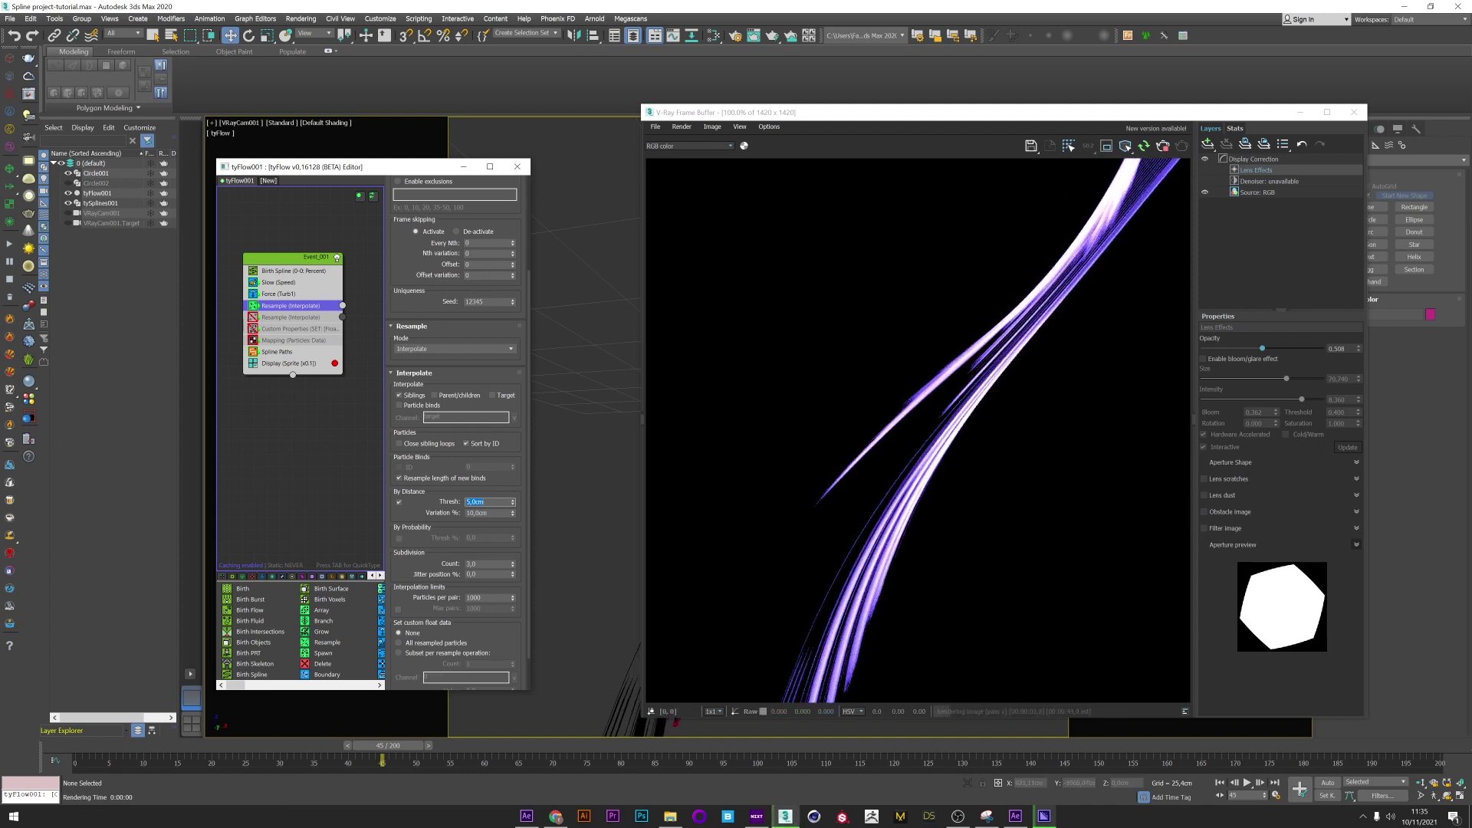
{"action": "double_click", "coordinate": [483, 563]}
{"action": "type", "text": "1"}
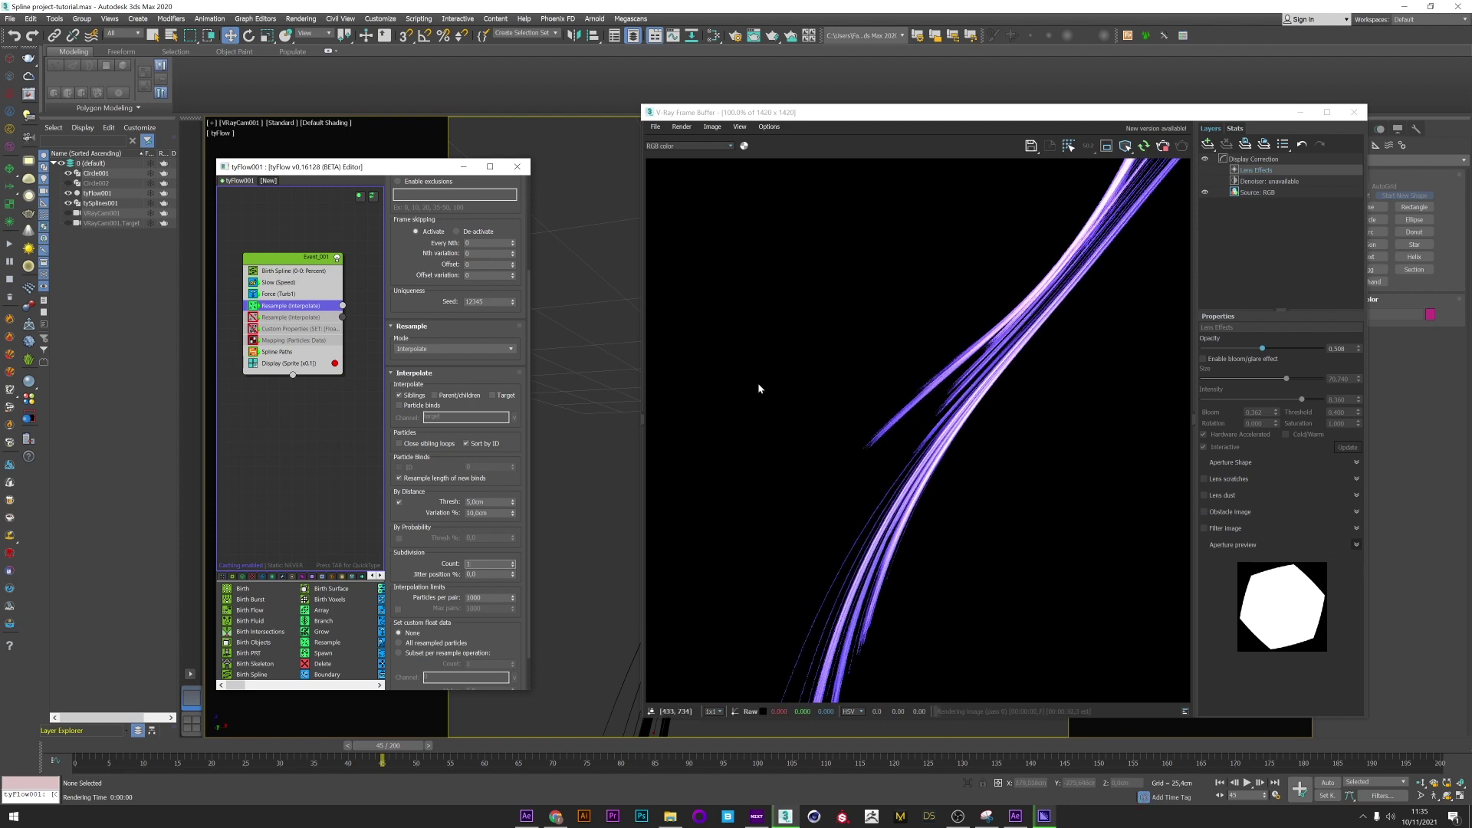
Step: Readjust the Birth Spline percentage, and set the Resample distance threshold to 4 cm and jitter position to 5
{"action": "left_click", "coordinate": [294, 271]}
{"action": "double_click", "coordinate": [485, 436]}
{"action": "left_click", "coordinate": [291, 305]}
{"action": "double_click", "coordinate": [485, 628]}
{"action": "type", "text": "4"}
{"action": "left_click_drag", "start_coordinate": [486, 673], "coordinate": [486, 573]}
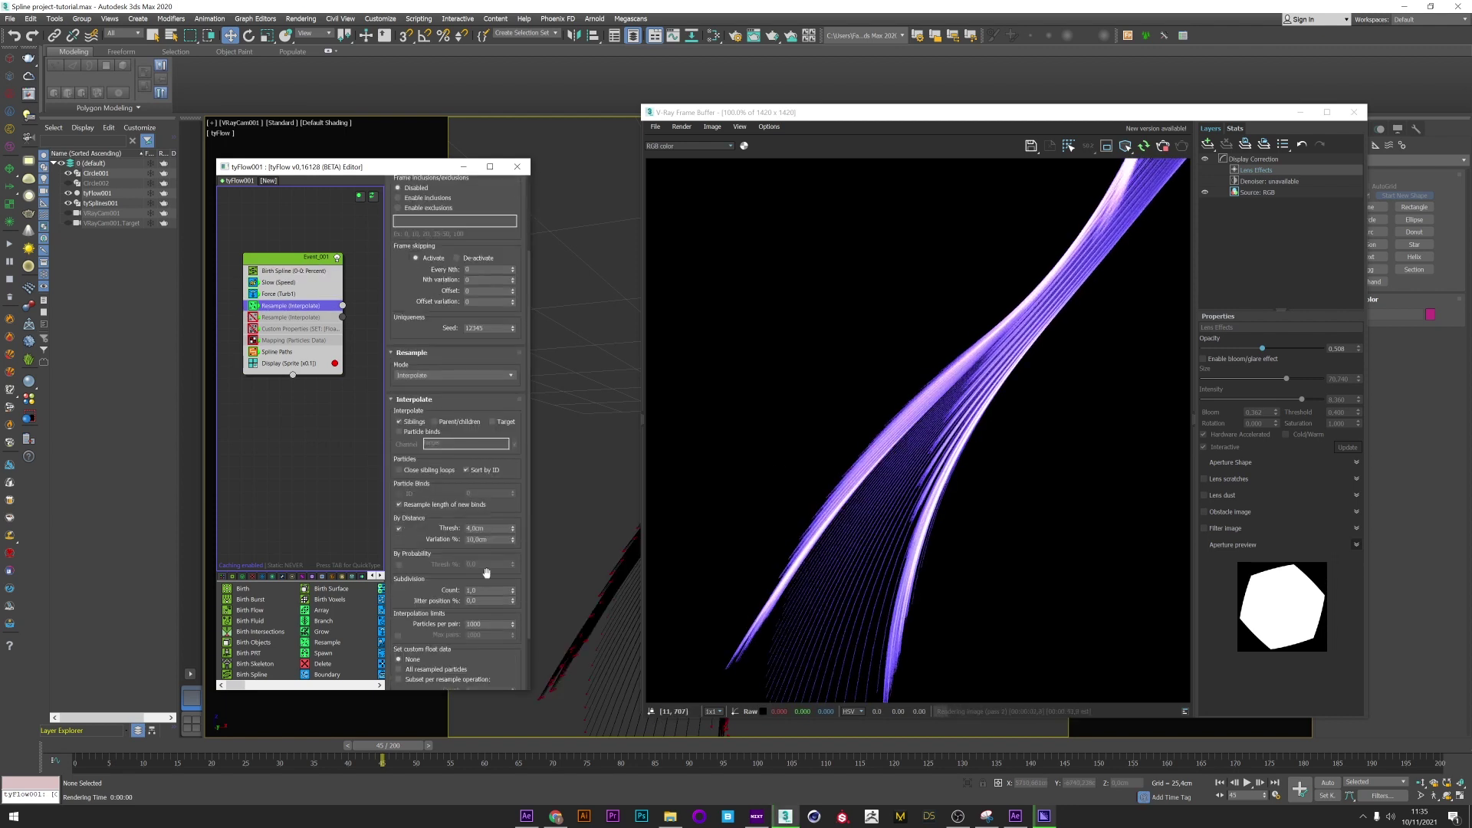
Step: Set the Resample subdivision count to 2
{"action": "double_click", "coordinate": [486, 589]}
{"action": "type", "text": "2"}
{"action": "key", "text": "Return"}
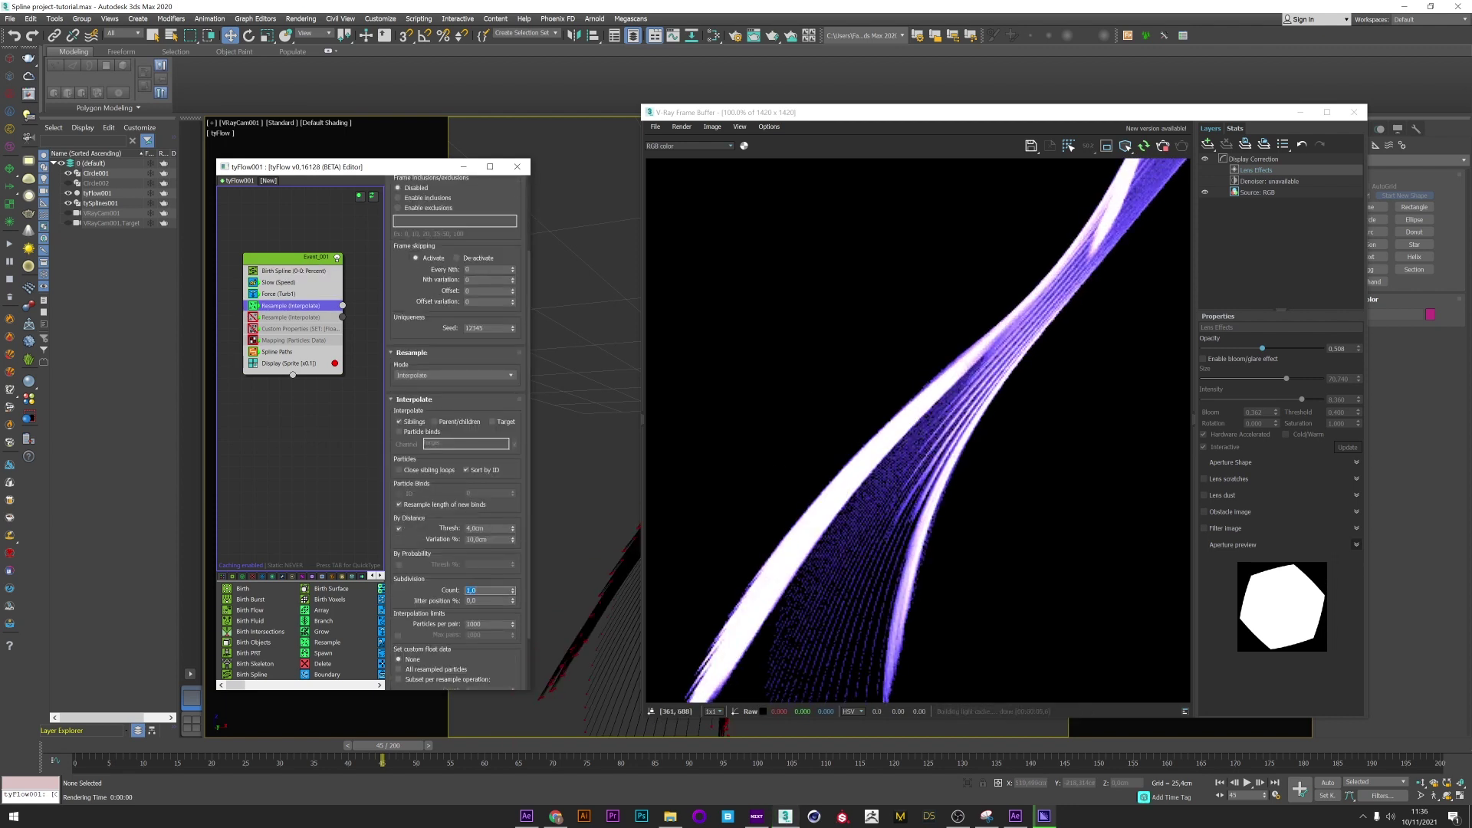
Step: Disable the first Resample operator, enable the second one, and turn on the render's bloom/glare lens effect
{"action": "left_click", "coordinate": [252, 305]}
{"action": "left_click", "coordinate": [253, 317]}
{"action": "left_click", "coordinate": [291, 271]}
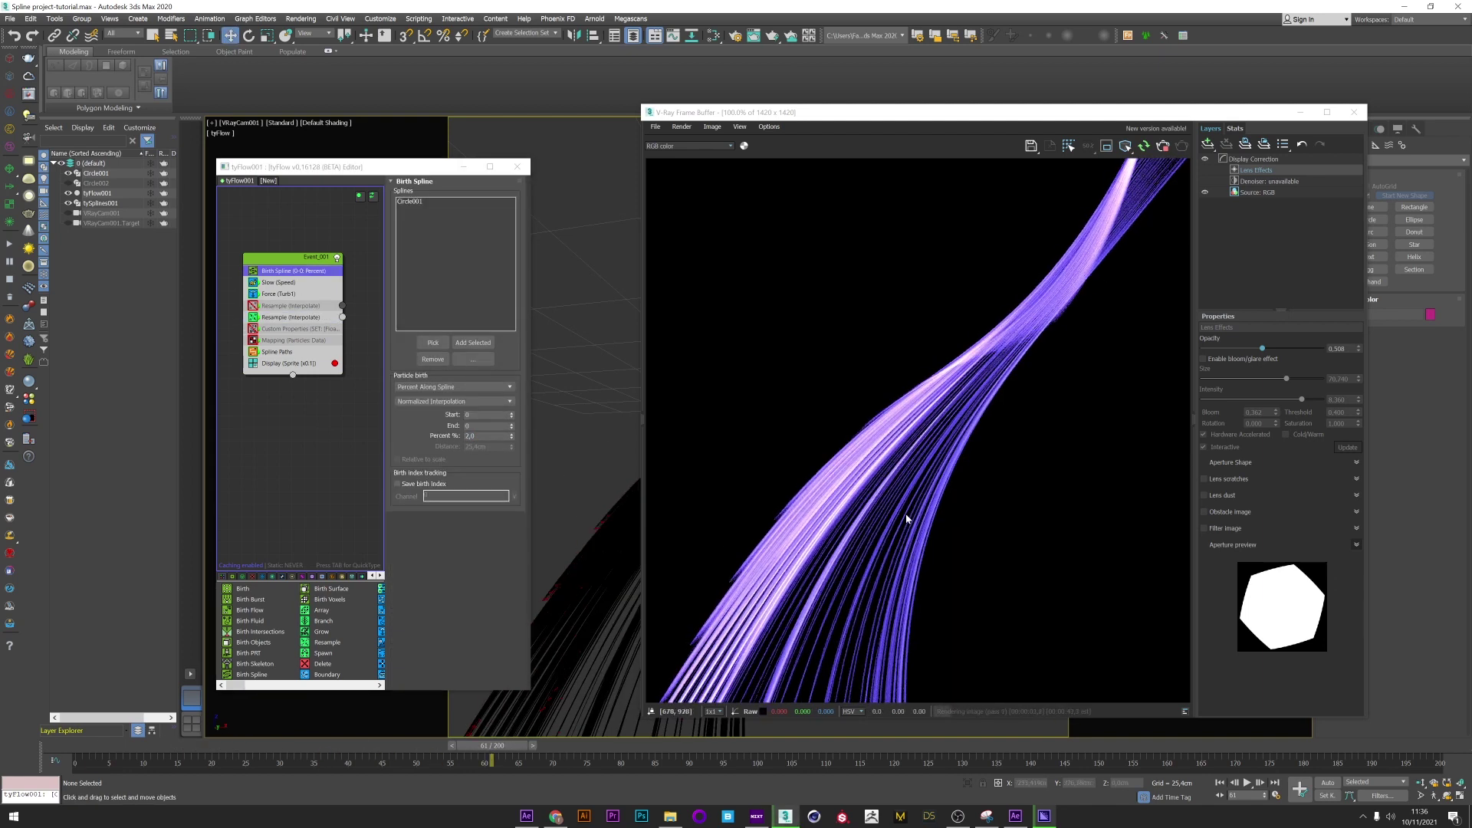
{"action": "left_click", "coordinate": [1203, 359]}
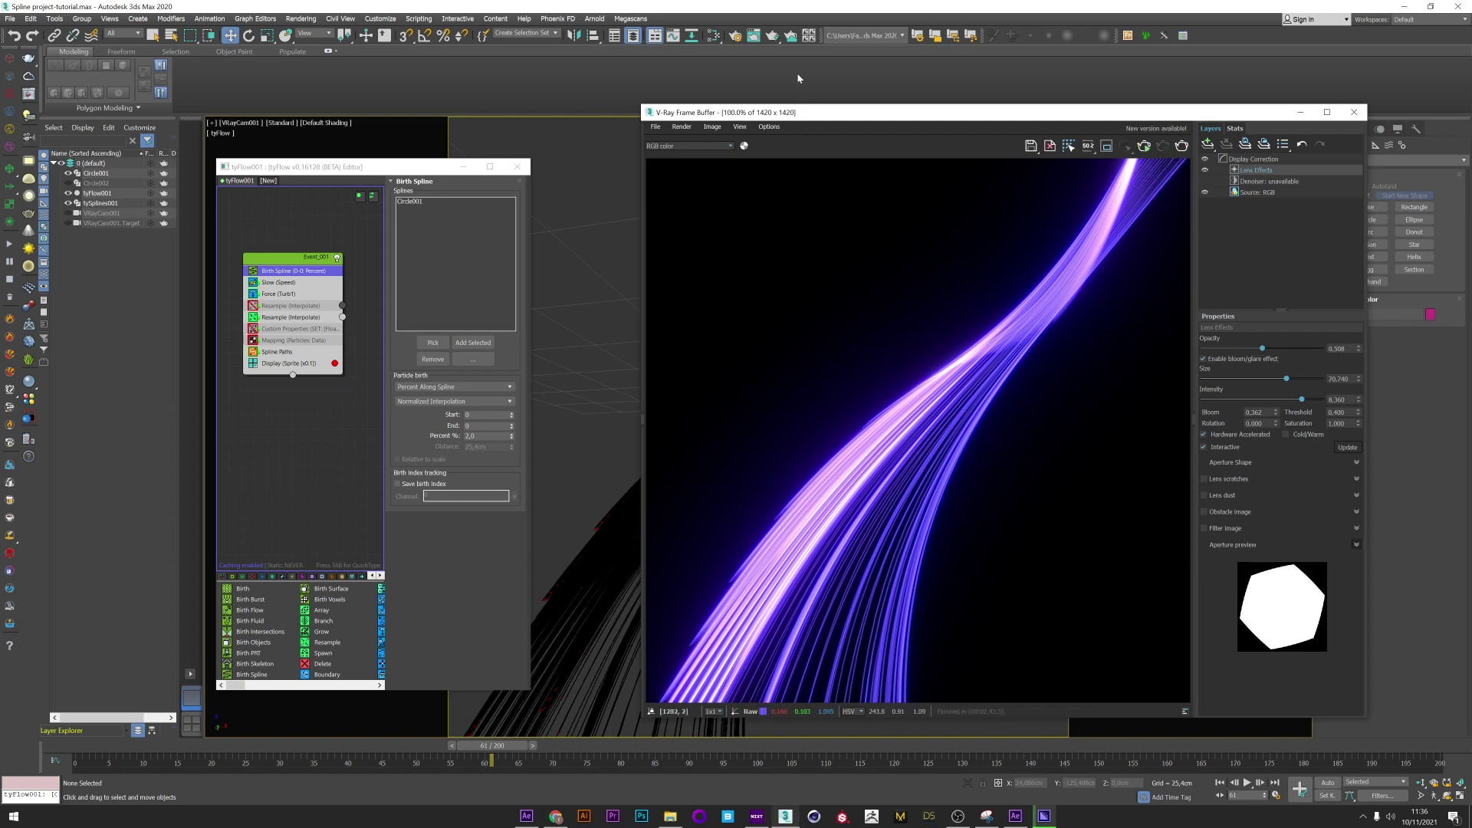
Step: Create a VRayLightMtl in the Slate Material Editor below the existing blend material and show its parameters
{"action": "left_click", "coordinate": [712, 38]}
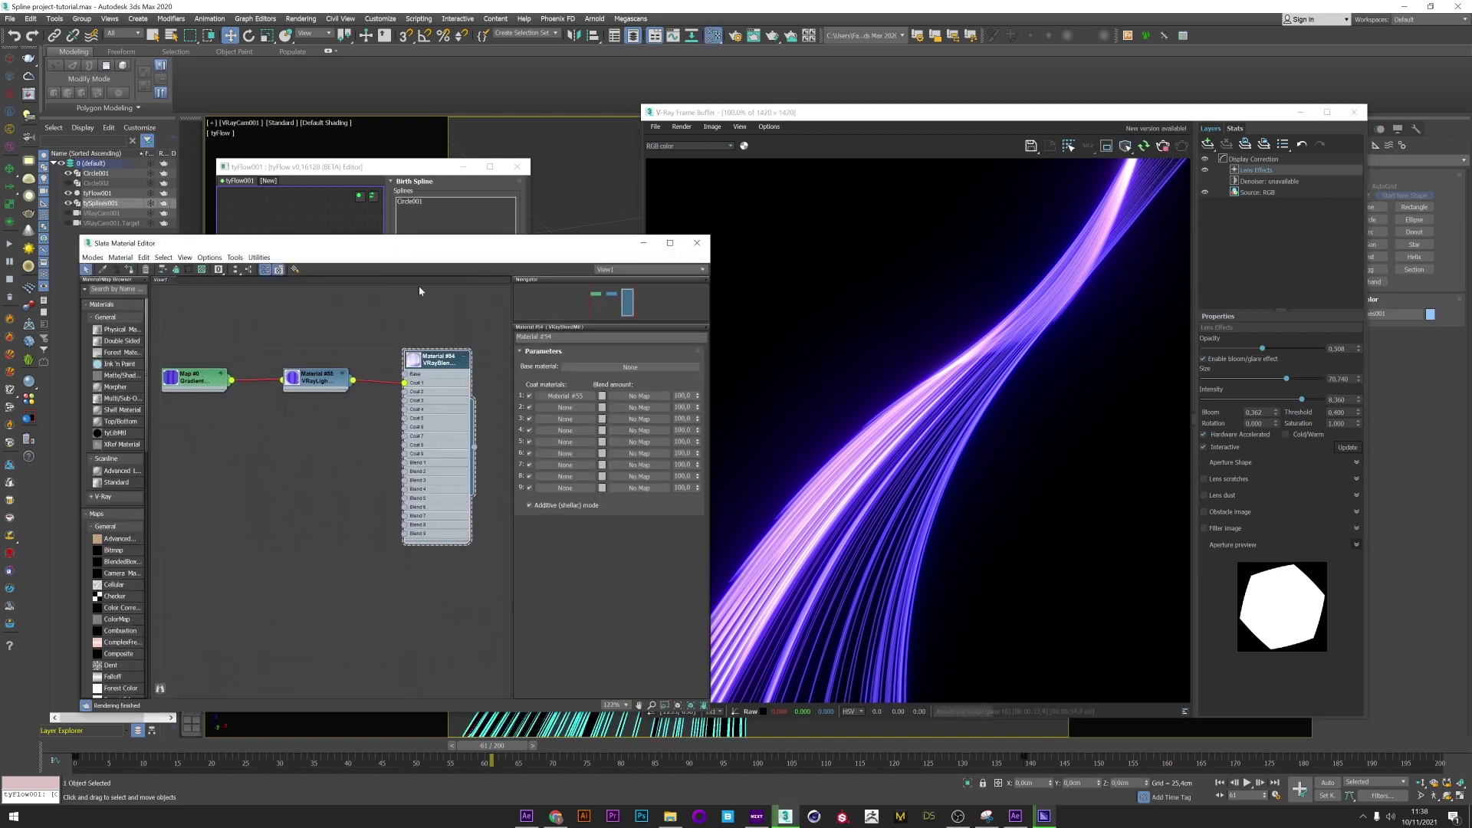
{"action": "middle_click_drag", "start_coordinate": [295, 531], "coordinate": [299, 412]}
{"action": "right_click", "coordinate": [225, 546]}
{"action": "mouse_move", "coordinate": [280, 556]}
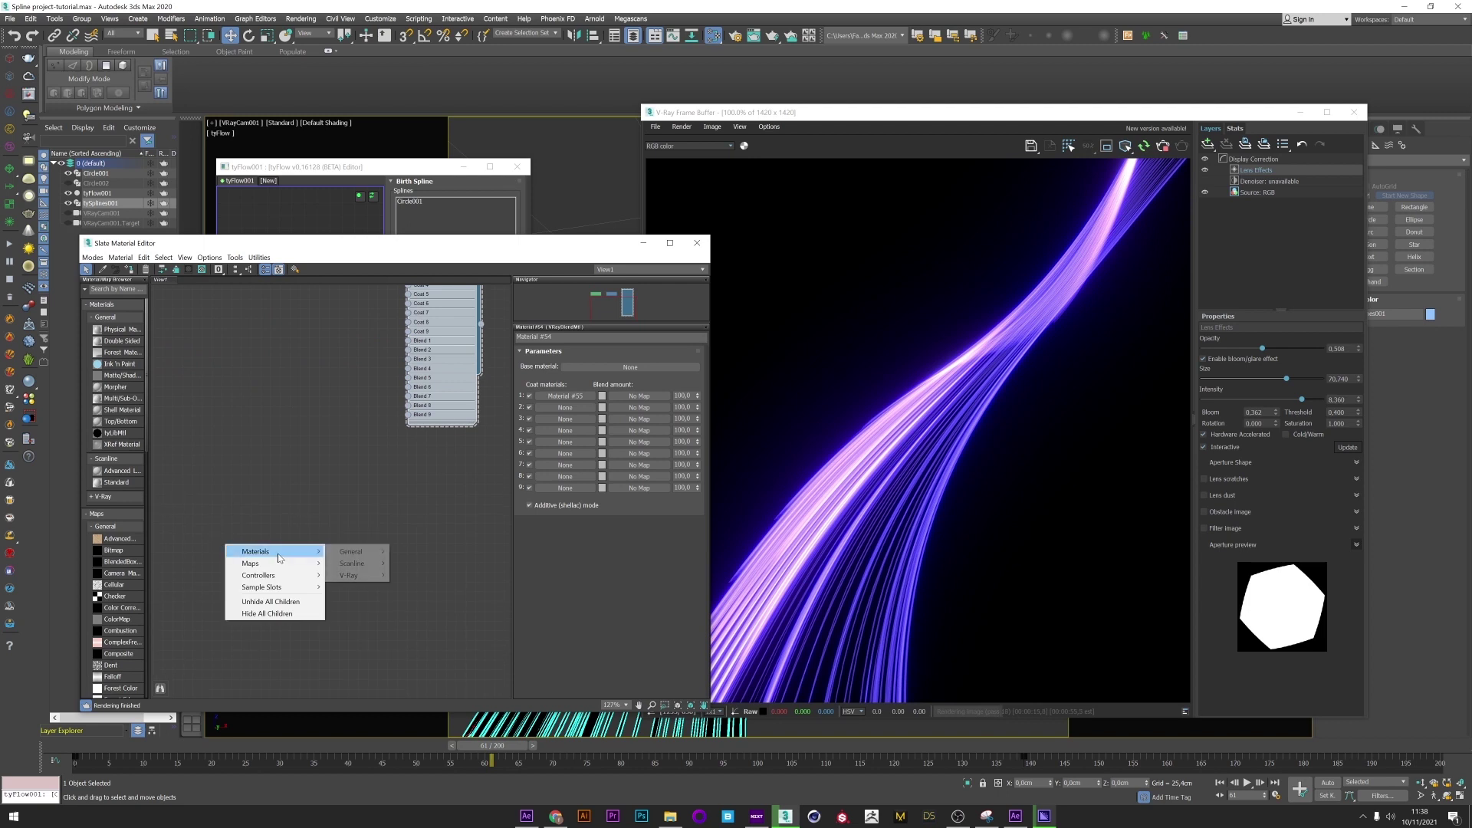
{"action": "mouse_move", "coordinate": [351, 575]}
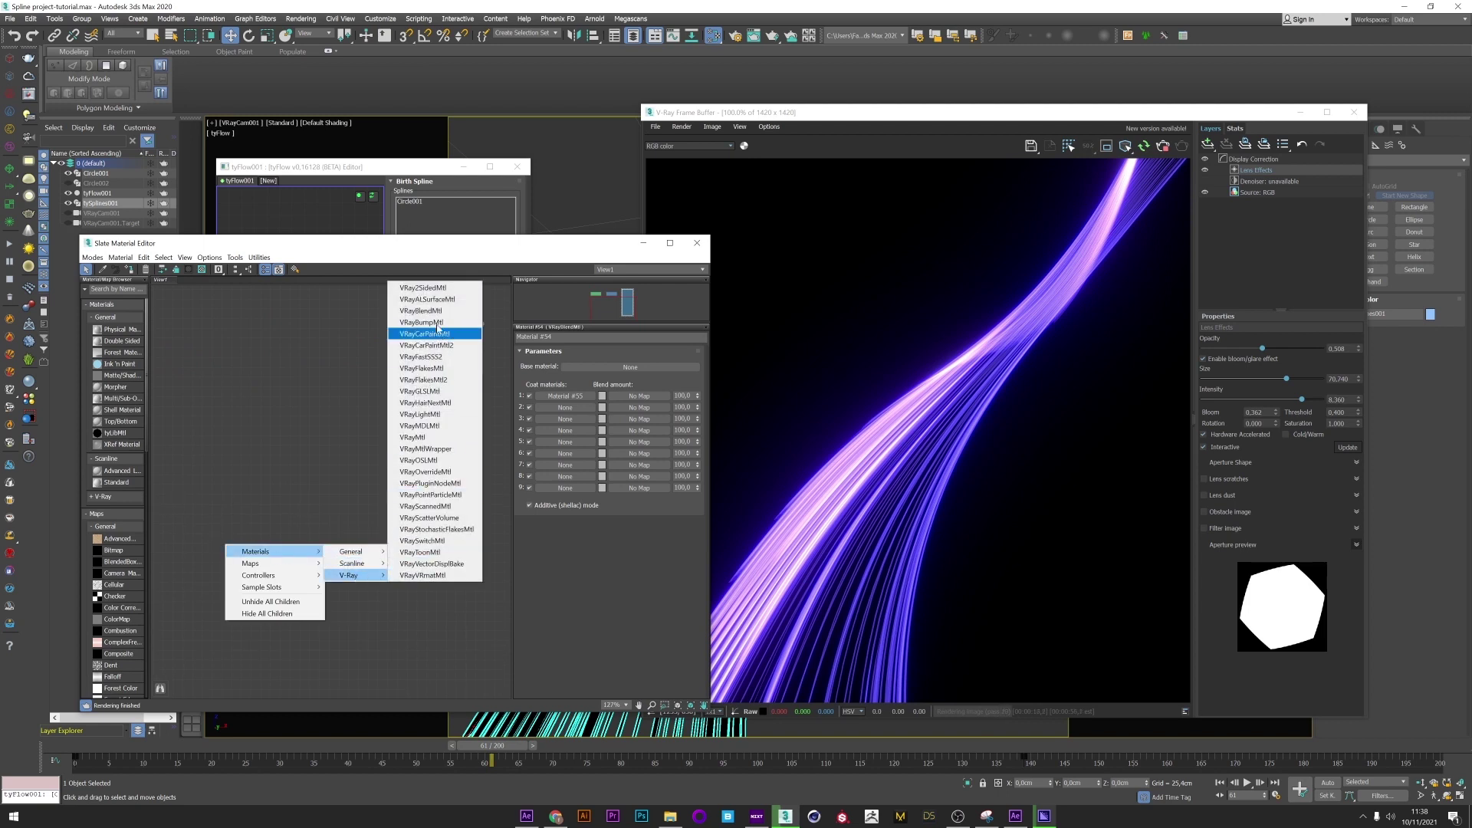
{"action": "left_click", "coordinate": [443, 417]}
{"action": "left_click_drag", "start_coordinate": [235, 542], "coordinate": [341, 465]}
{"action": "double_click", "coordinate": [341, 465]}
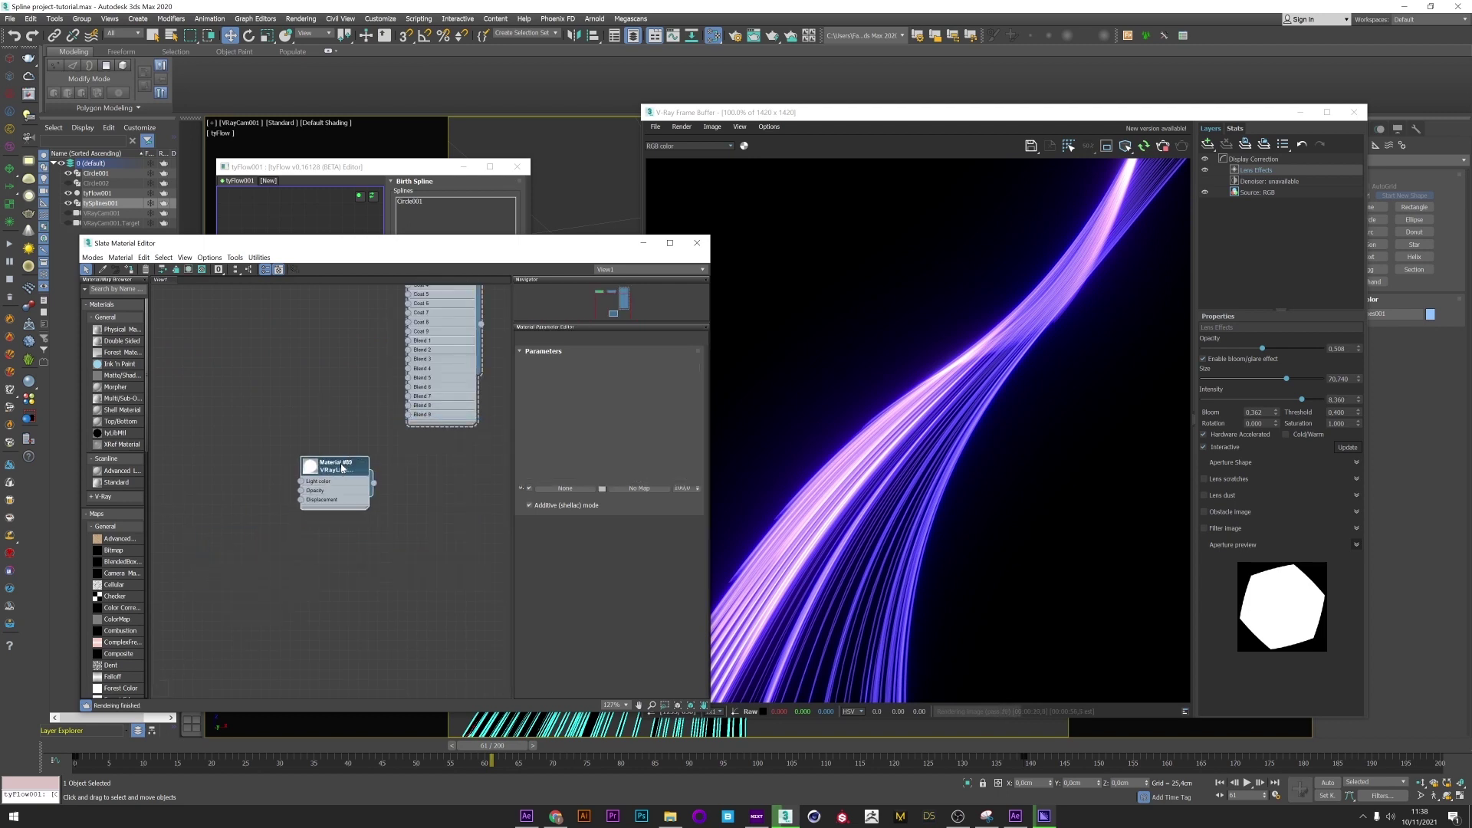
Step: Assign the new light material to the tySplines001 object and set its color multiplier to 2
{"action": "left_click", "coordinate": [101, 204]}
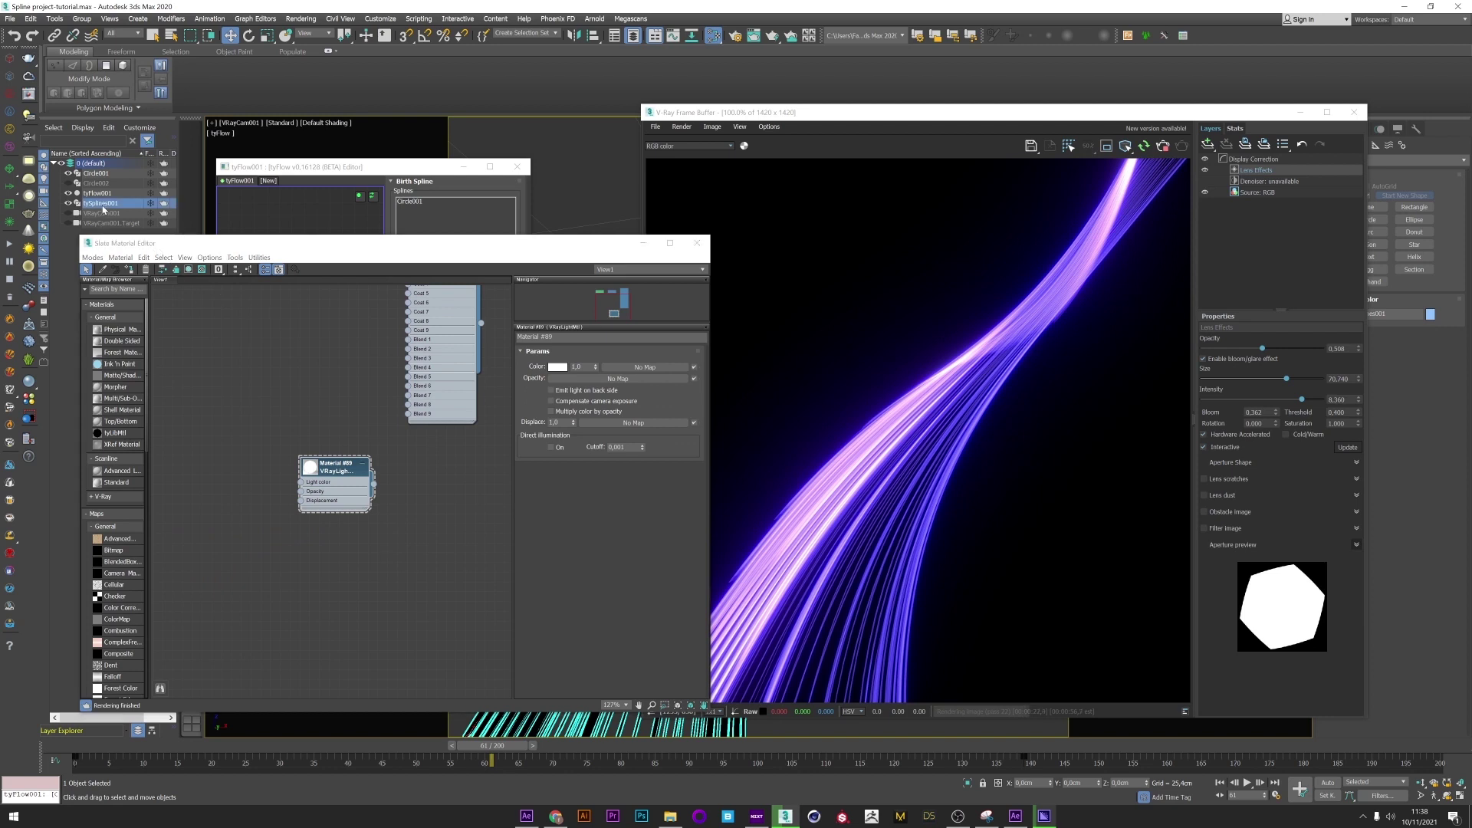
{"action": "left_click", "coordinate": [130, 270]}
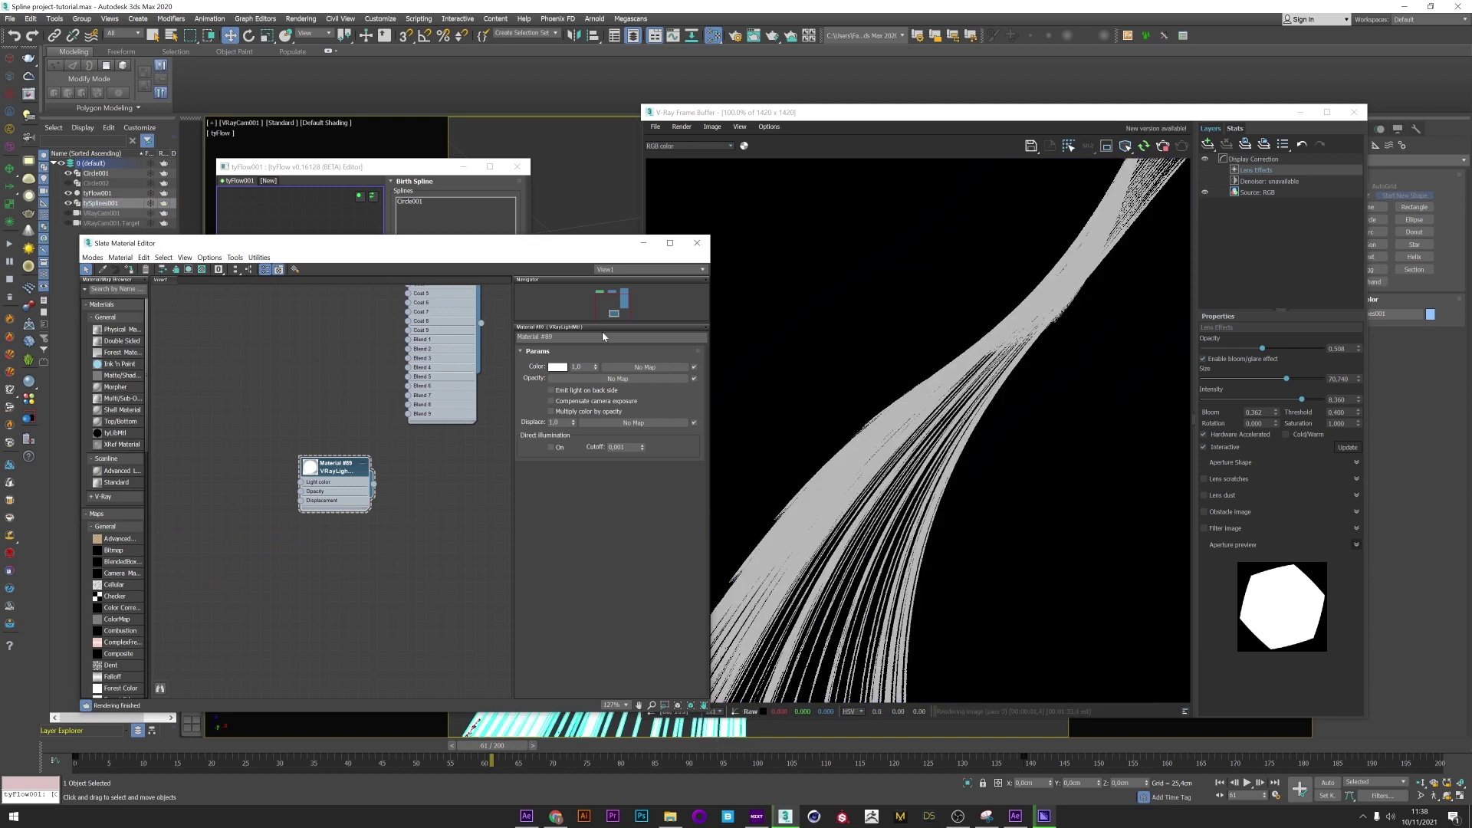
{"action": "type", "text": "2"}
{"action": "key", "text": "Return"}
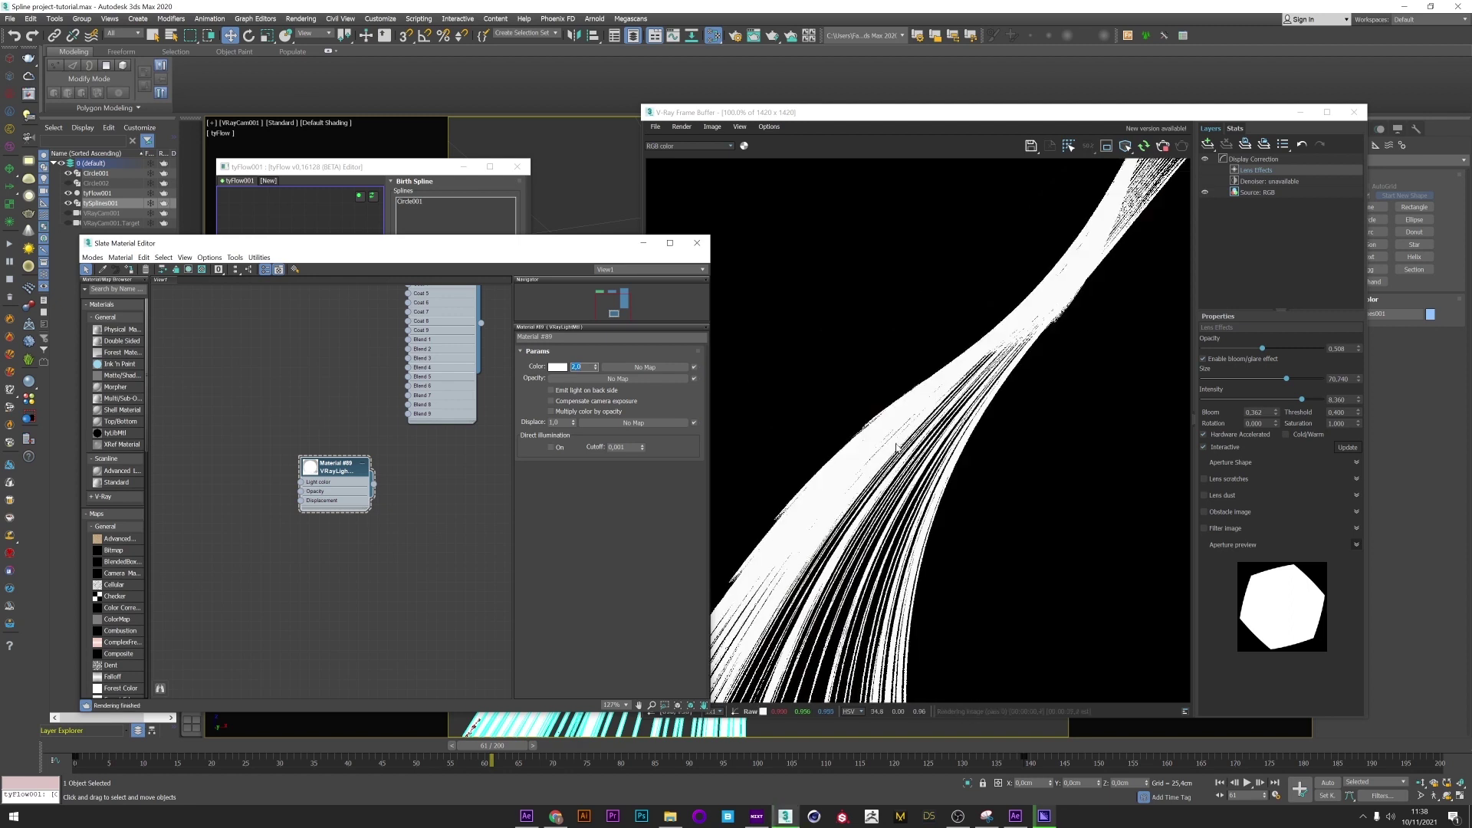
Step: Set the light material's color to magenta pink and enable emitting light on the back side and multiplying color by opacity
{"action": "left_click", "coordinate": [560, 367]}
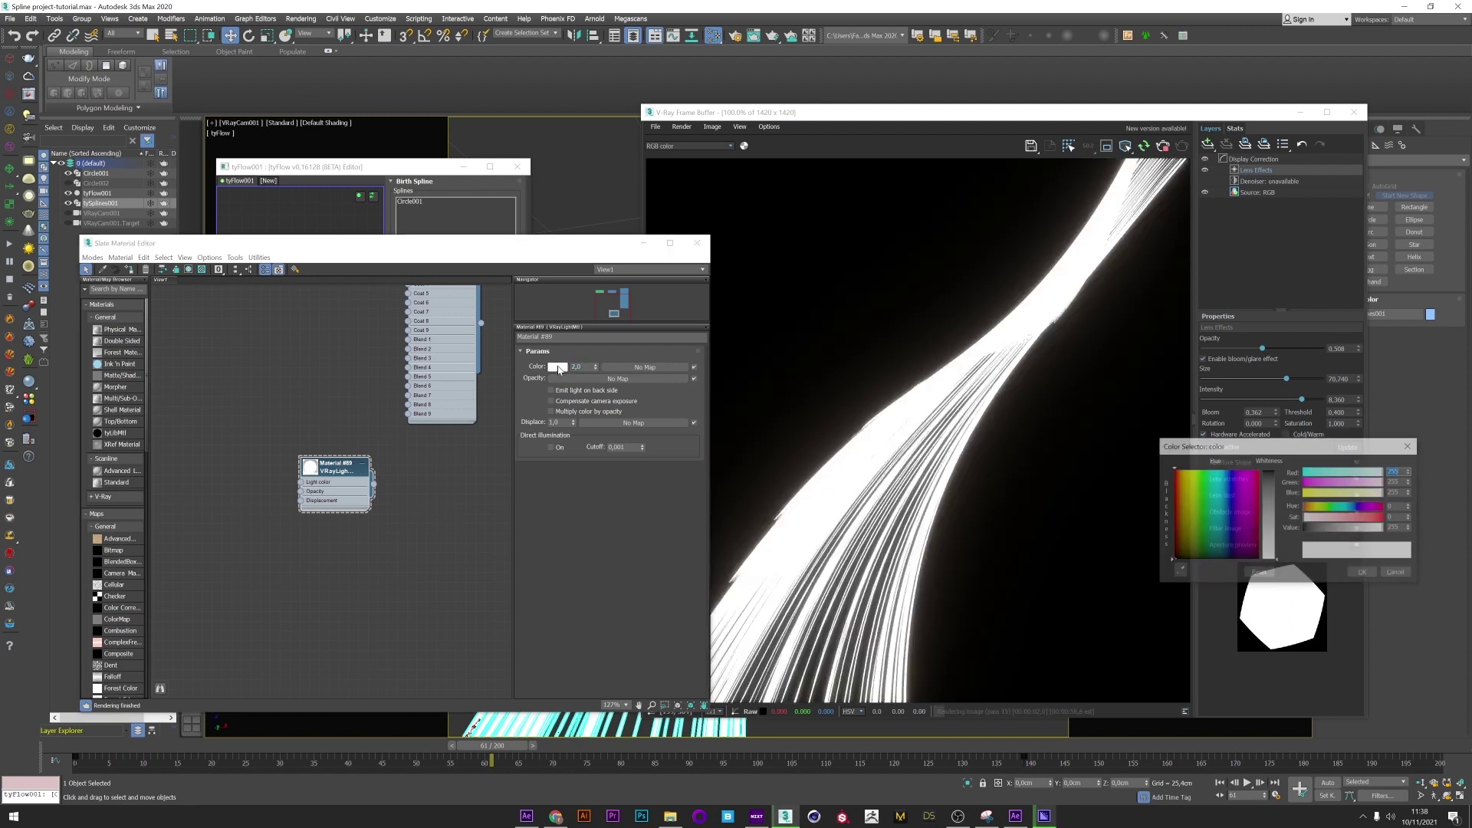
{"action": "left_click", "coordinate": [1229, 473]}
{"action": "left_click", "coordinate": [1269, 474]}
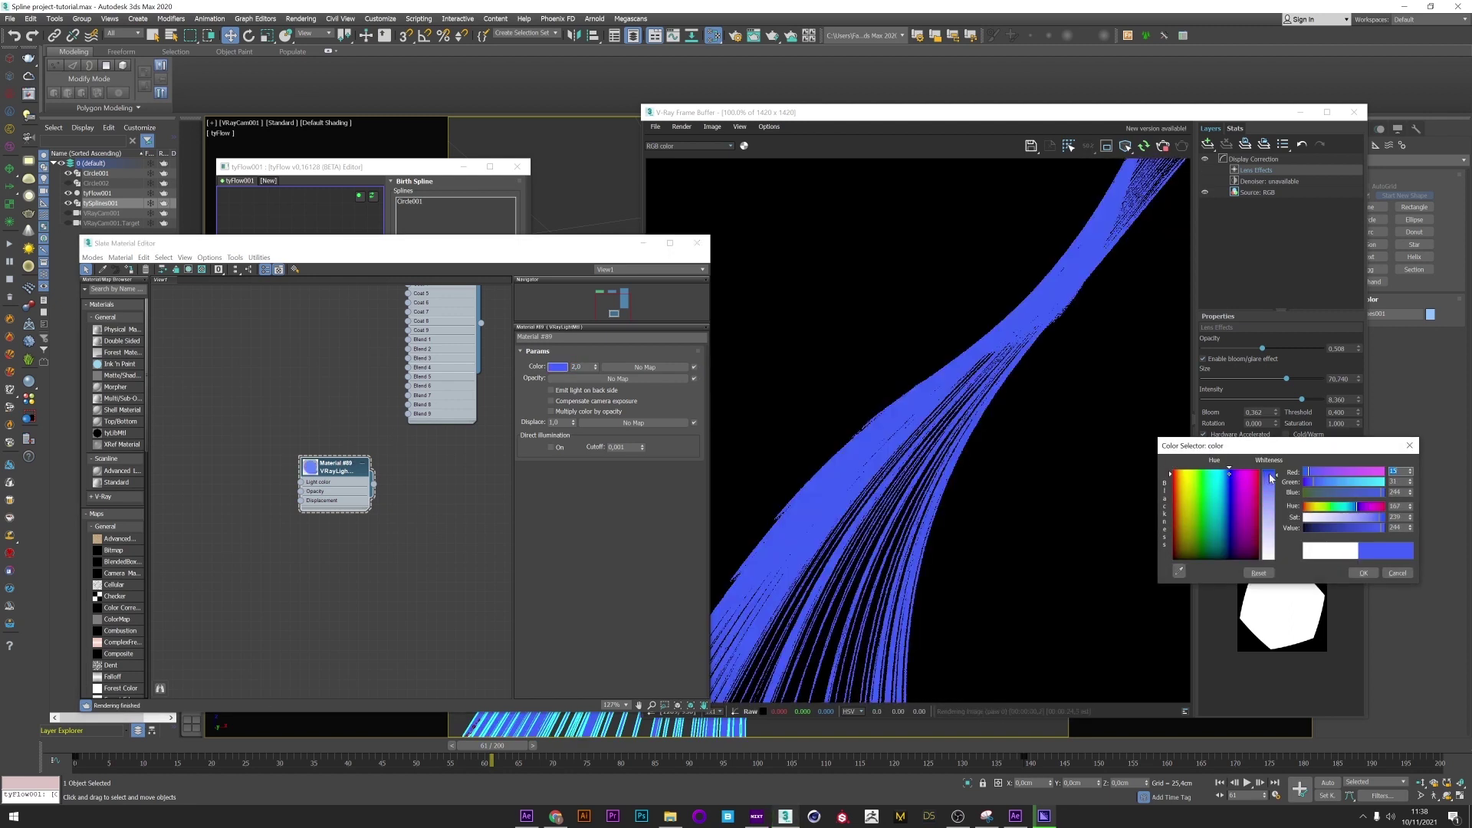
{"action": "left_click", "coordinate": [1376, 506]}
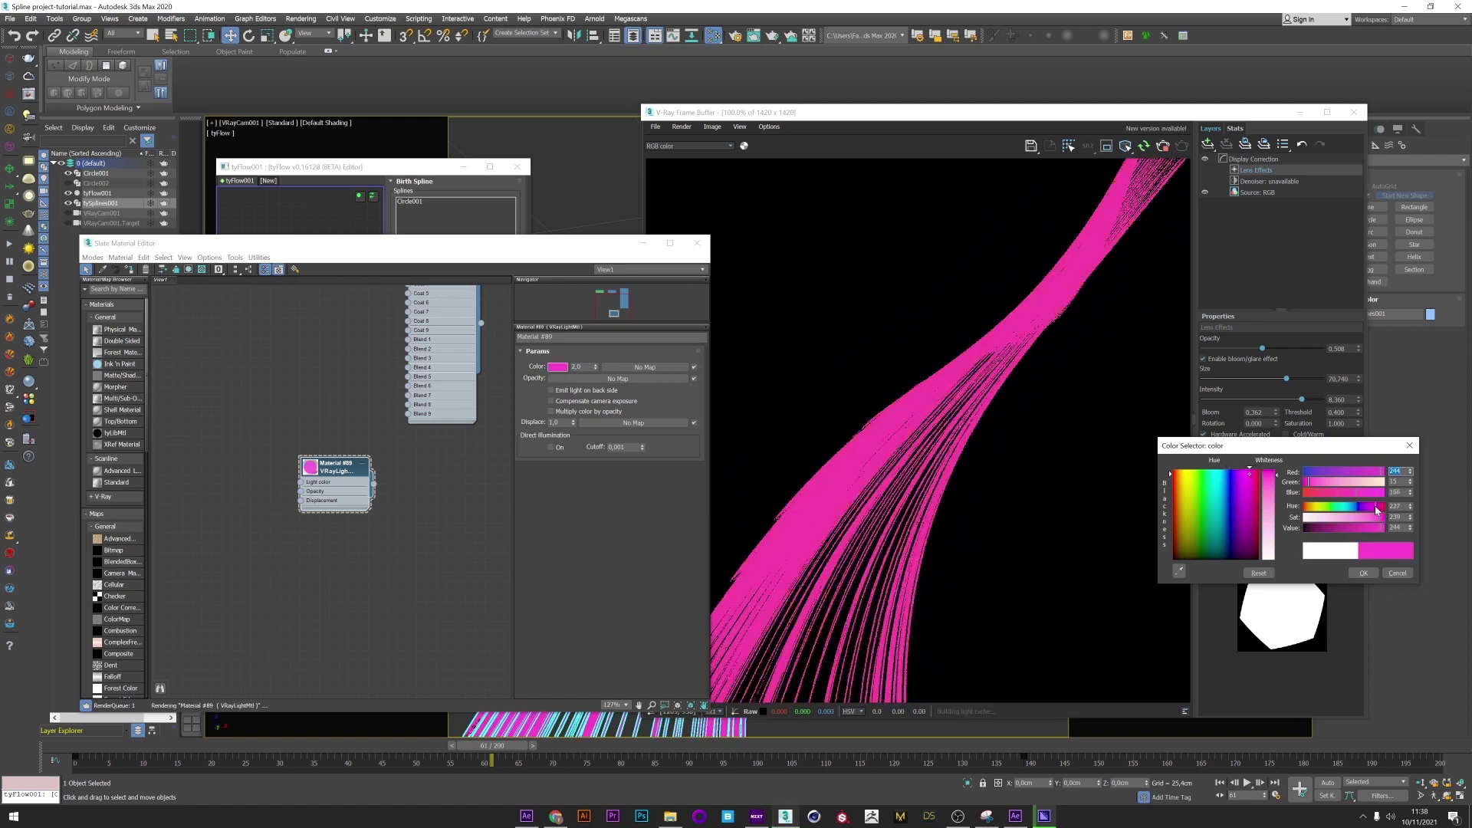
{"action": "left_click", "coordinate": [1363, 572]}
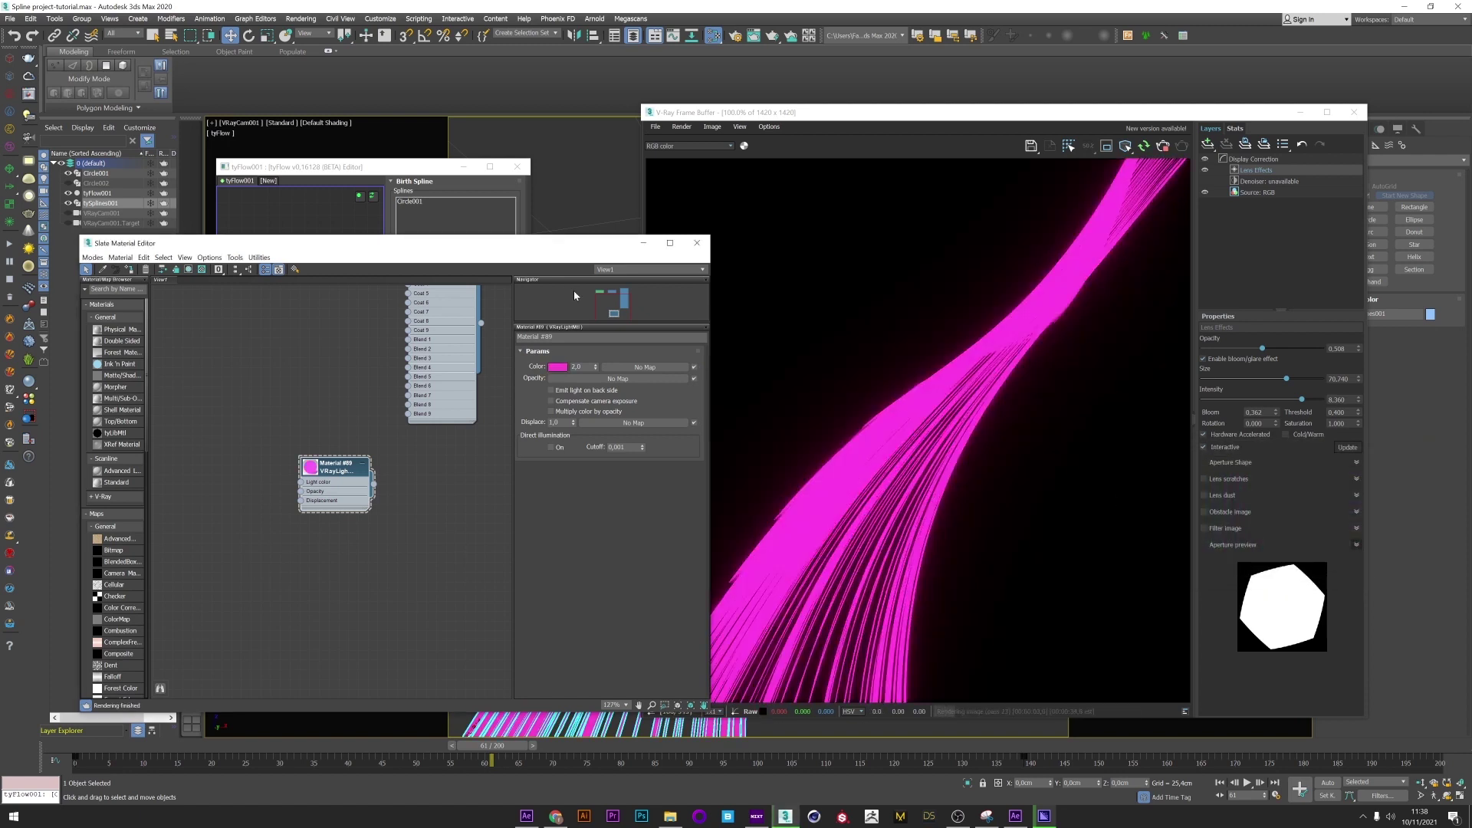
{"action": "left_click", "coordinate": [566, 391]}
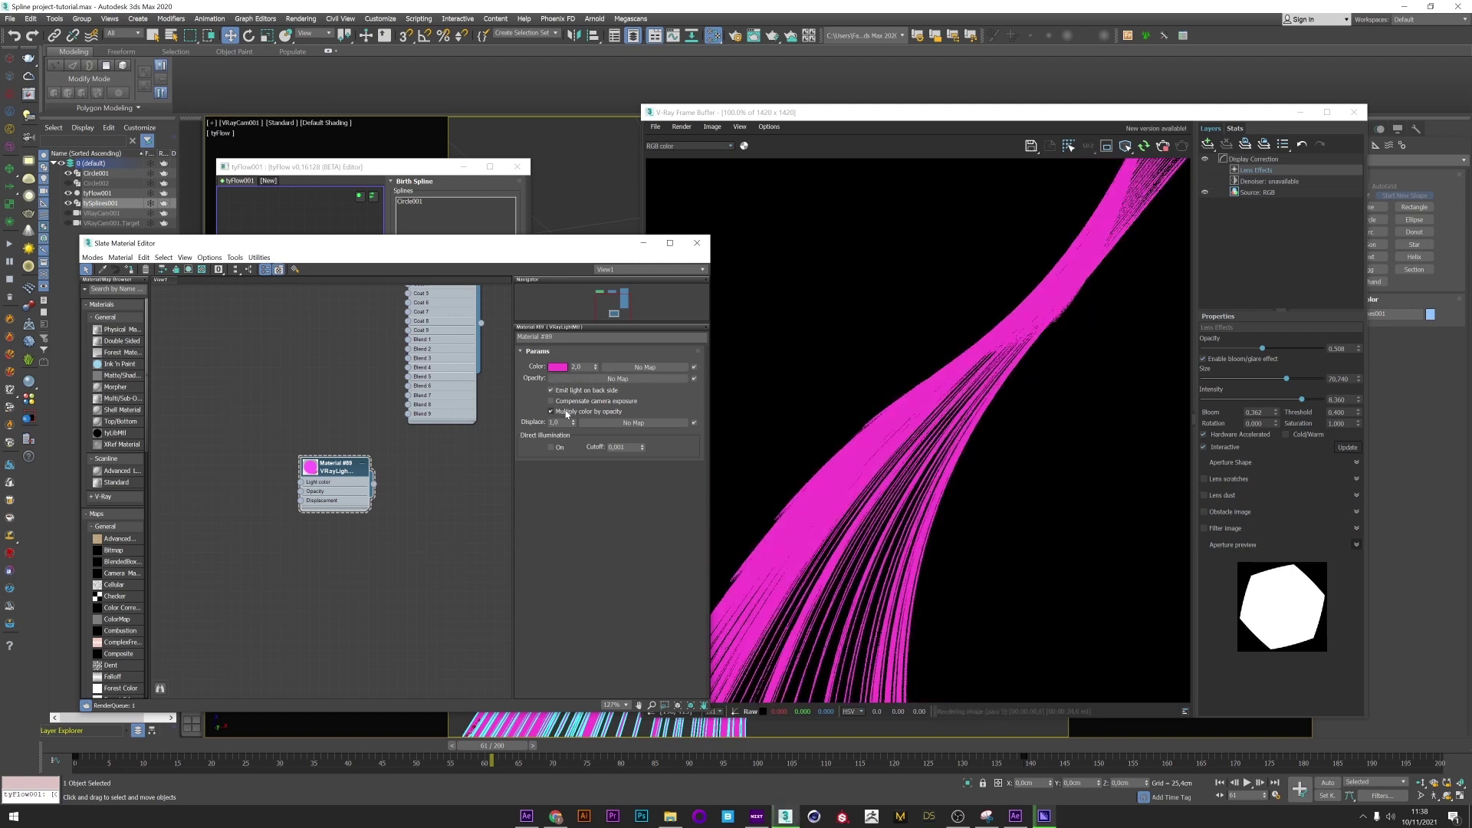
{"action": "left_click", "coordinate": [567, 412]}
Step: Add a VRayBlendMtl beside the magenta light material in the node view
{"action": "middle_click_drag", "start_coordinate": [414, 608], "coordinate": [342, 604]}
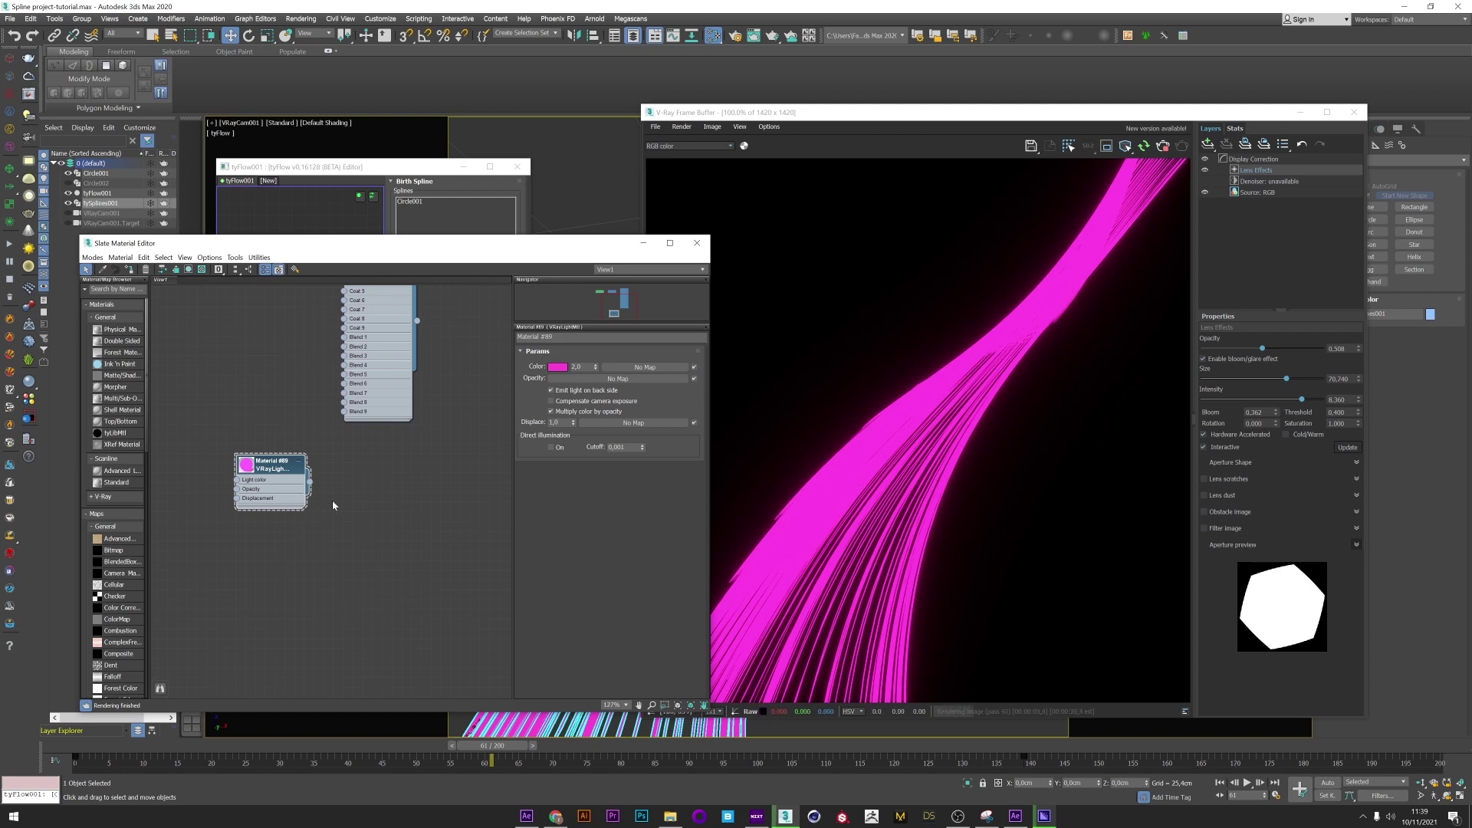
{"action": "right_click", "coordinate": [362, 476]}
{"action": "mouse_move", "coordinate": [395, 482]}
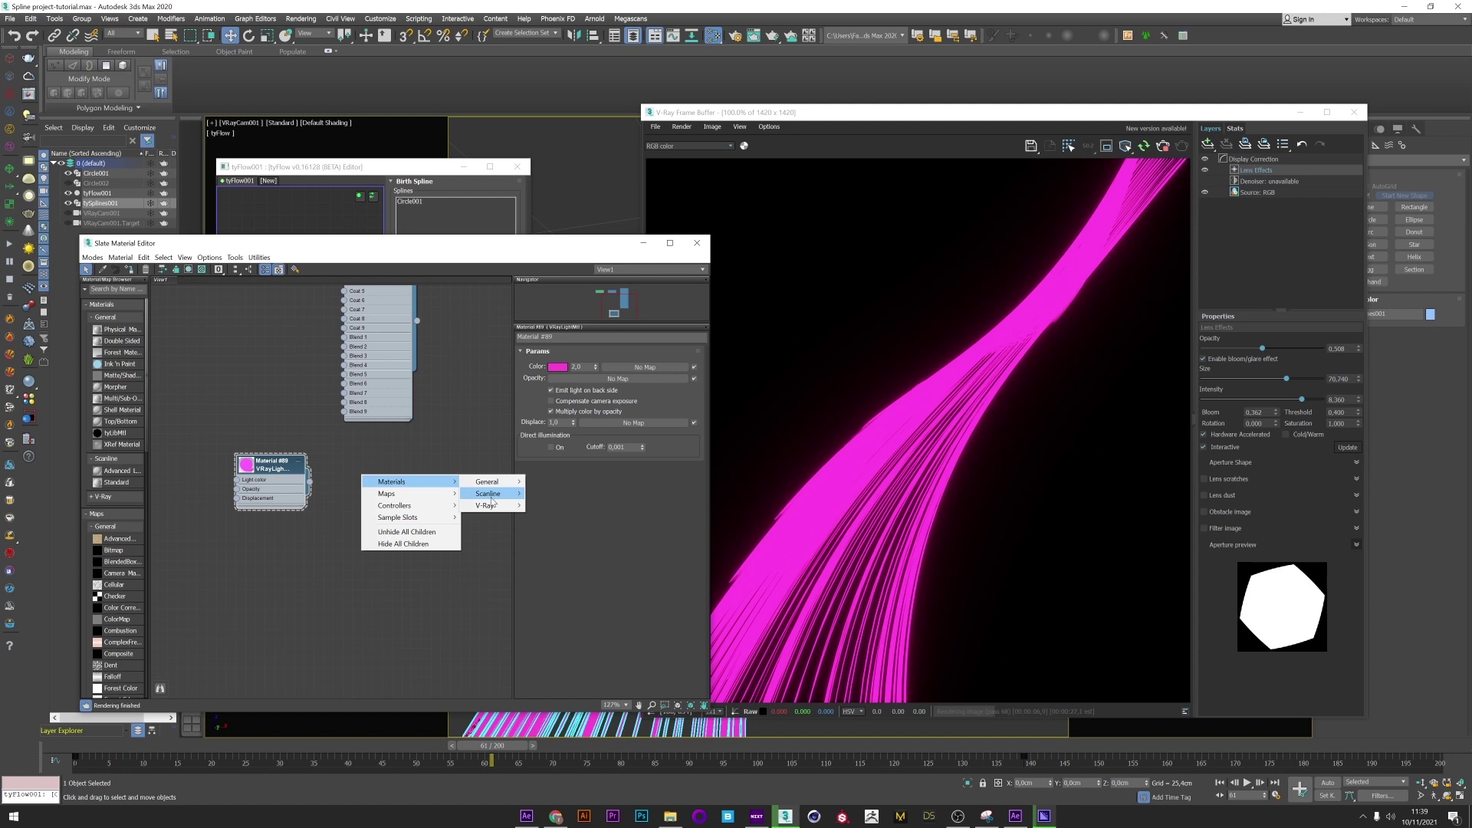
{"action": "mouse_move", "coordinate": [488, 506]}
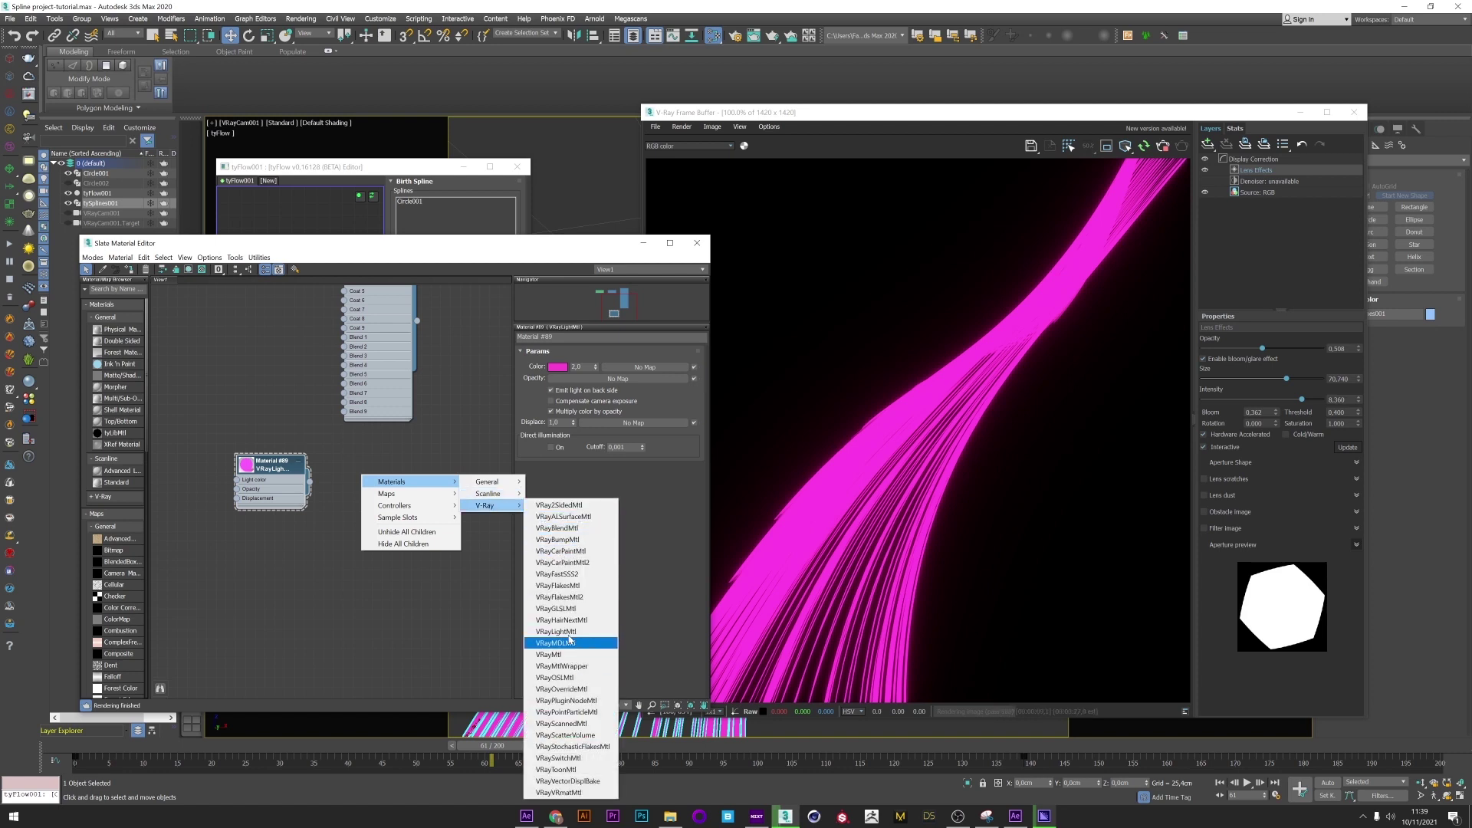
{"action": "left_click", "coordinate": [558, 527]}
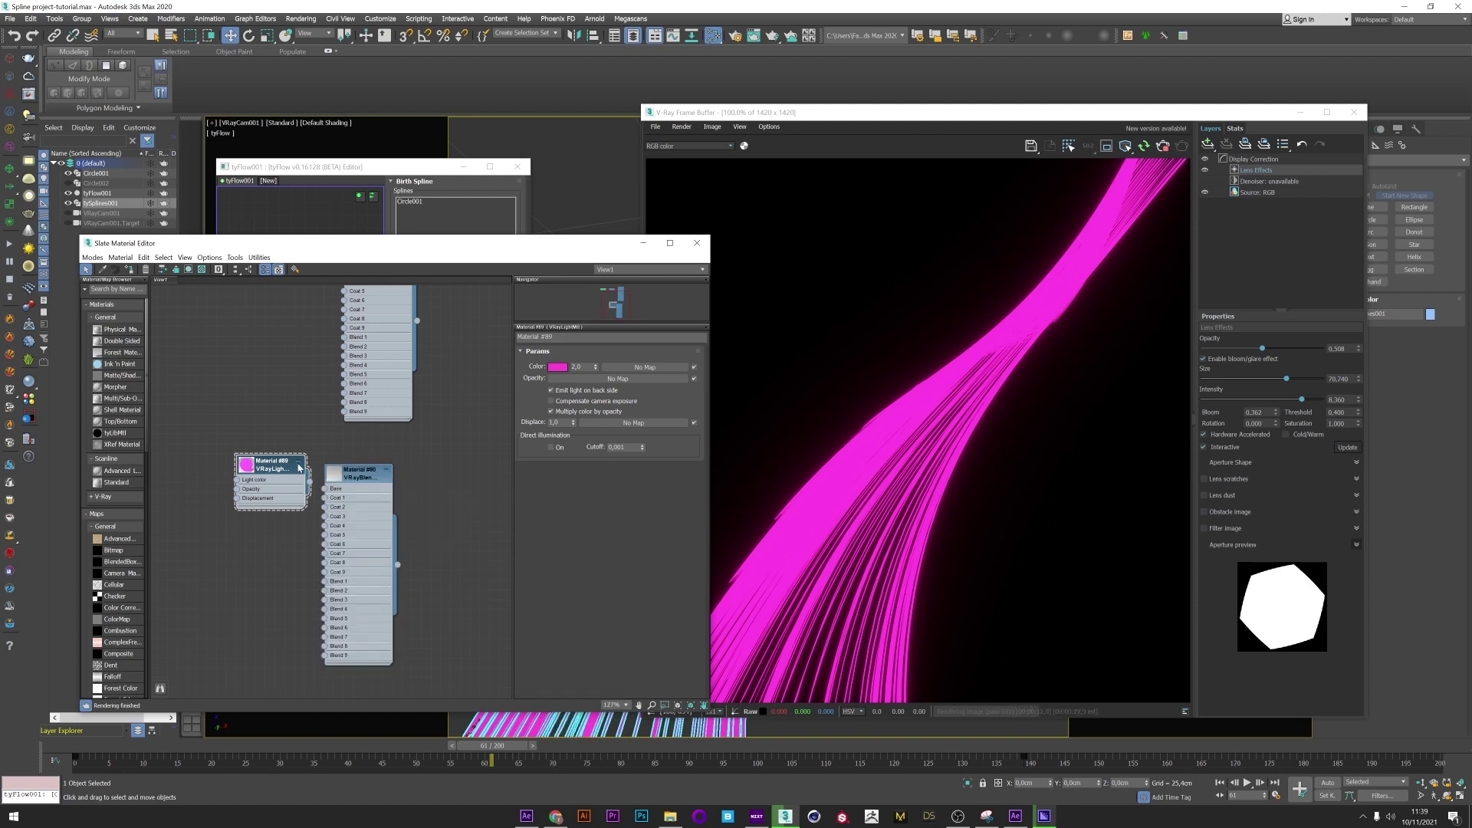
Step: Connect the light material to the new blend material's Coat 1, assign the blend to the splines, and enable Additive (shellac) mode
{"action": "left_click_drag", "start_coordinate": [272, 462], "coordinate": [215, 462]}
{"action": "double_click", "coordinate": [356, 477]}
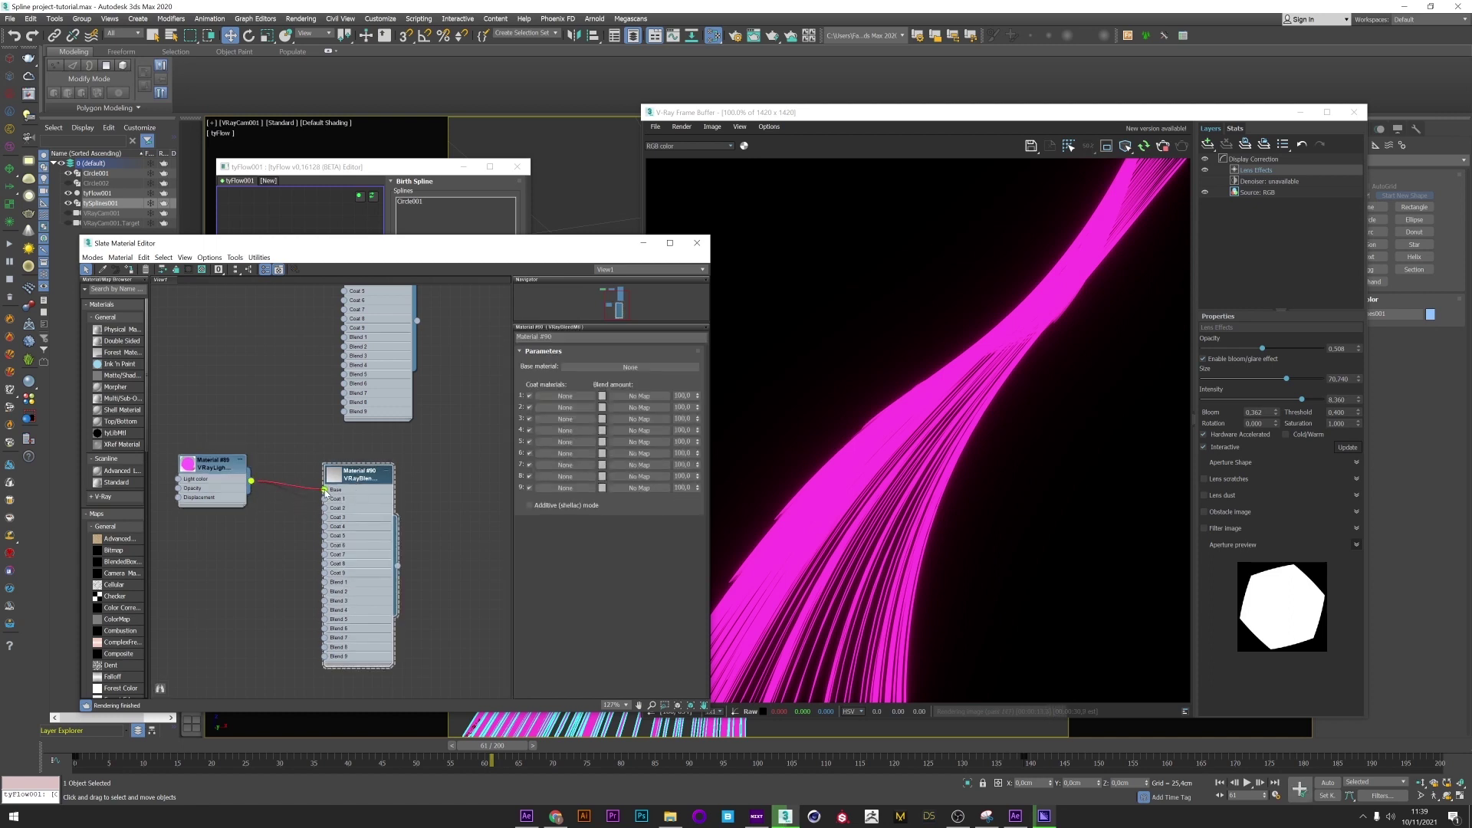
{"action": "left_click_drag", "start_coordinate": [325, 490], "coordinate": [325, 499]}
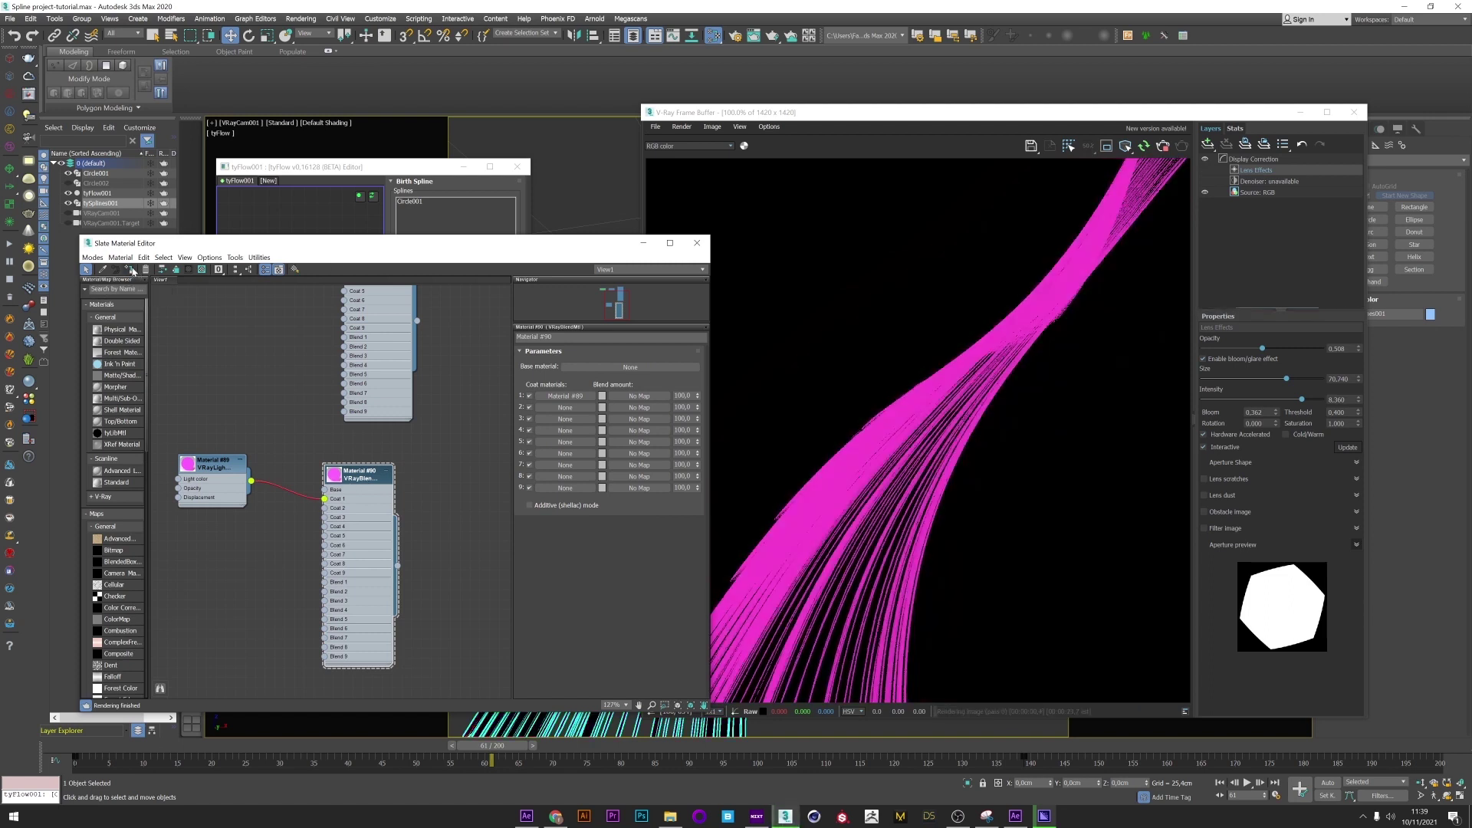
{"action": "left_click", "coordinate": [559, 503]}
{"action": "left_click", "coordinate": [836, 471]}
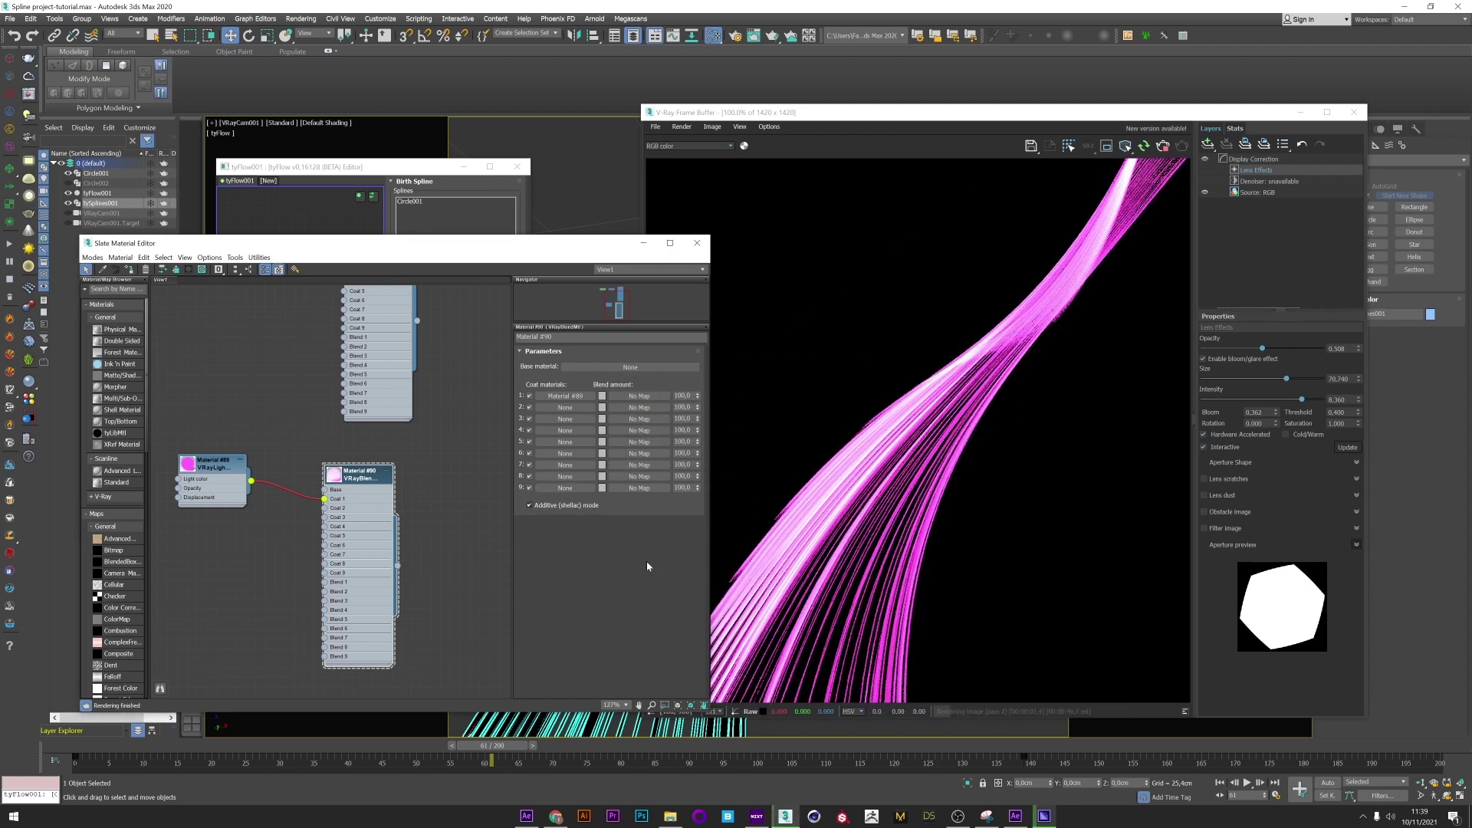
Step: Set the magenta light material's color multiplier to 1 and change its color to purple
{"action": "double_click", "coordinate": [204, 469]}
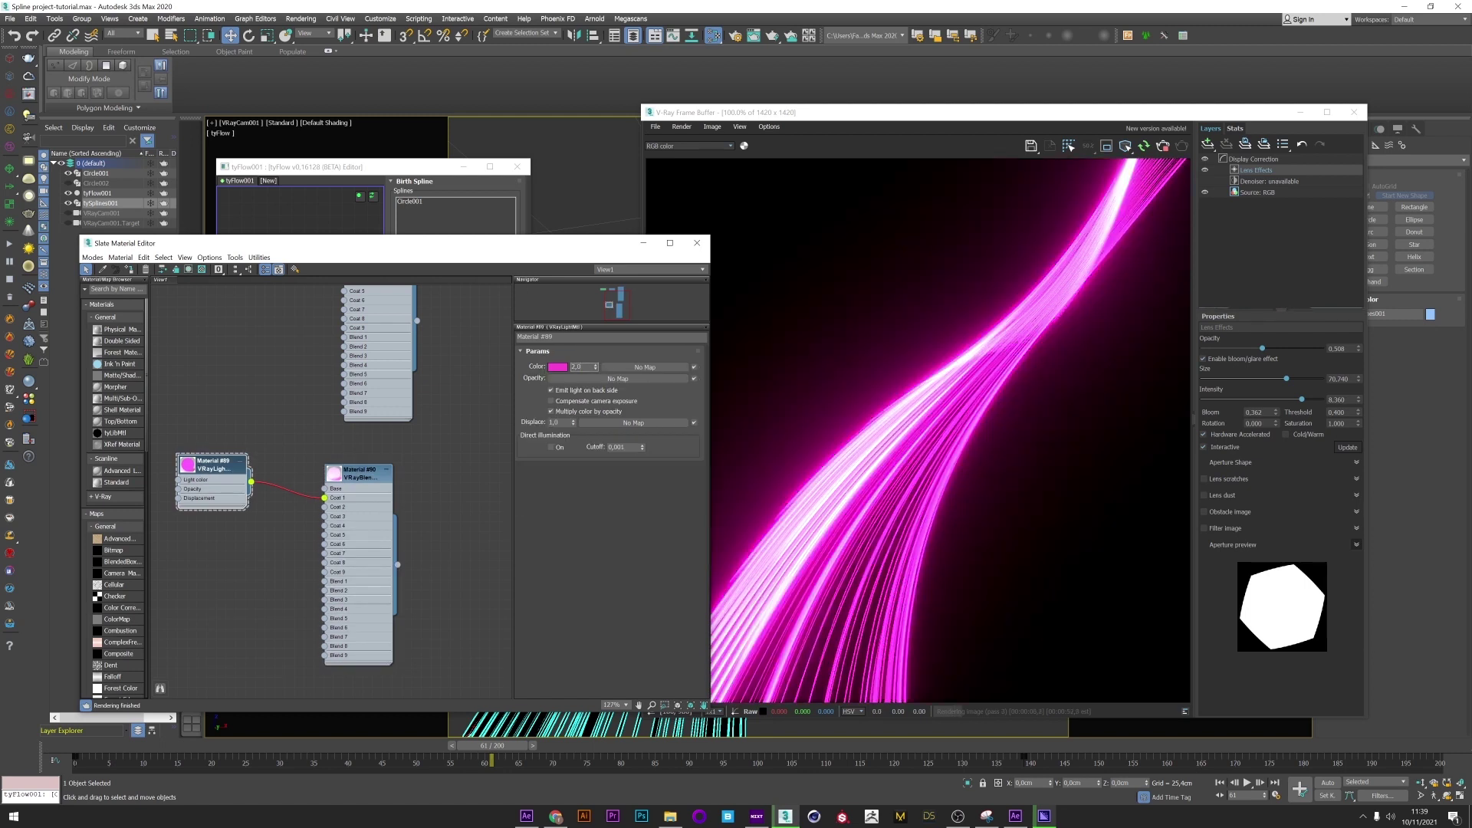
{"action": "type", "text": "1"}
{"action": "key", "text": "Return"}
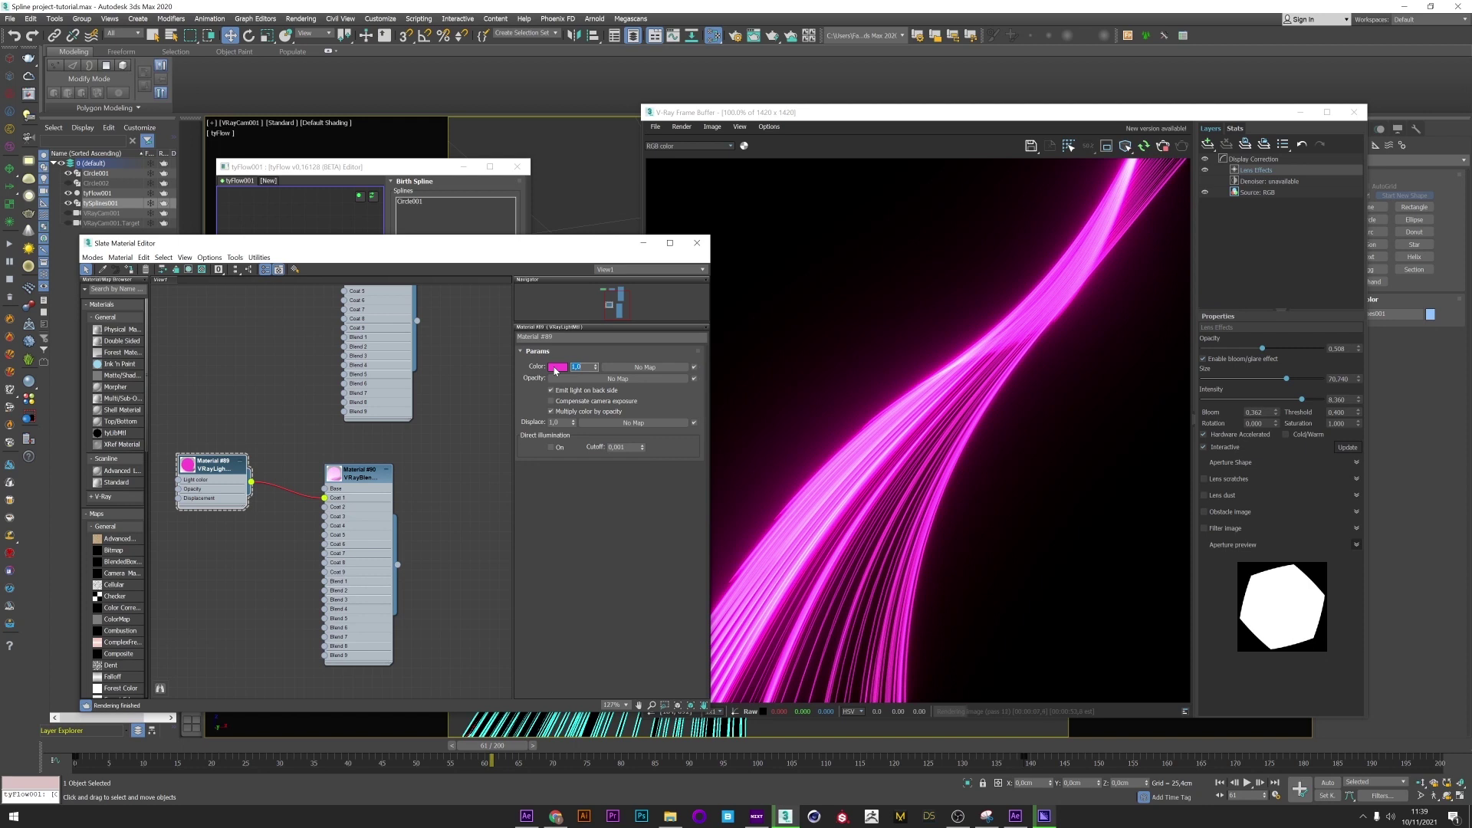
{"action": "left_click", "coordinate": [557, 368]}
{"action": "left_click", "coordinate": [1235, 482]}
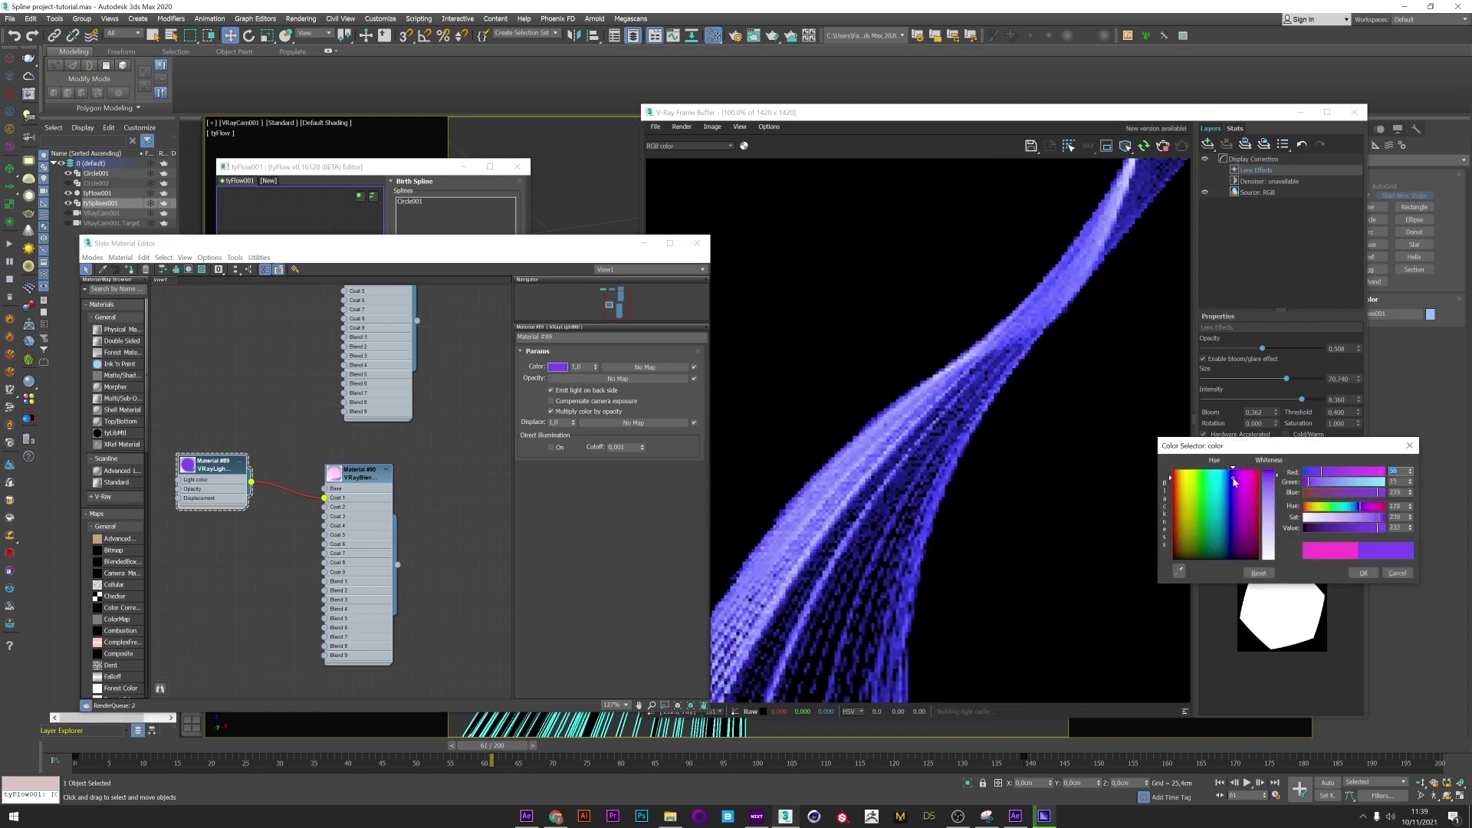
{"action": "left_click", "coordinate": [1363, 573]}
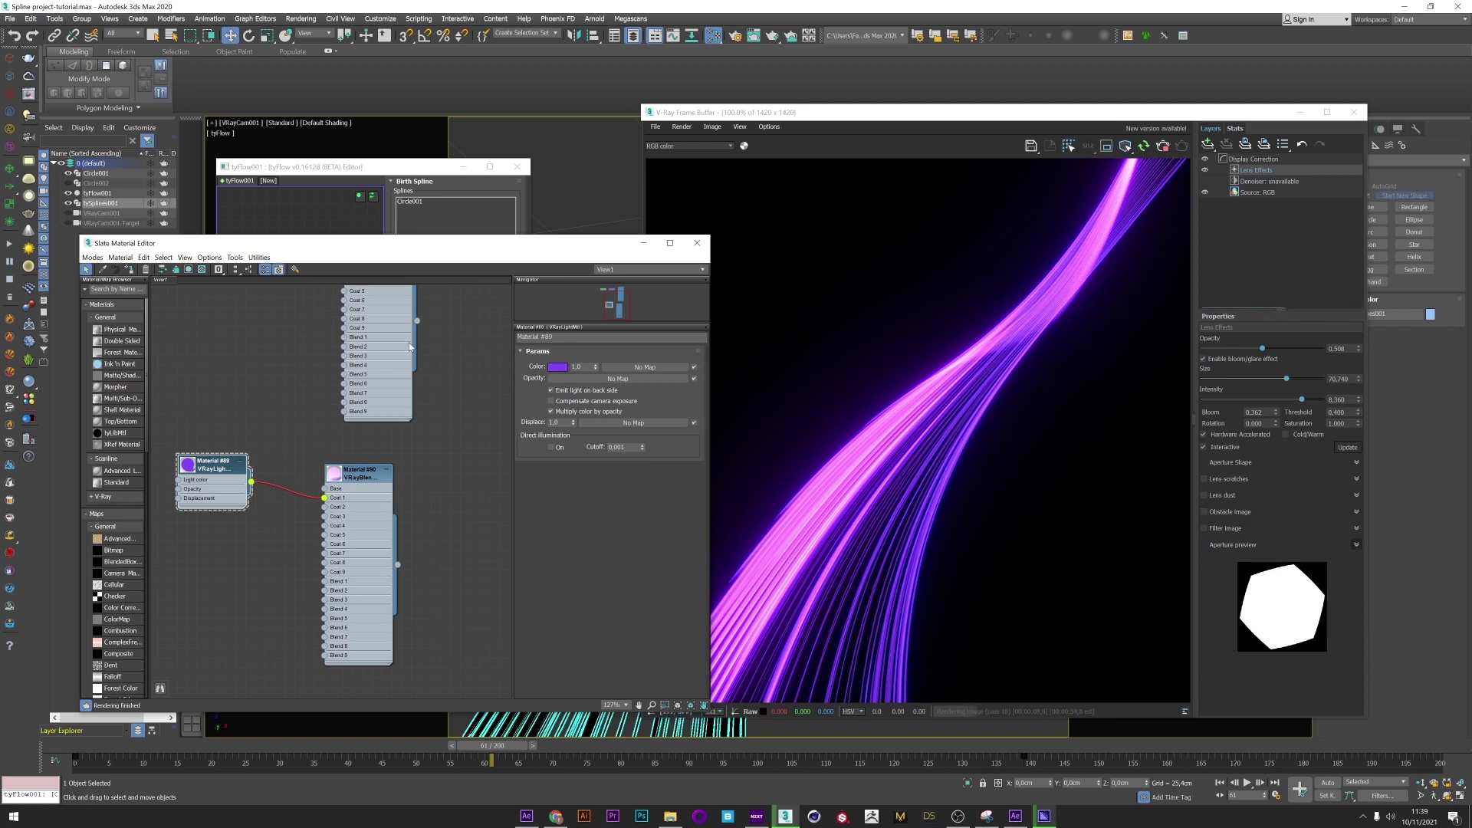
Step: Reassign the original blend material to the splines and open the Gradient Ramp map feeding its light material
{"action": "middle_click_drag", "start_coordinate": [255, 427], "coordinate": [286, 571]}
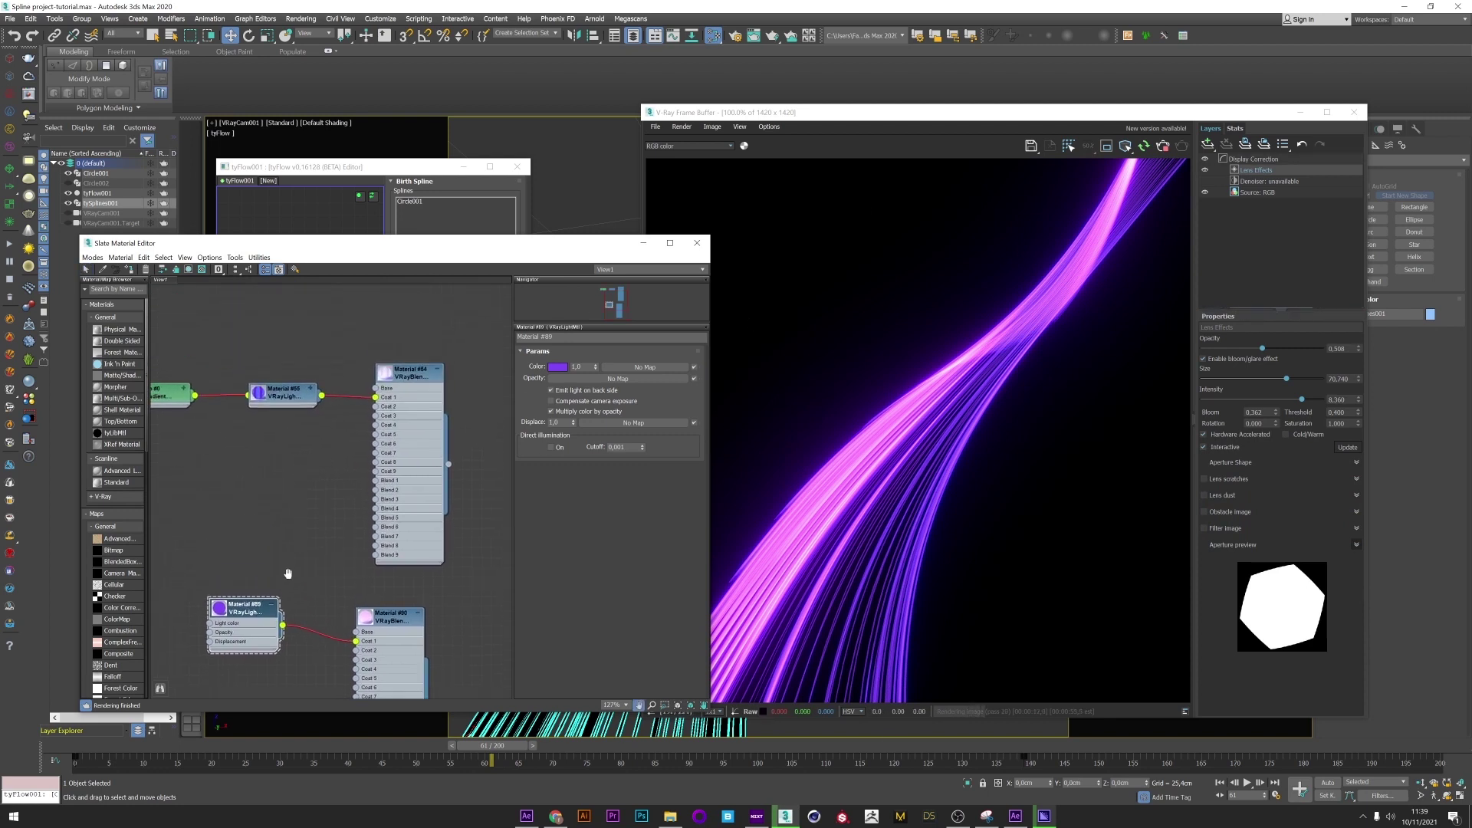
{"action": "left_click", "coordinate": [407, 377]}
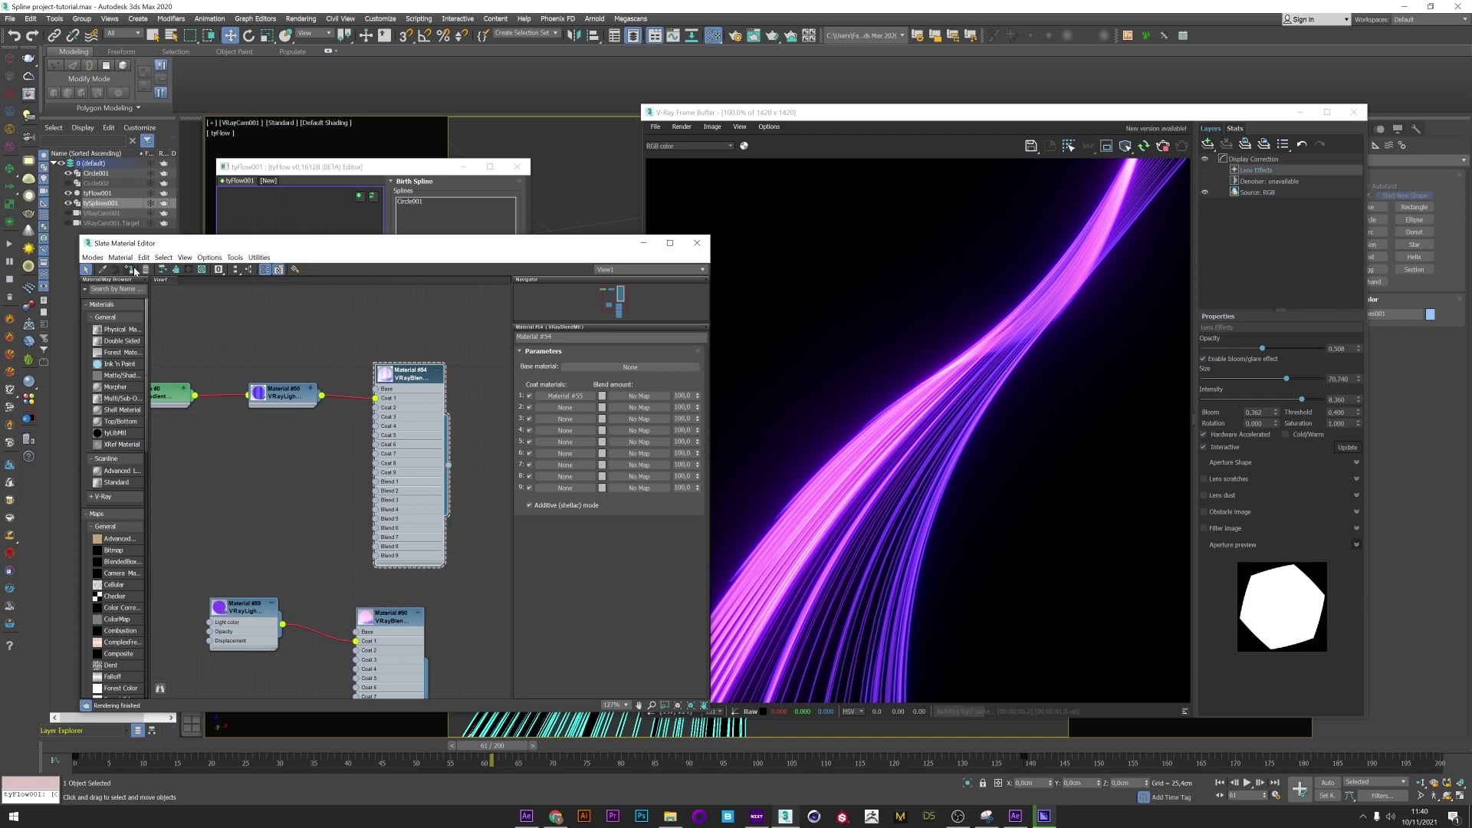
{"action": "left_click", "coordinate": [282, 391]}
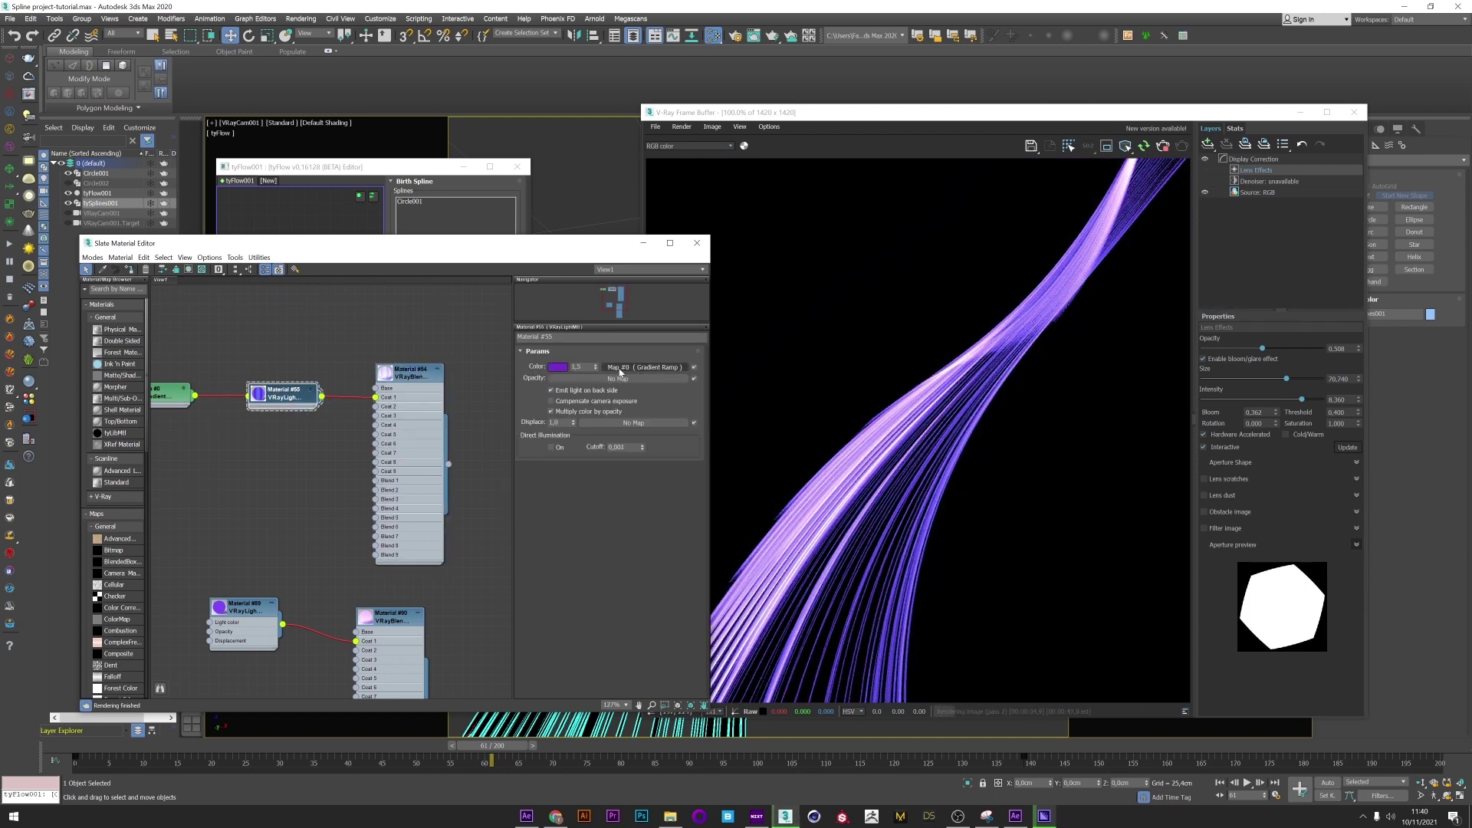
{"action": "middle_click_drag", "start_coordinate": [157, 397], "coordinate": [219, 399]}
{"action": "double_click", "coordinate": [219, 399]}
{"action": "double_click", "coordinate": [220, 399]}
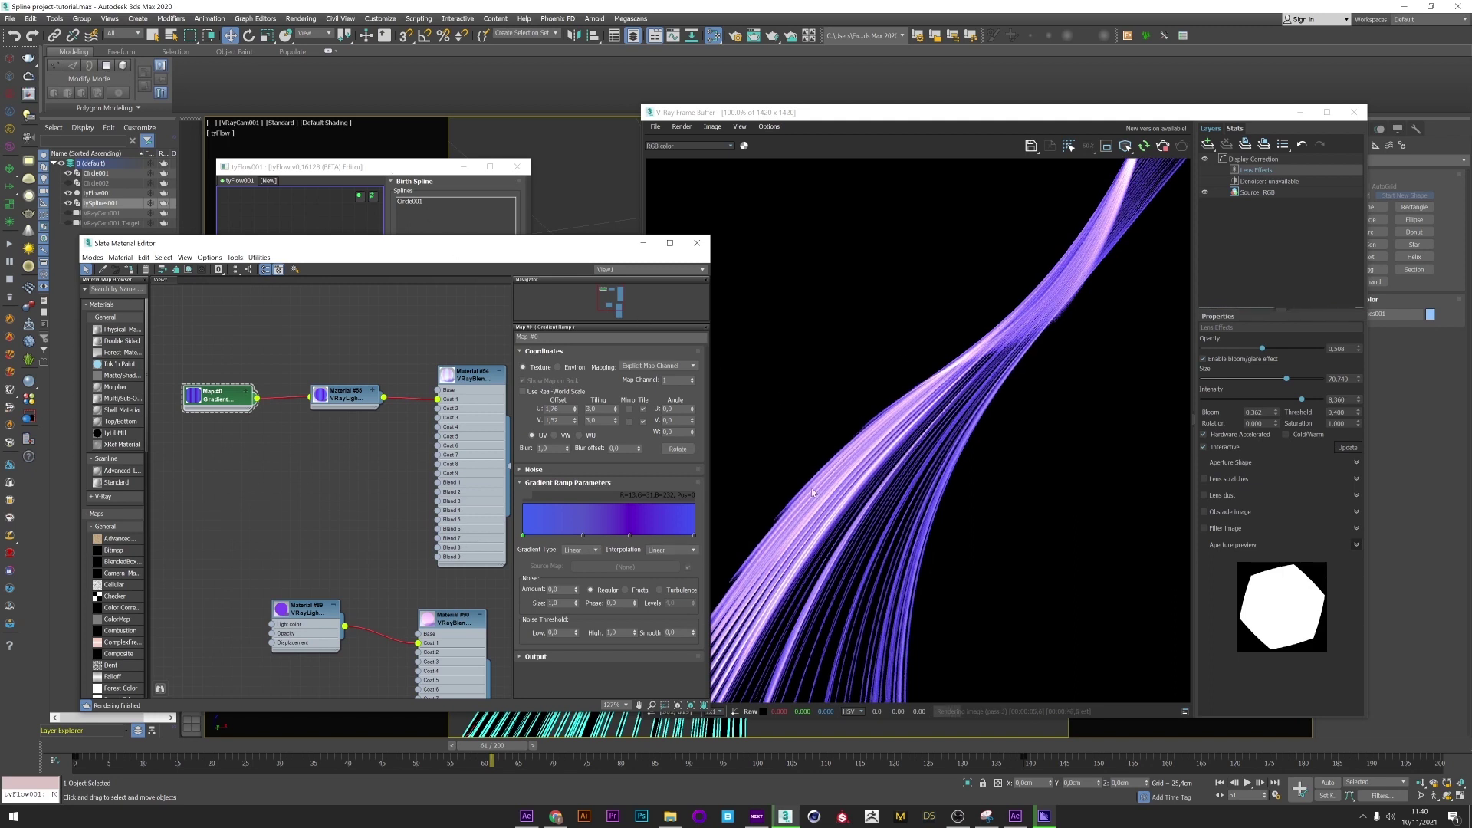
Step: Stop the interactive render, enable the Custom Properties operator in the flow event, and show its Custom Float settings
{"action": "left_click", "coordinate": [381, 174]}
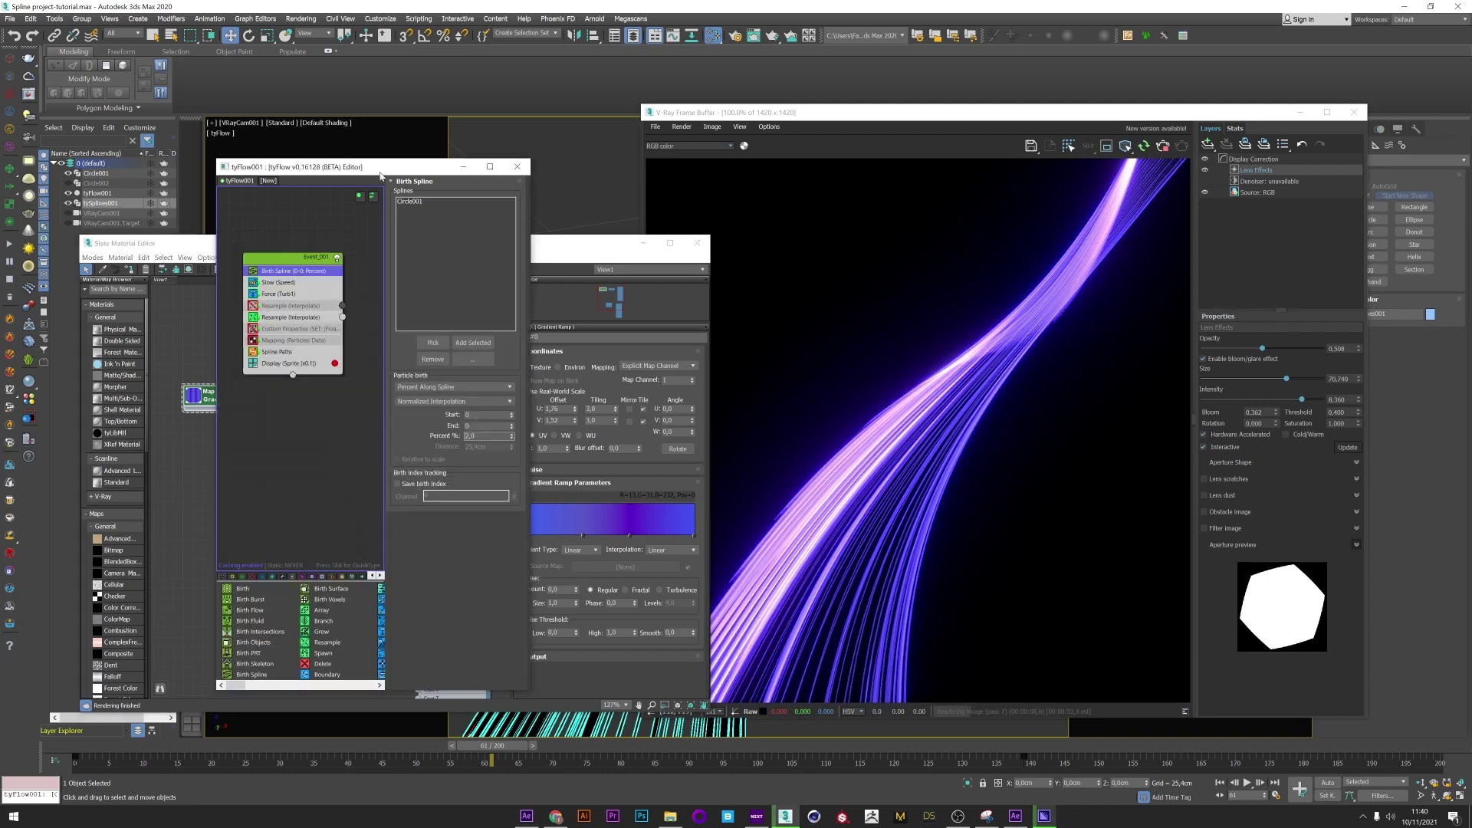
{"action": "left_click", "coordinate": [1165, 147]}
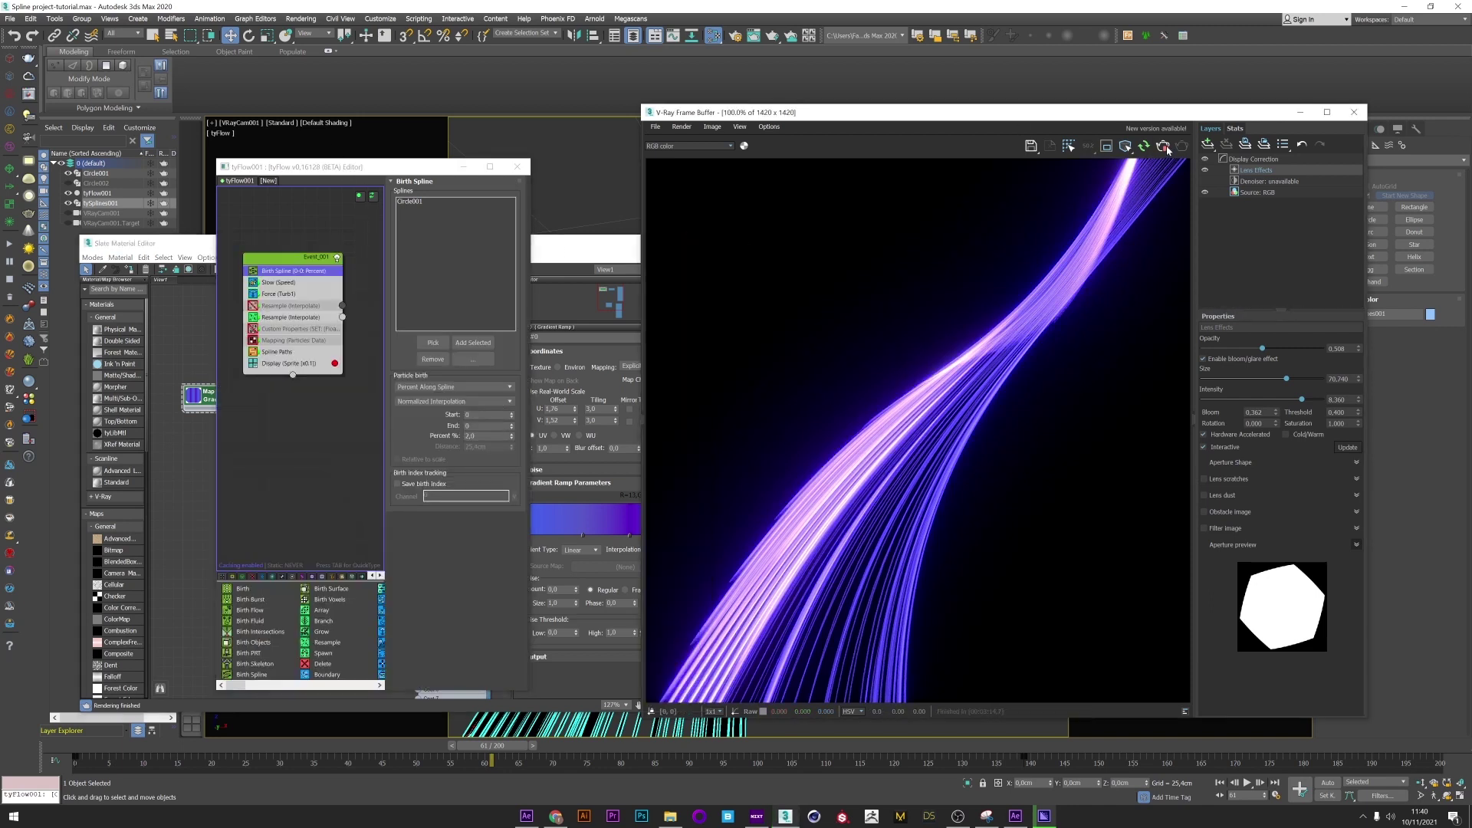
{"action": "left_click", "coordinate": [278, 319]}
{"action": "left_click", "coordinate": [291, 330]}
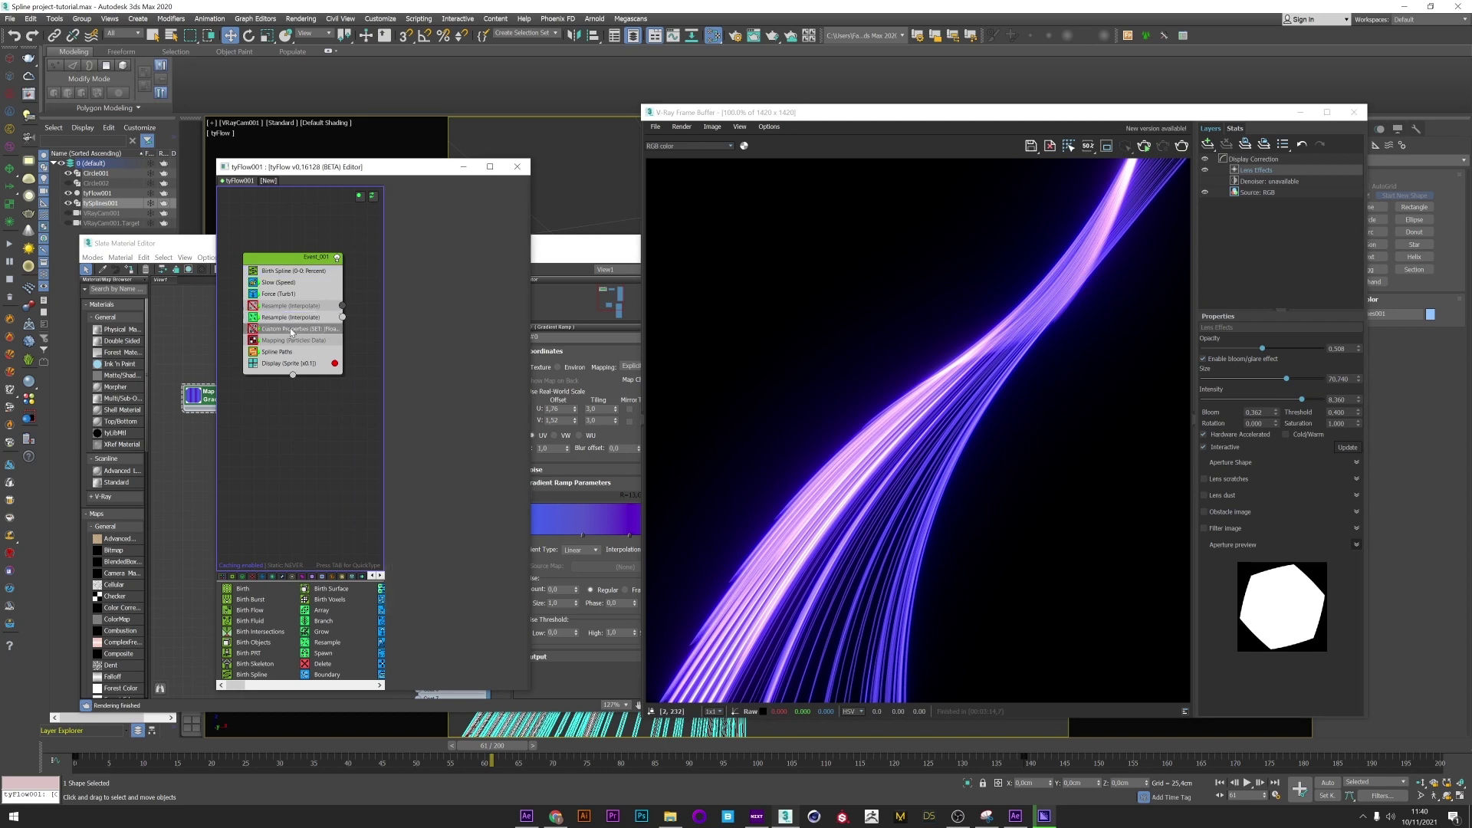
{"action": "left_click", "coordinate": [268, 331]}
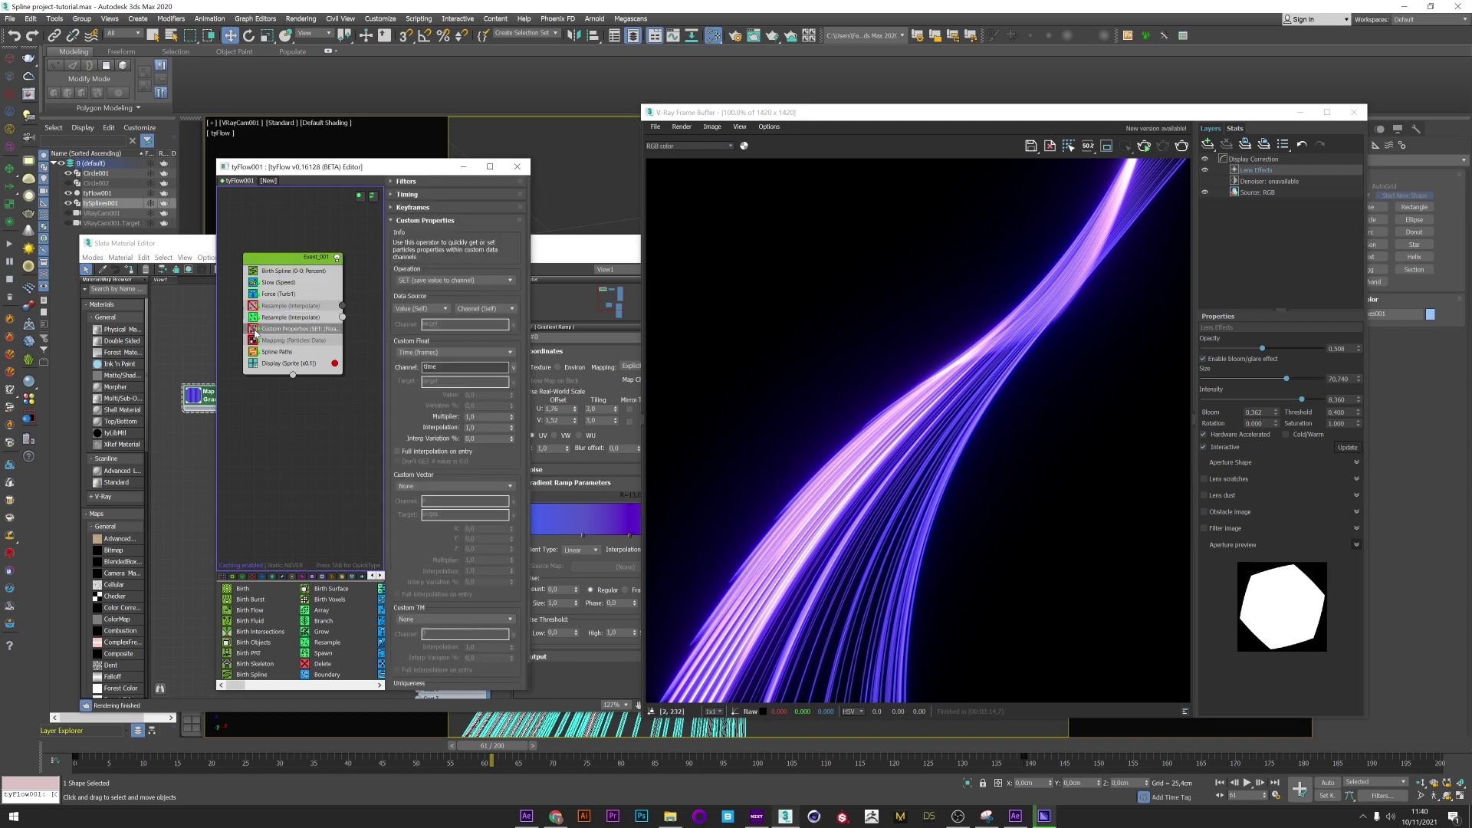
{"action": "left_click", "coordinate": [269, 331]}
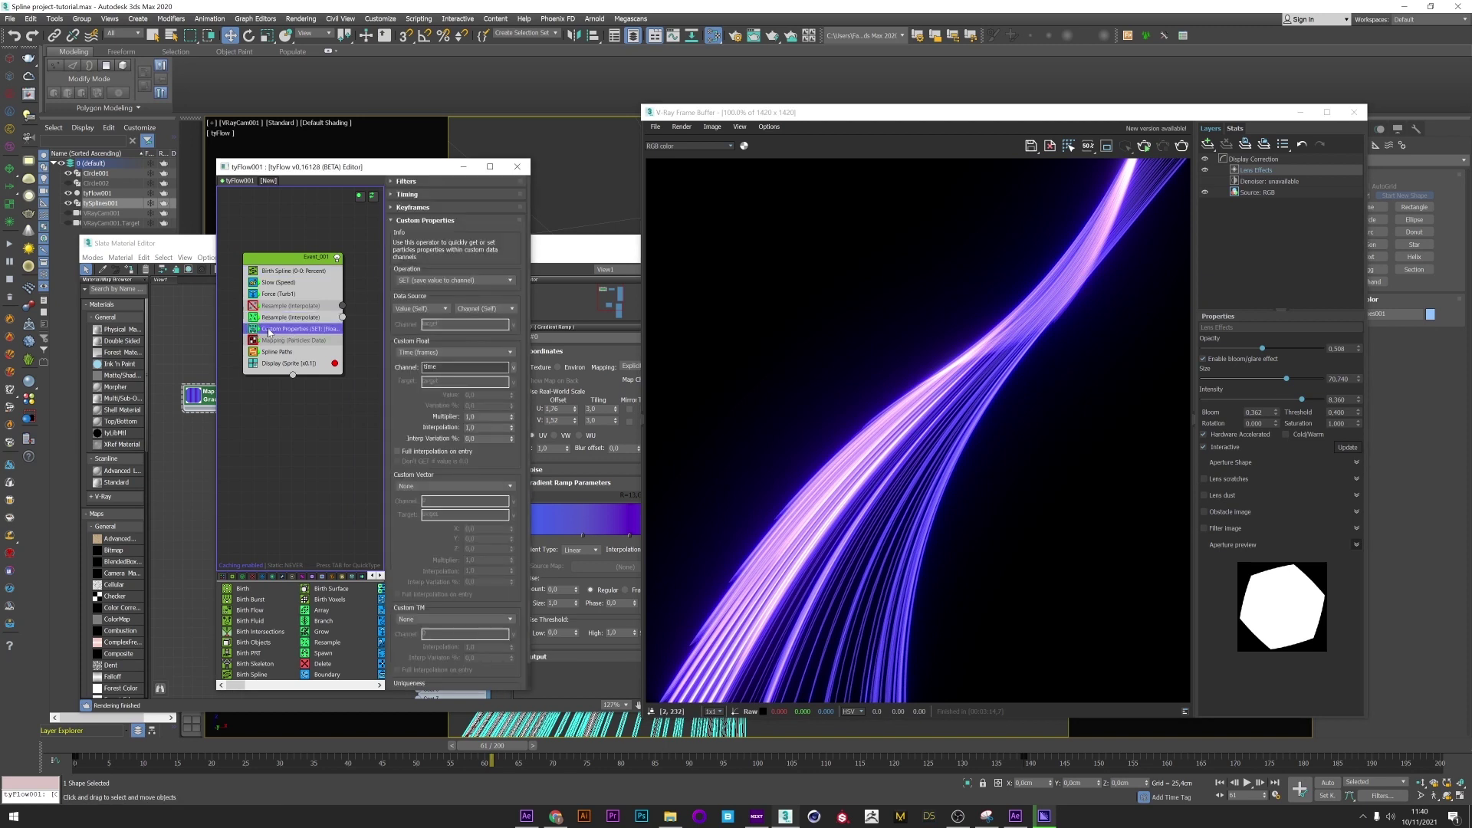
{"action": "left_click", "coordinate": [407, 195]}
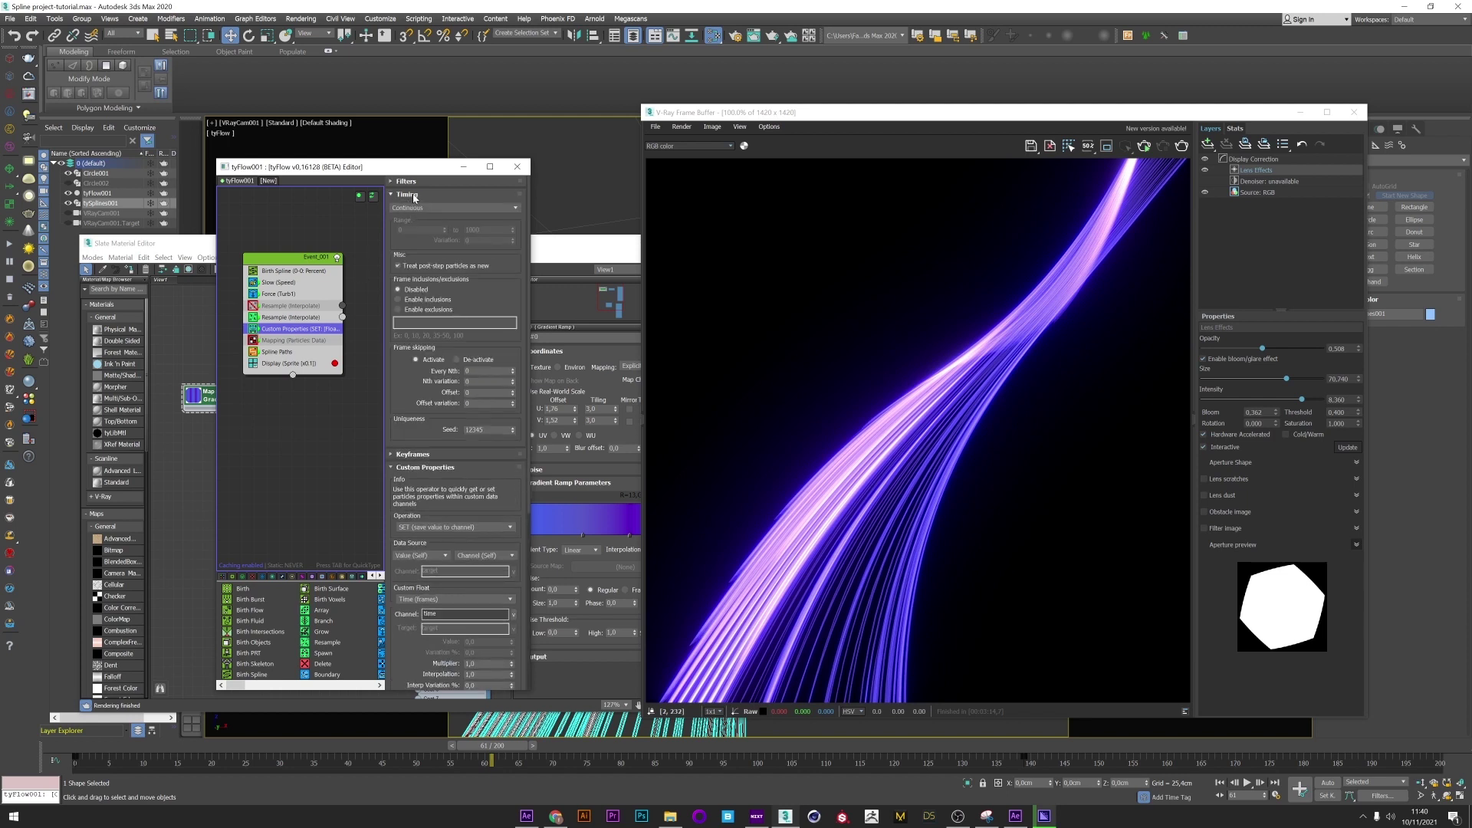
{"action": "left_click", "coordinate": [407, 194]}
{"action": "left_click_drag", "start_coordinate": [402, 414], "coordinate": [406, 389]}
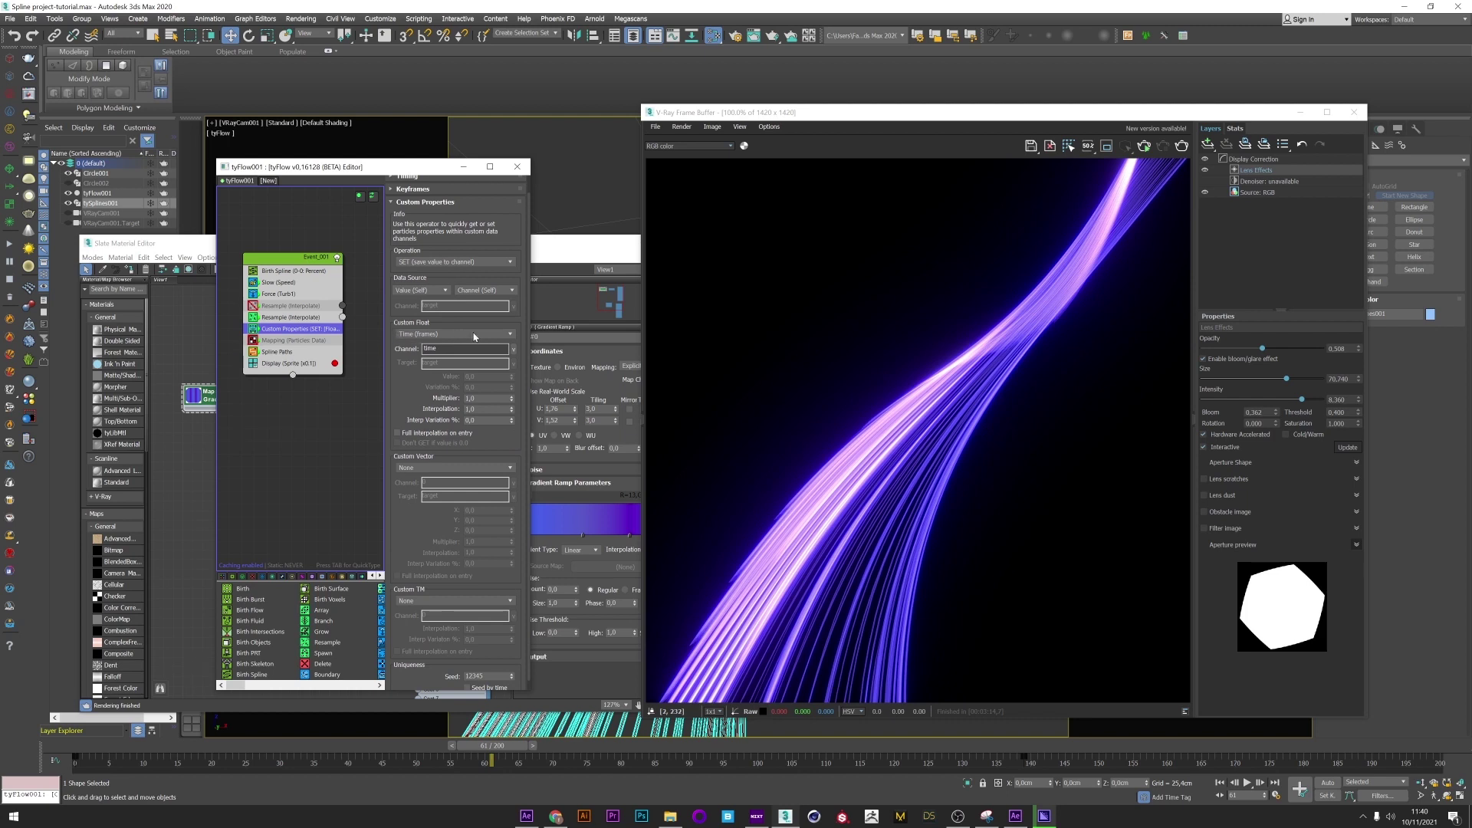
Step: Check the Custom Float's time channel, enable the Mapping operator in the flow event, and show its Mapping From Data settings
{"action": "double_click", "coordinate": [432, 348]}
{"action": "scroll", "coordinate": [432, 348], "scroll_direction": "down", "scroll_amount": 1}
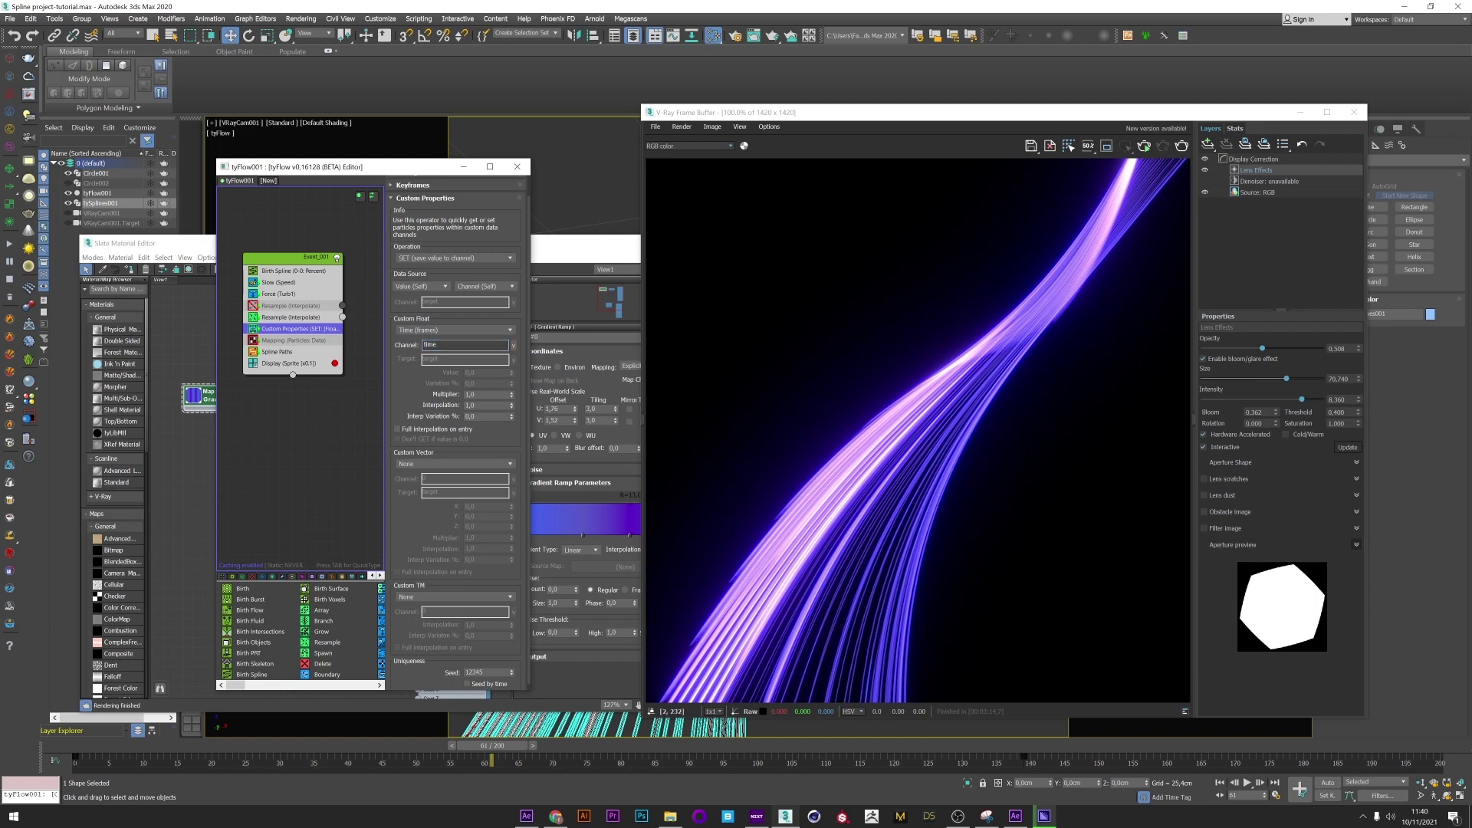
{"action": "left_click", "coordinate": [288, 342]}
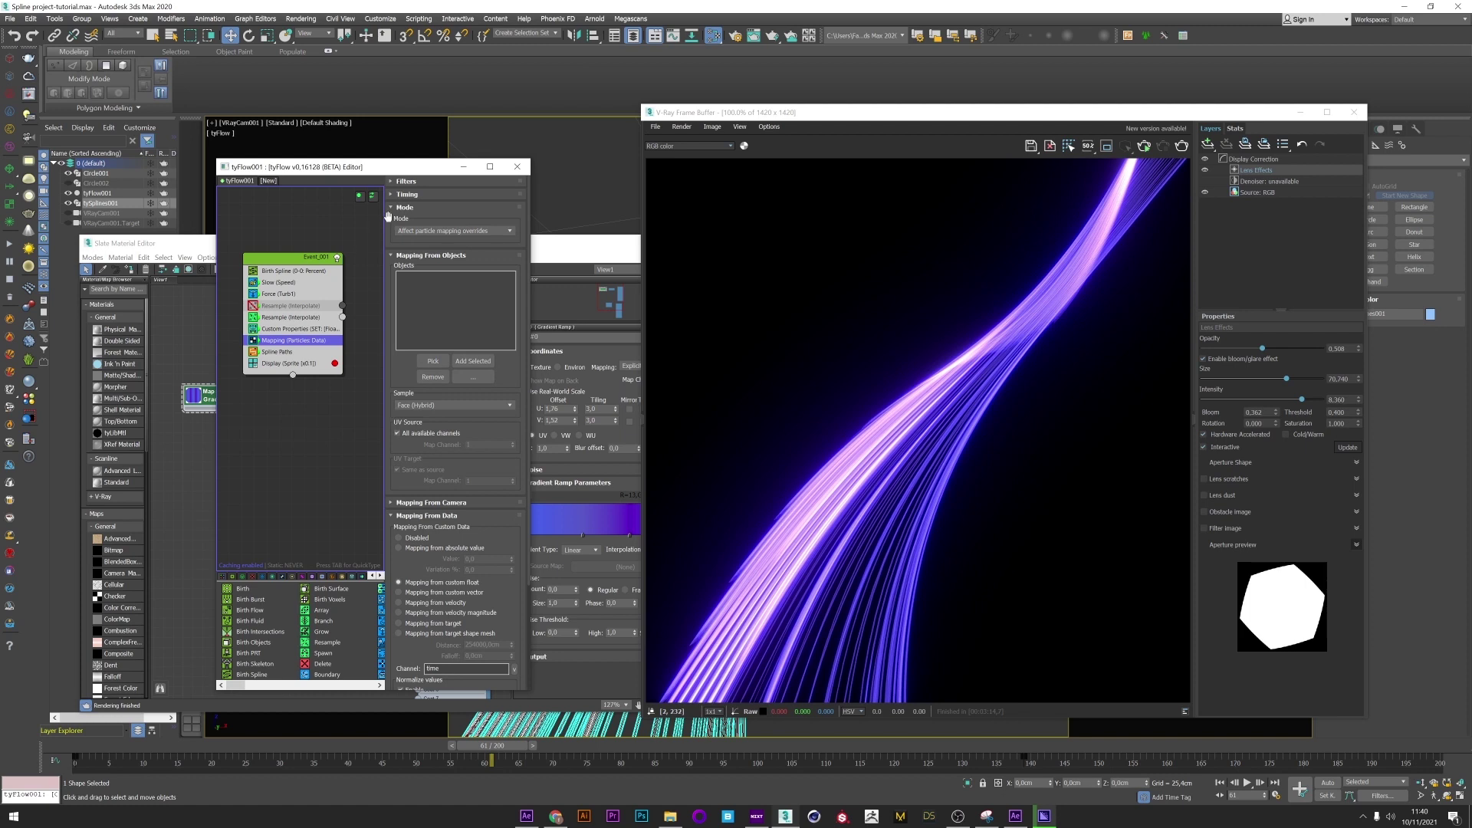
{"action": "left_click", "coordinate": [419, 194]}
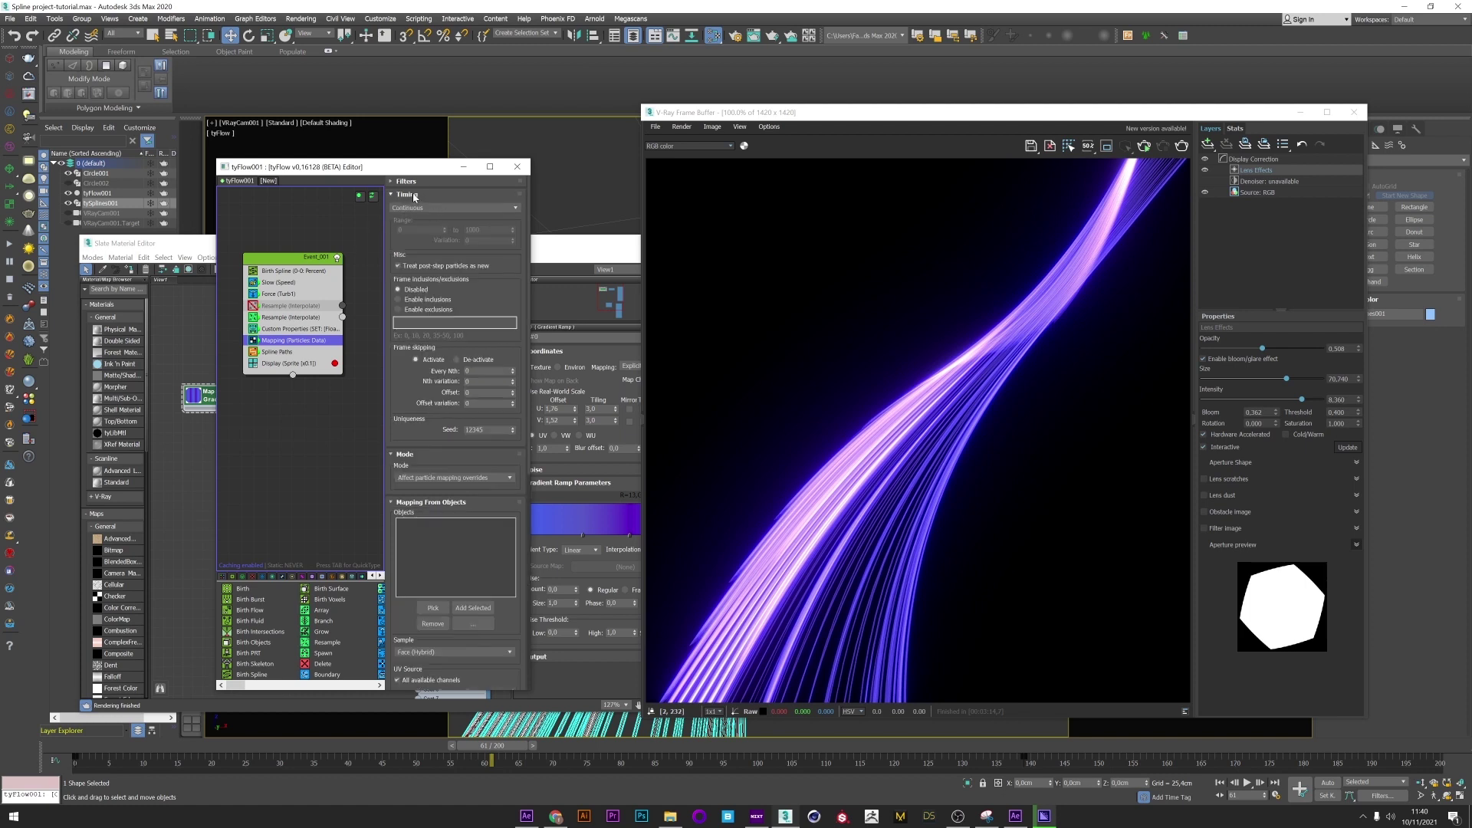
{"action": "left_click", "coordinate": [414, 196]}
{"action": "left_click_drag", "start_coordinate": [426, 458], "coordinate": [423, 276]}
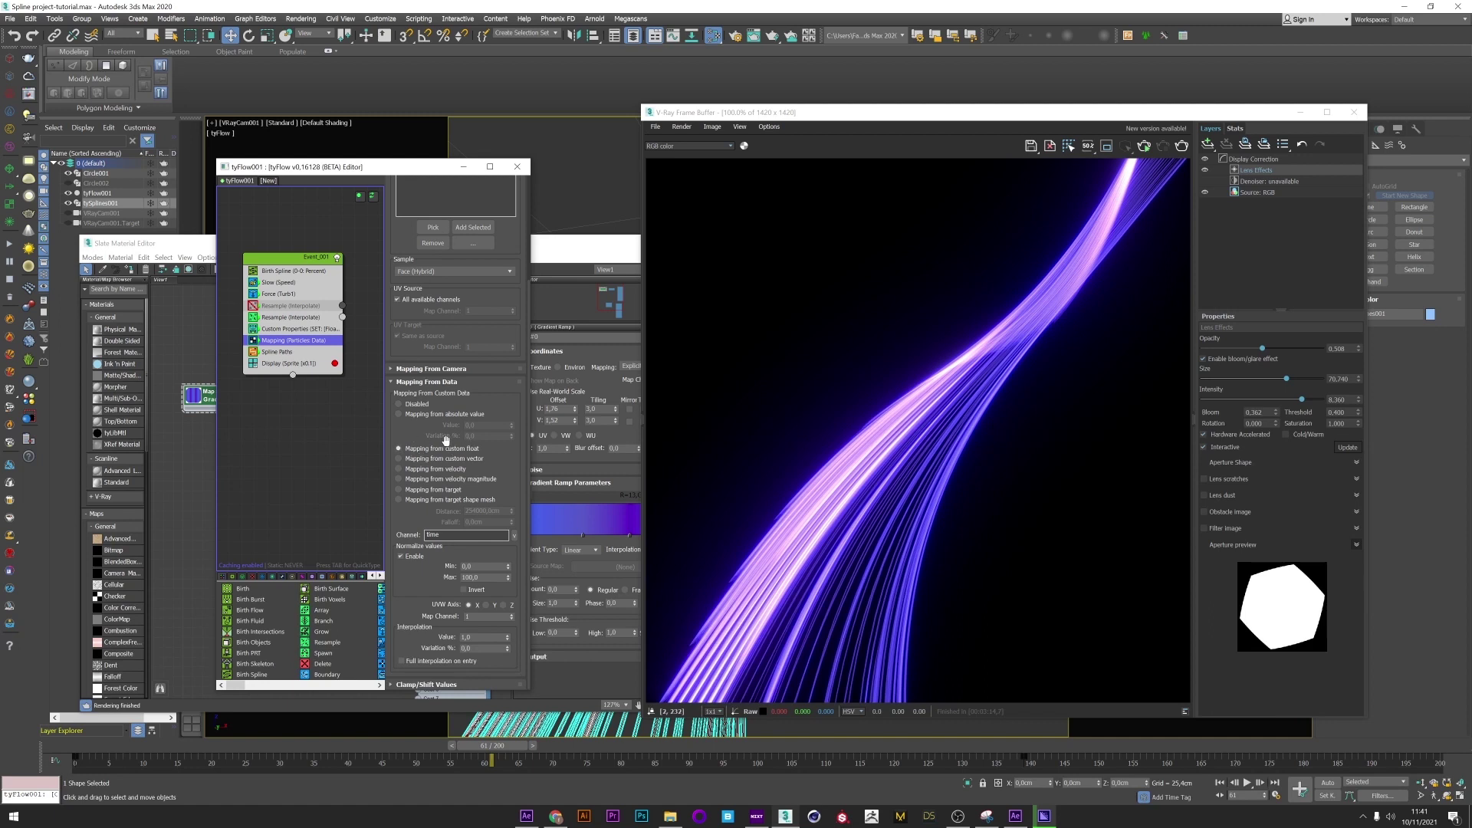
Step: Choose the time channel for the Mapping operator's custom float data and start the interactive render
{"action": "left_click", "coordinate": [513, 536]}
{"action": "left_click", "coordinate": [549, 570]}
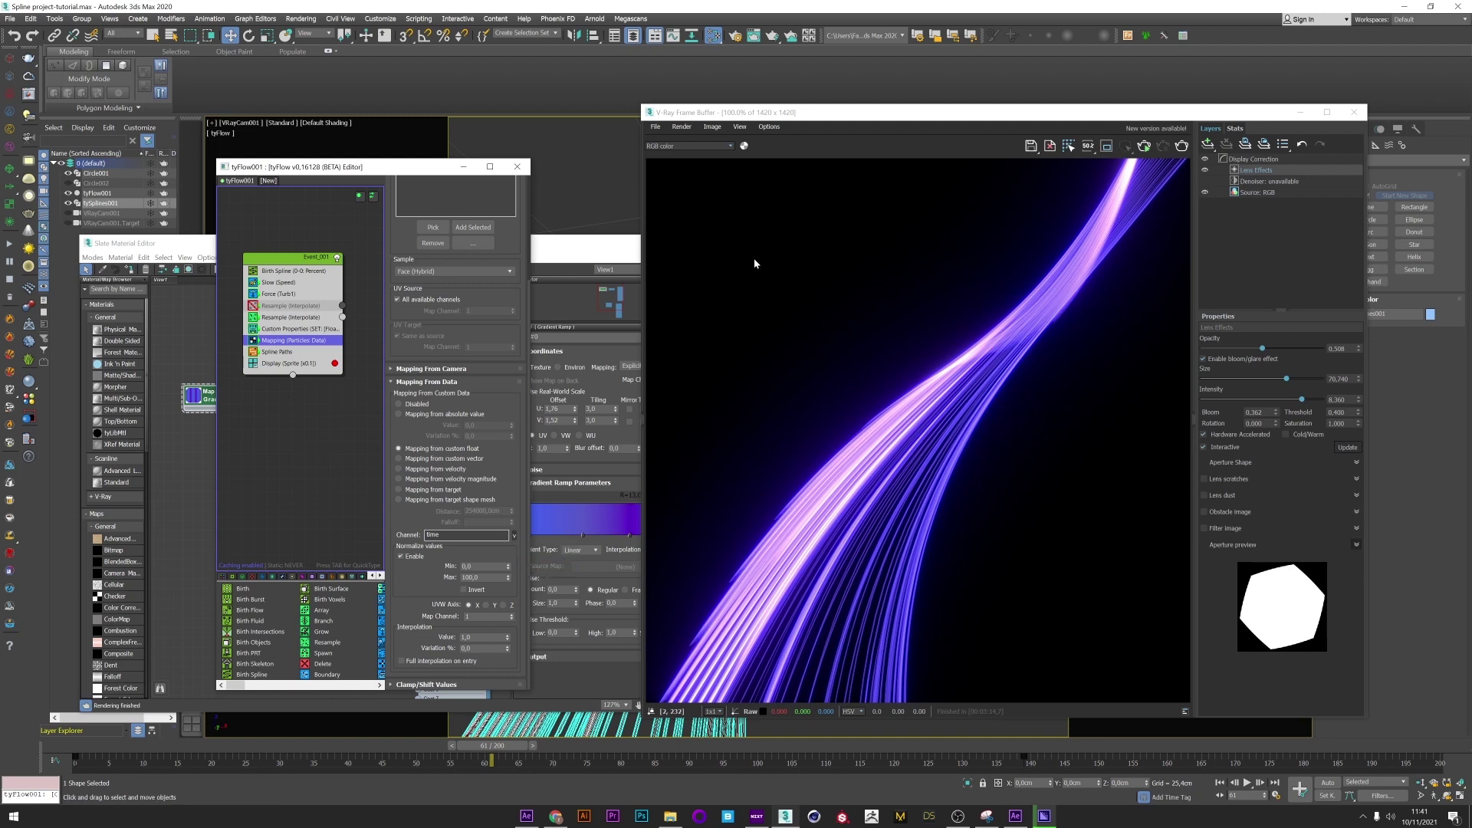
{"action": "left_click", "coordinate": [1146, 149]}
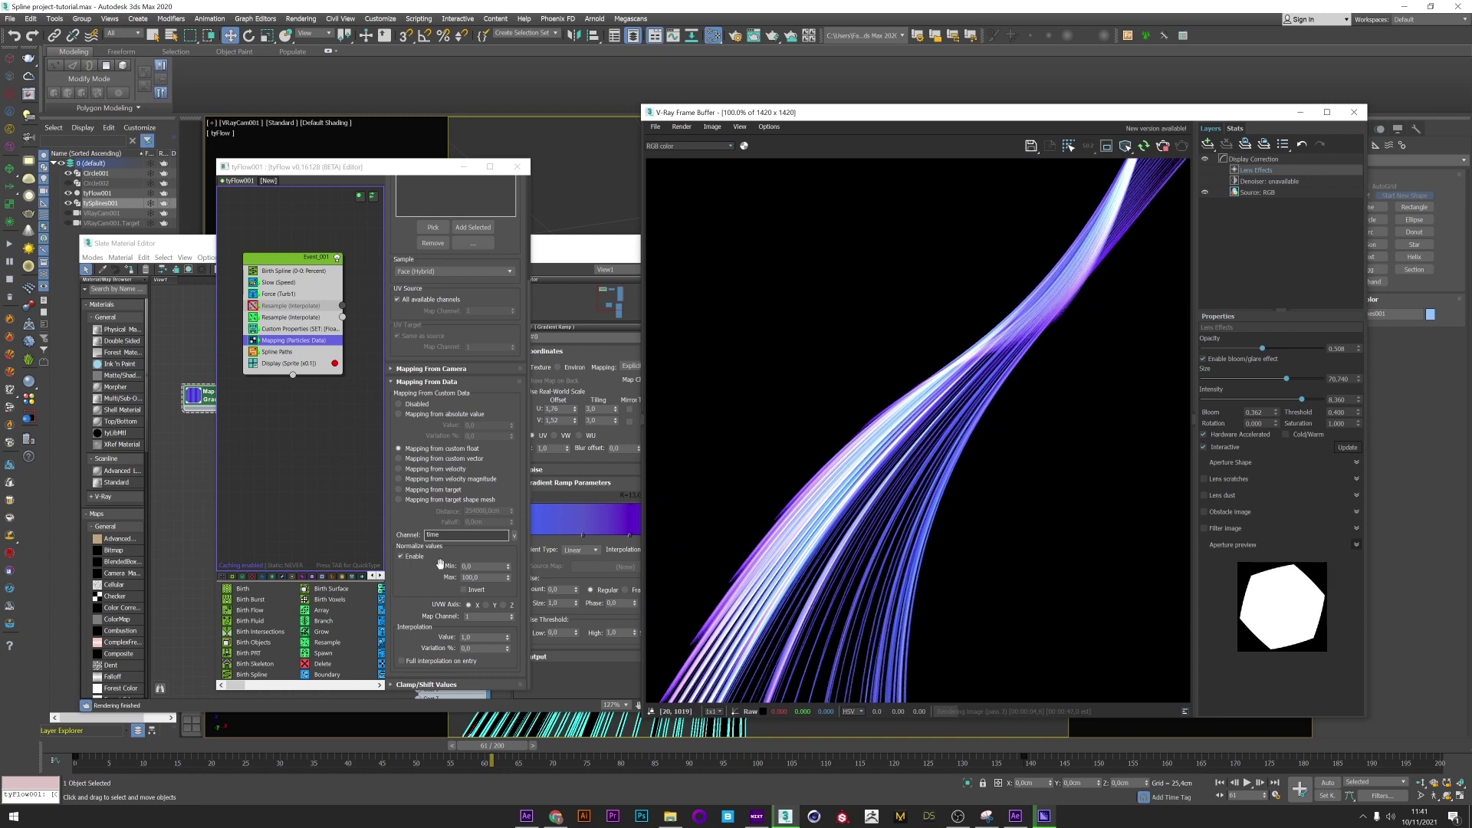
Step: Try a normalized maximum of 50 in the Mapping operator and settle on 80
{"action": "double_click", "coordinate": [484, 576]}
{"action": "type", "text": "50"}
{"action": "key", "text": "Return"}
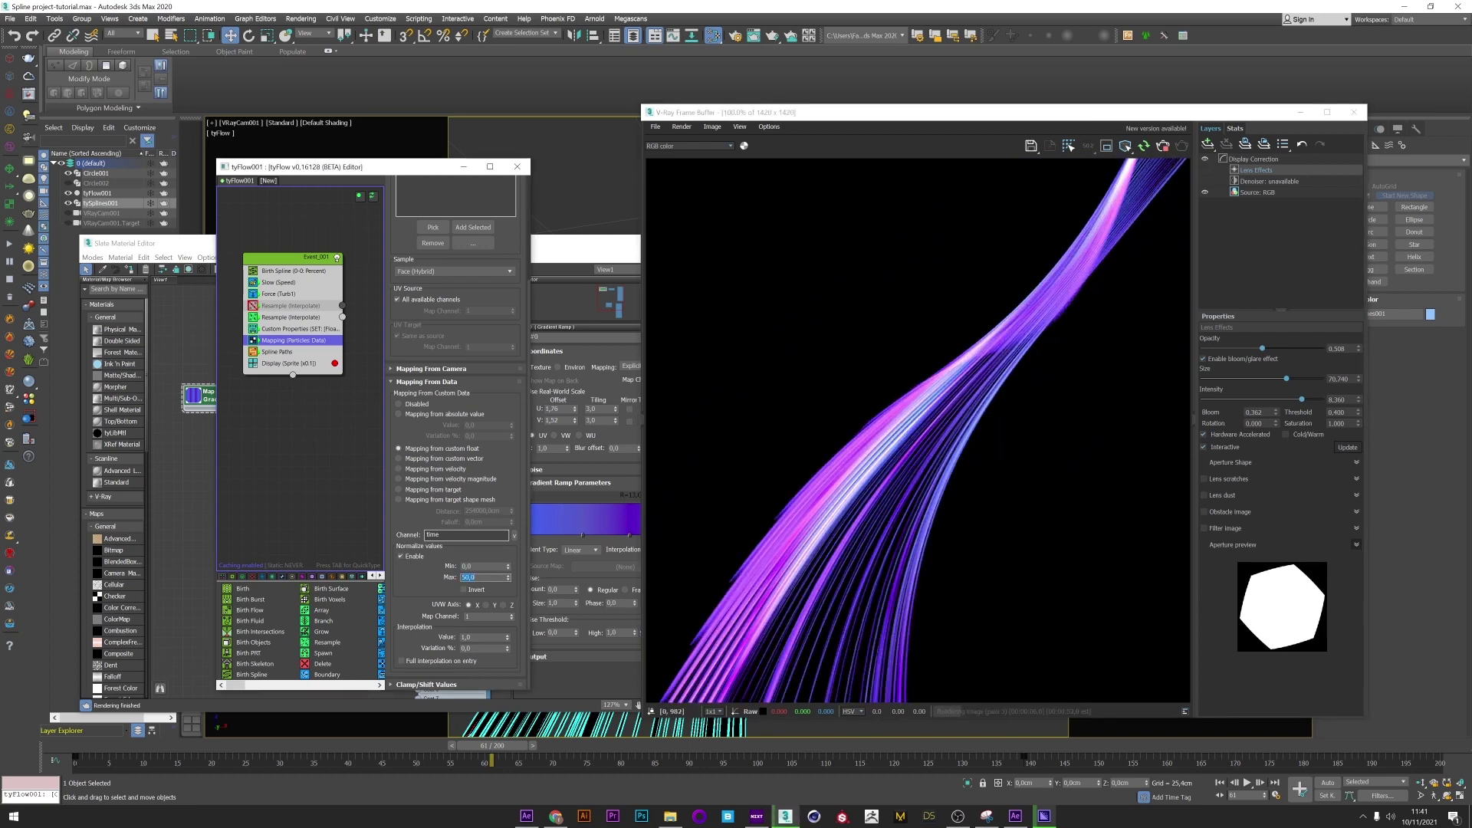
{"action": "type", "text": "80"}
{"action": "key", "text": "Return"}
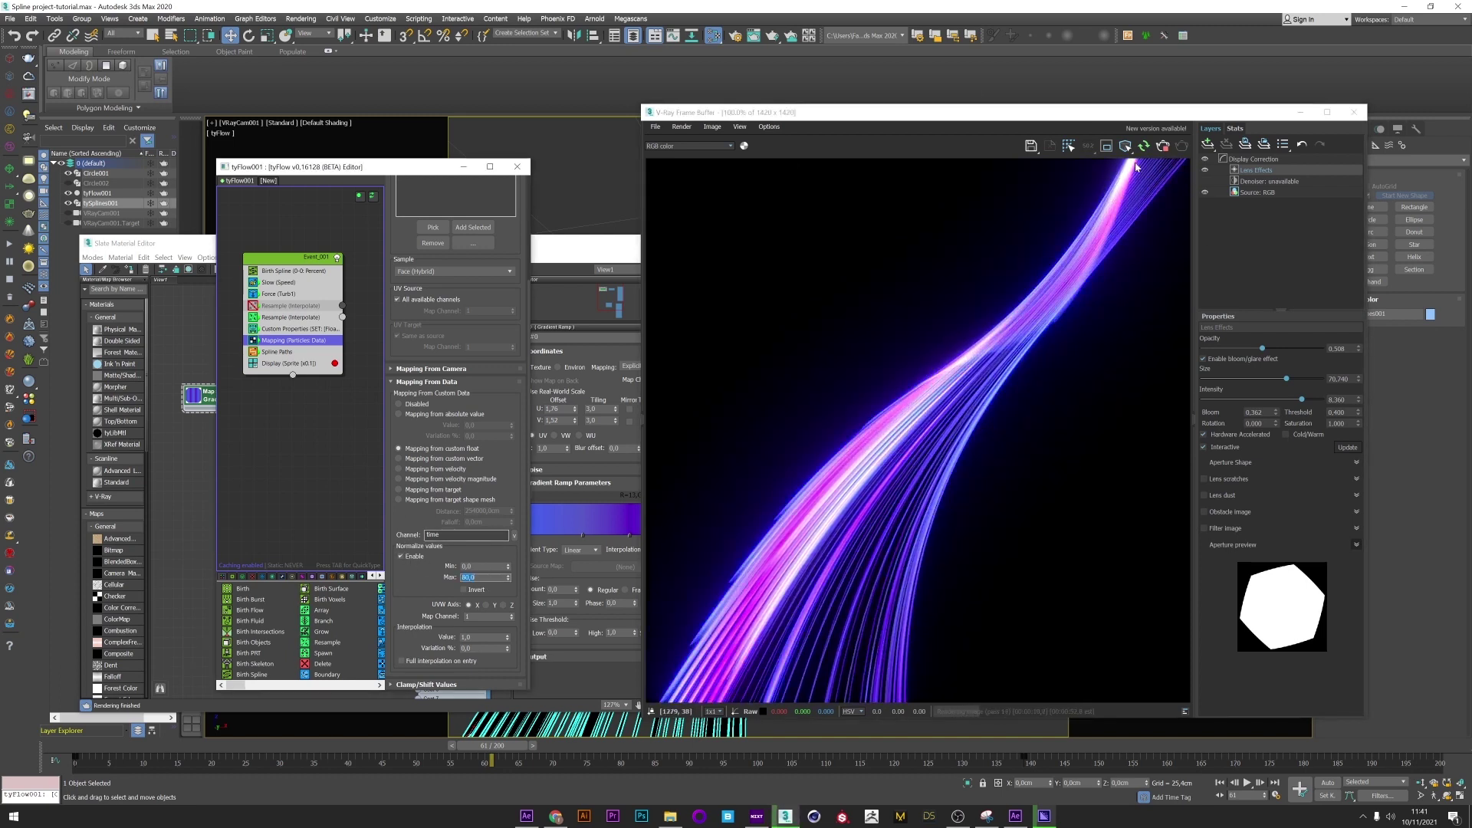
Step: Change the Custom Properties operator's Custom Float source to Position Magnitude
{"action": "left_click", "coordinate": [283, 330]}
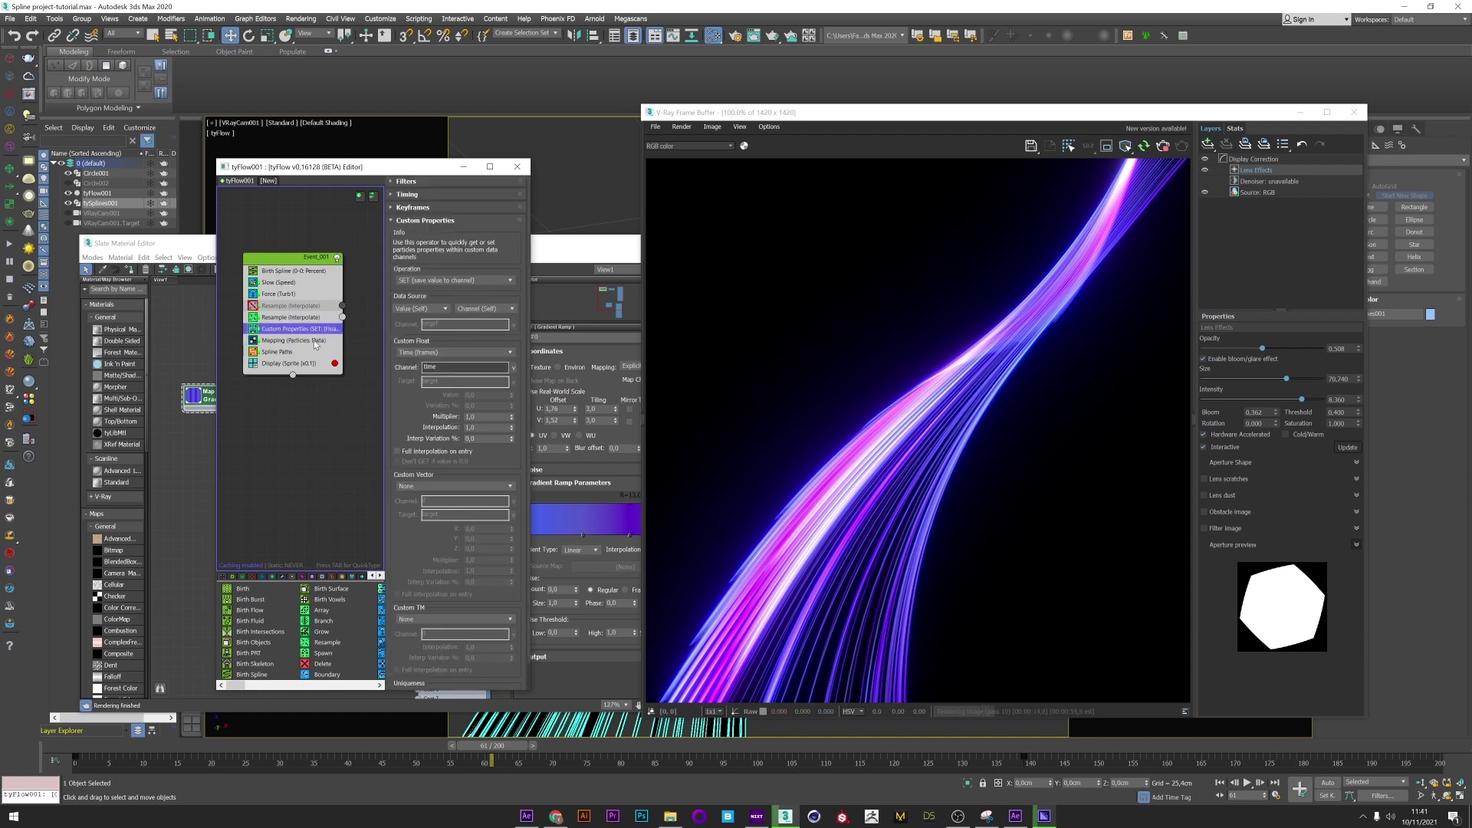
{"action": "left_click", "coordinate": [425, 351]}
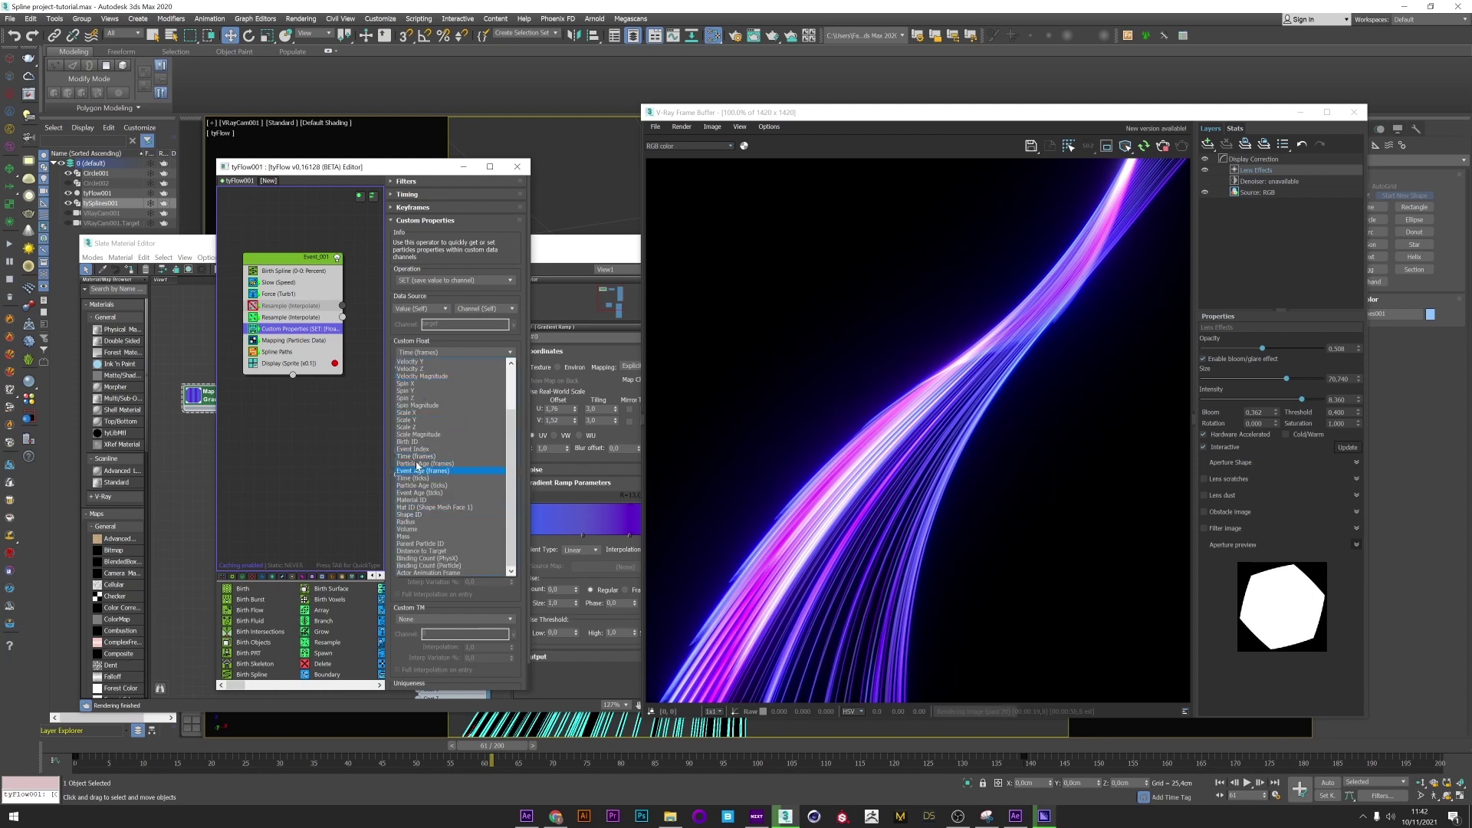
{"action": "scroll", "coordinate": [432, 396], "scroll_direction": "up", "scroll_amount": 3}
{"action": "left_click", "coordinate": [422, 376]}
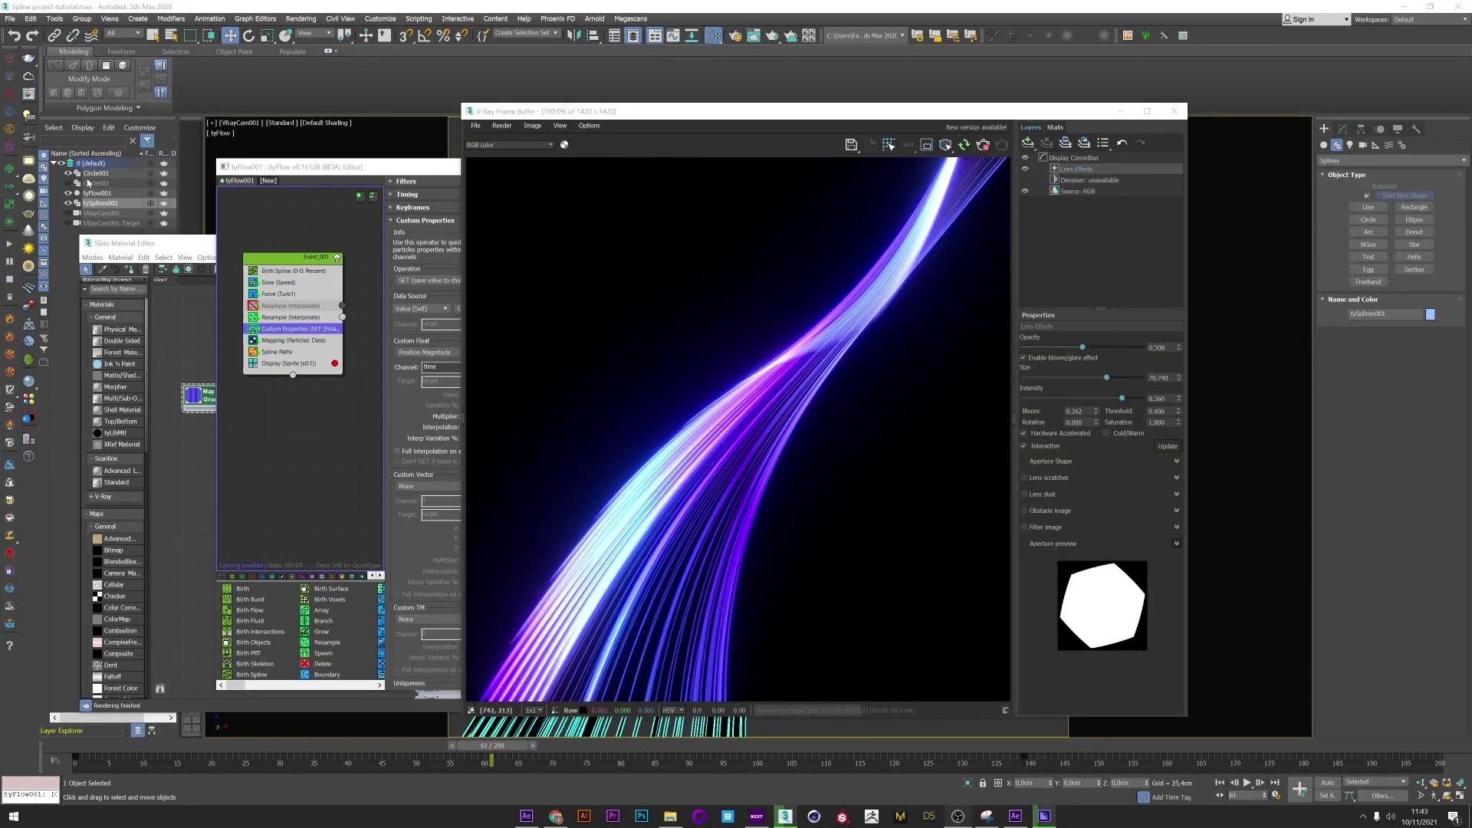
Step: Try the Linear taper in the splines' tySplineMesher modifier, and switch the taper back to Curve
{"action": "left_click", "coordinate": [101, 204]}
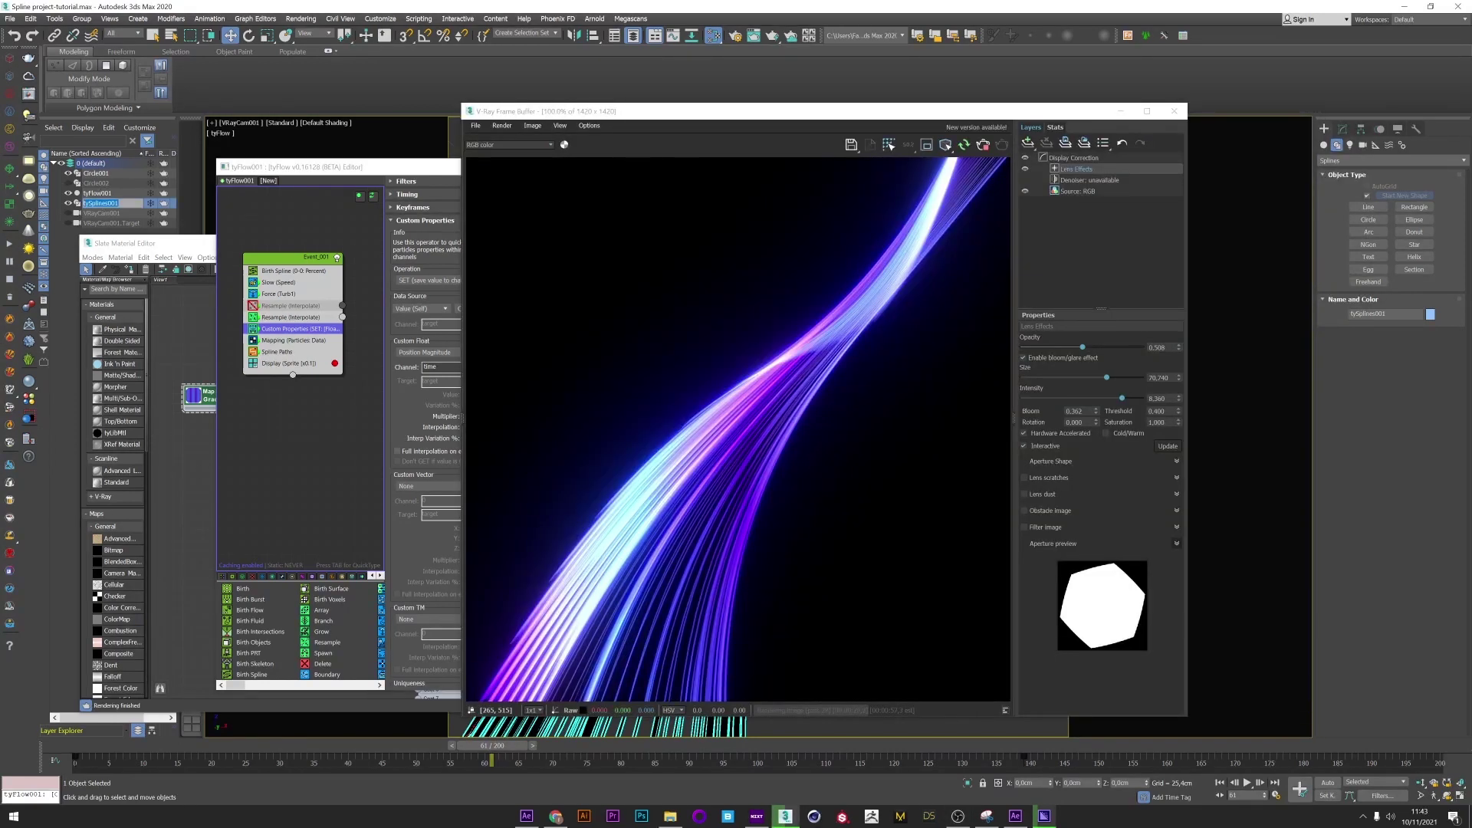
{"action": "left_click", "coordinate": [1342, 129]}
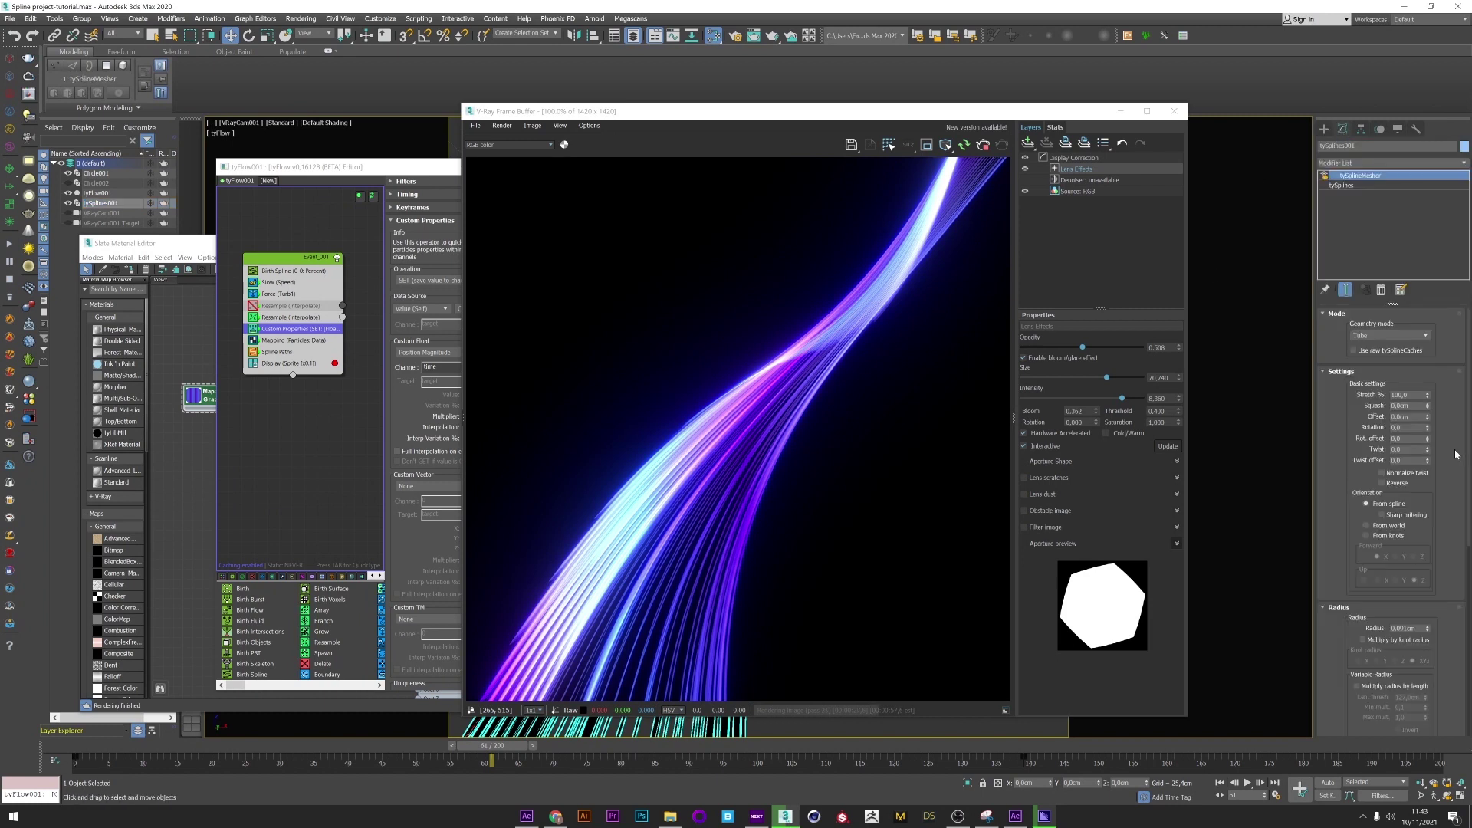
{"action": "left_click_drag", "start_coordinate": [1466, 458], "coordinate": [1461, 631]}
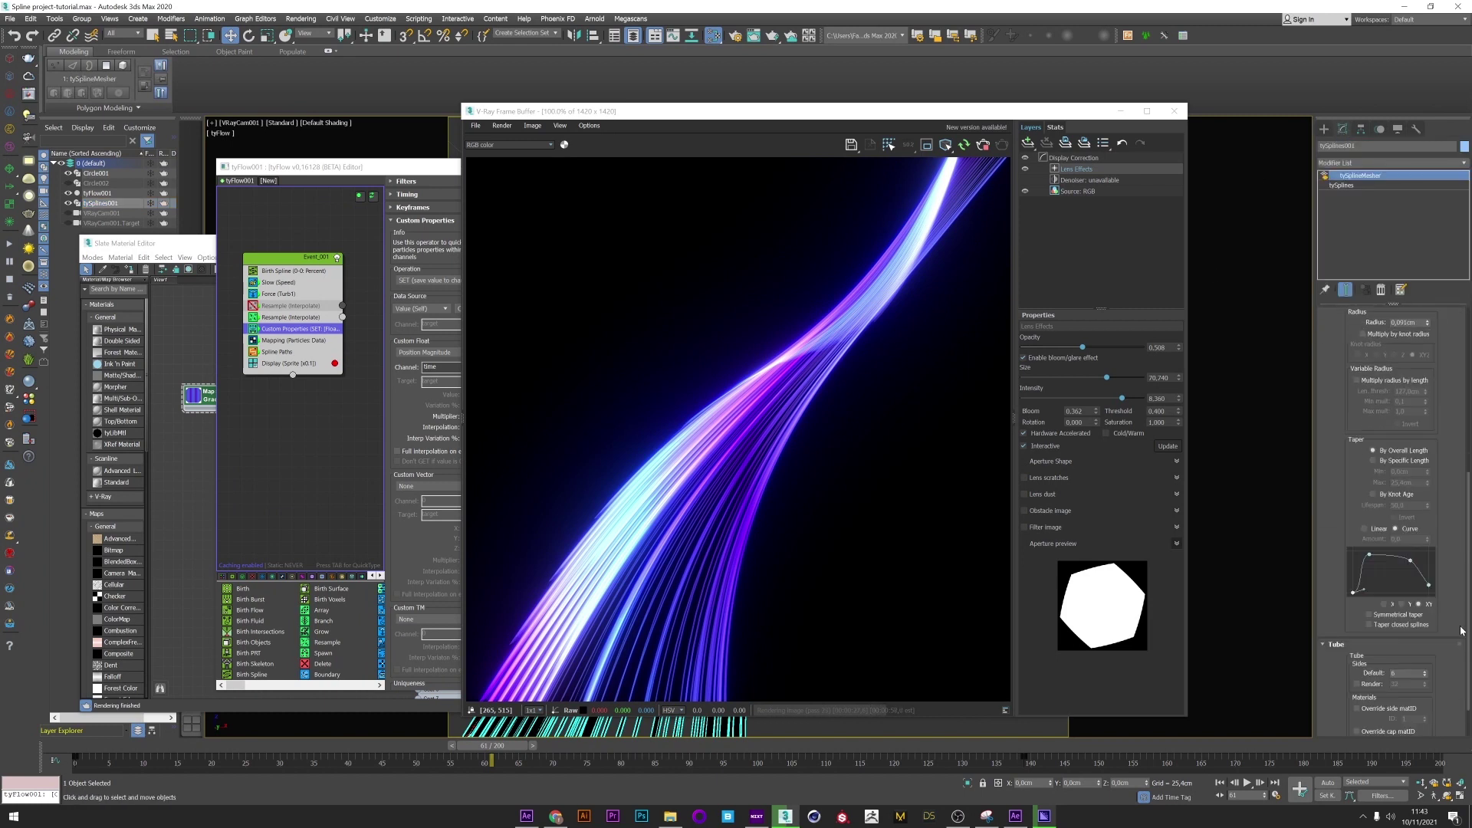
{"action": "scroll", "coordinate": [1457, 515], "scroll_direction": "up", "scroll_amount": 3}
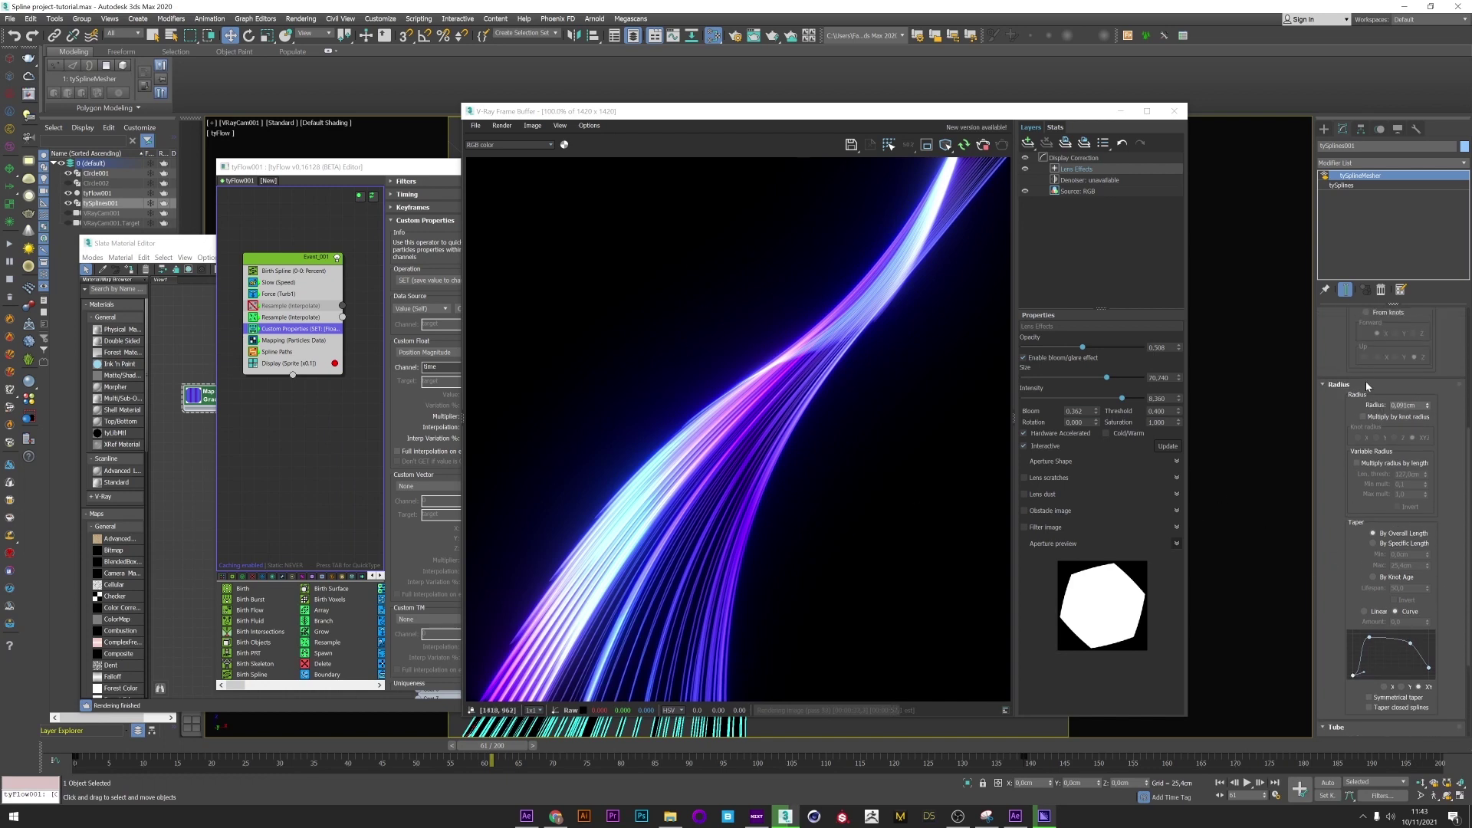
{"action": "left_click", "coordinate": [1377, 613]}
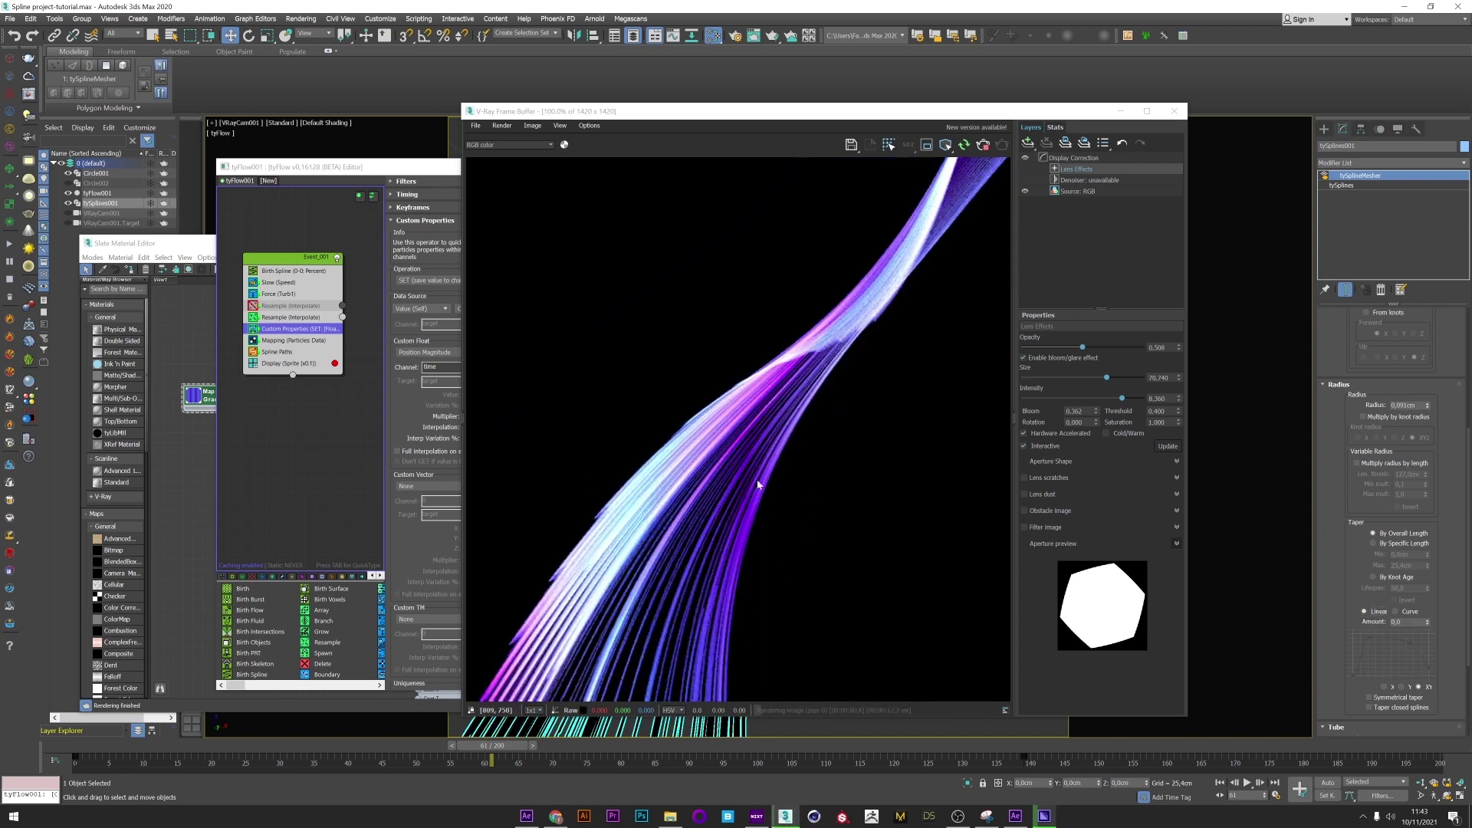
{"action": "left_click", "coordinate": [1406, 613]}
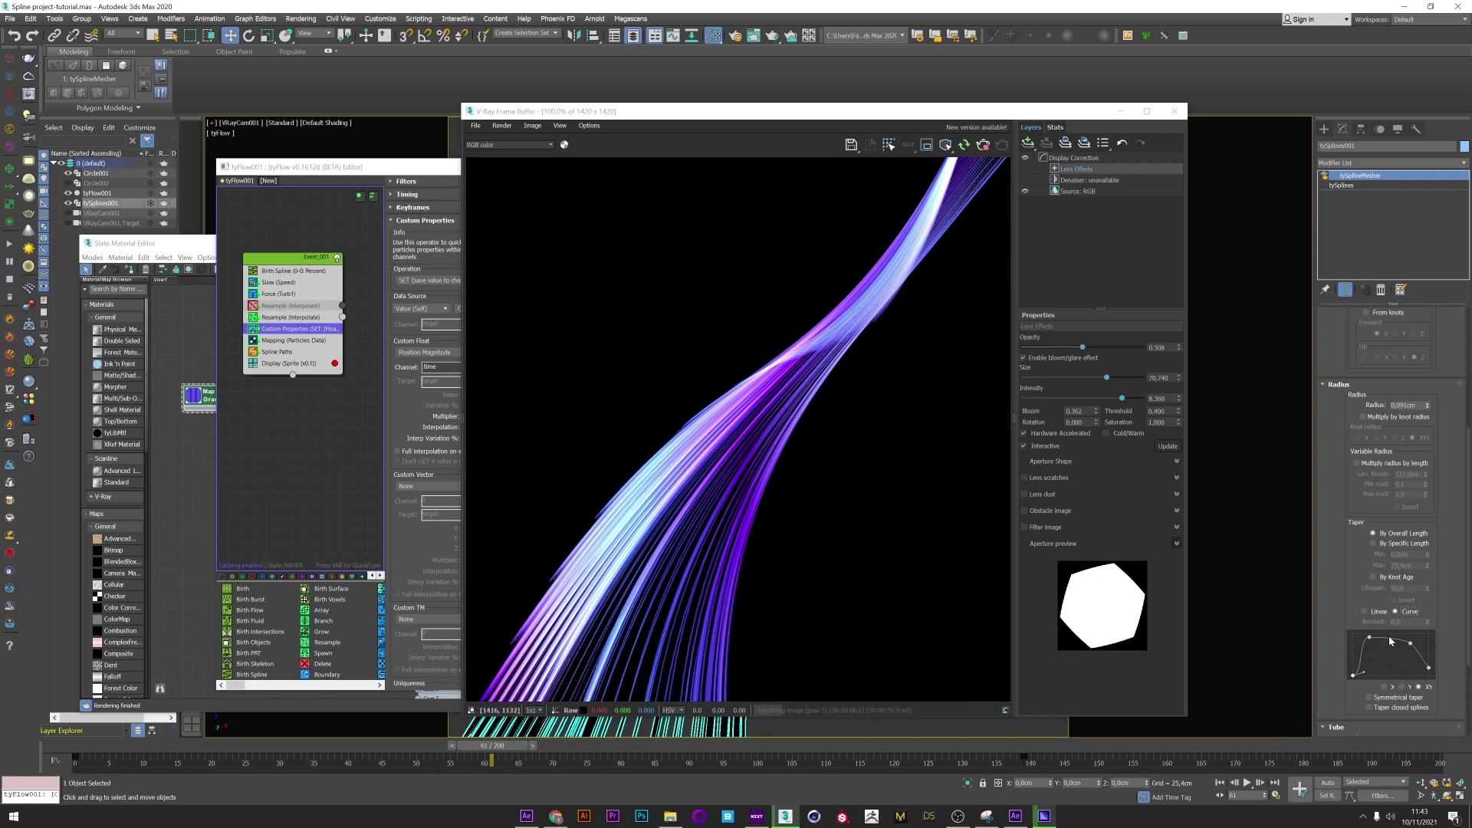
Step: Show the tySplines base settings, stop the interactive render, and minimize the floating windows to clear the viewport
{"action": "left_click", "coordinate": [1355, 187]}
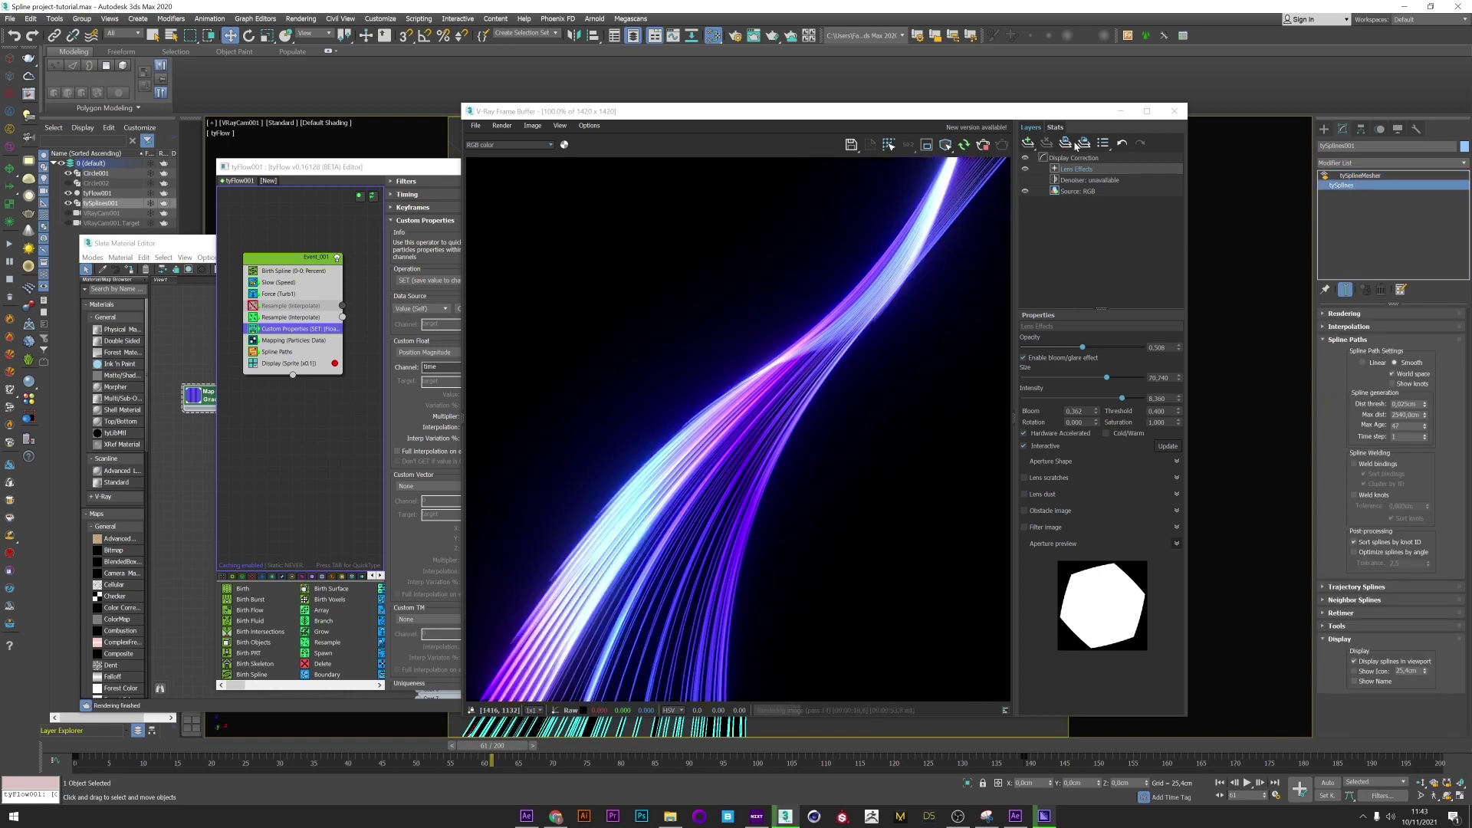
{"action": "left_click_drag", "start_coordinate": [1126, 117], "coordinate": [1079, 127]}
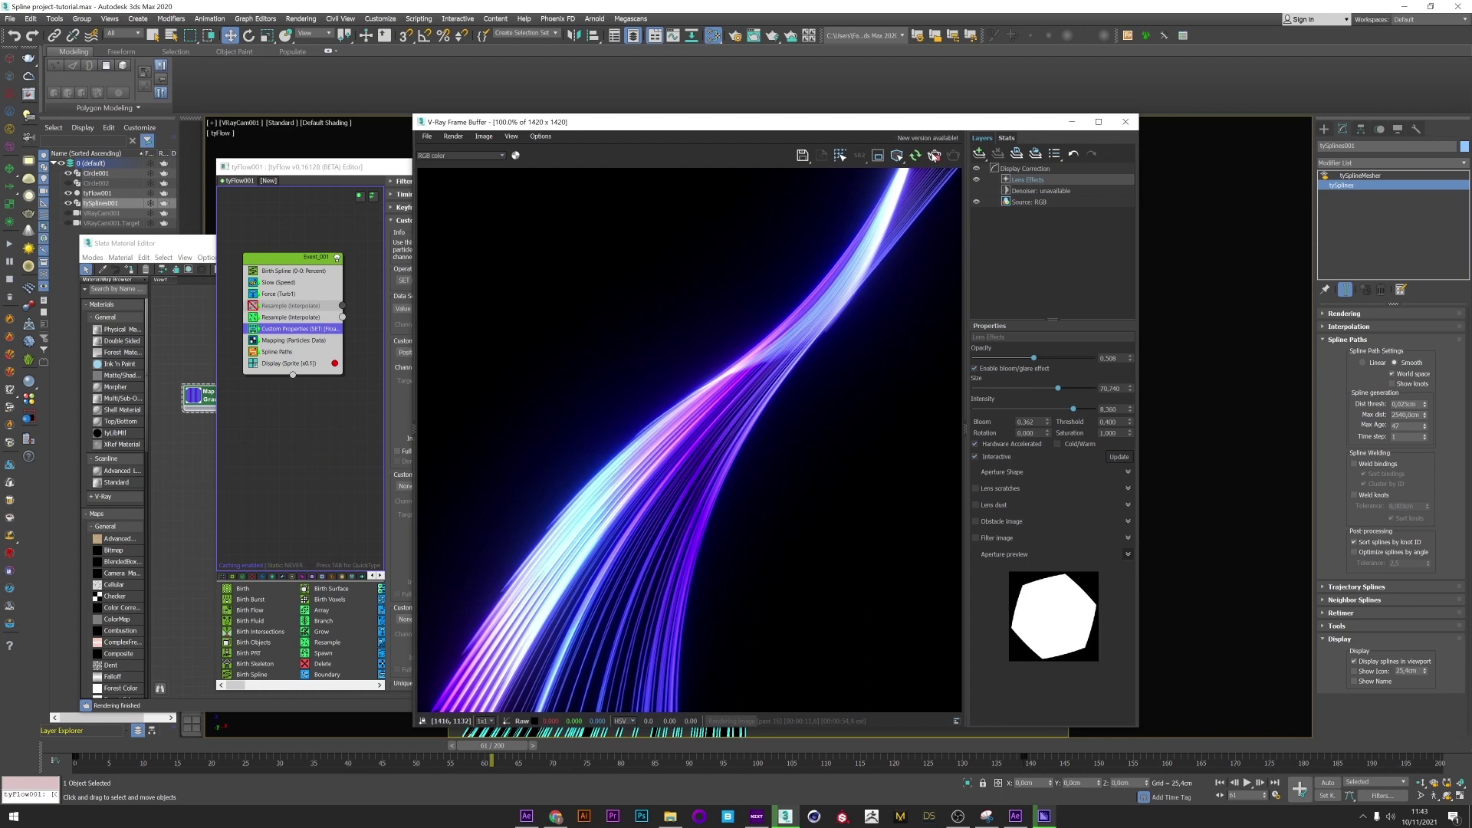
{"action": "left_click", "coordinate": [1072, 123]}
{"action": "left_click", "coordinate": [696, 243]}
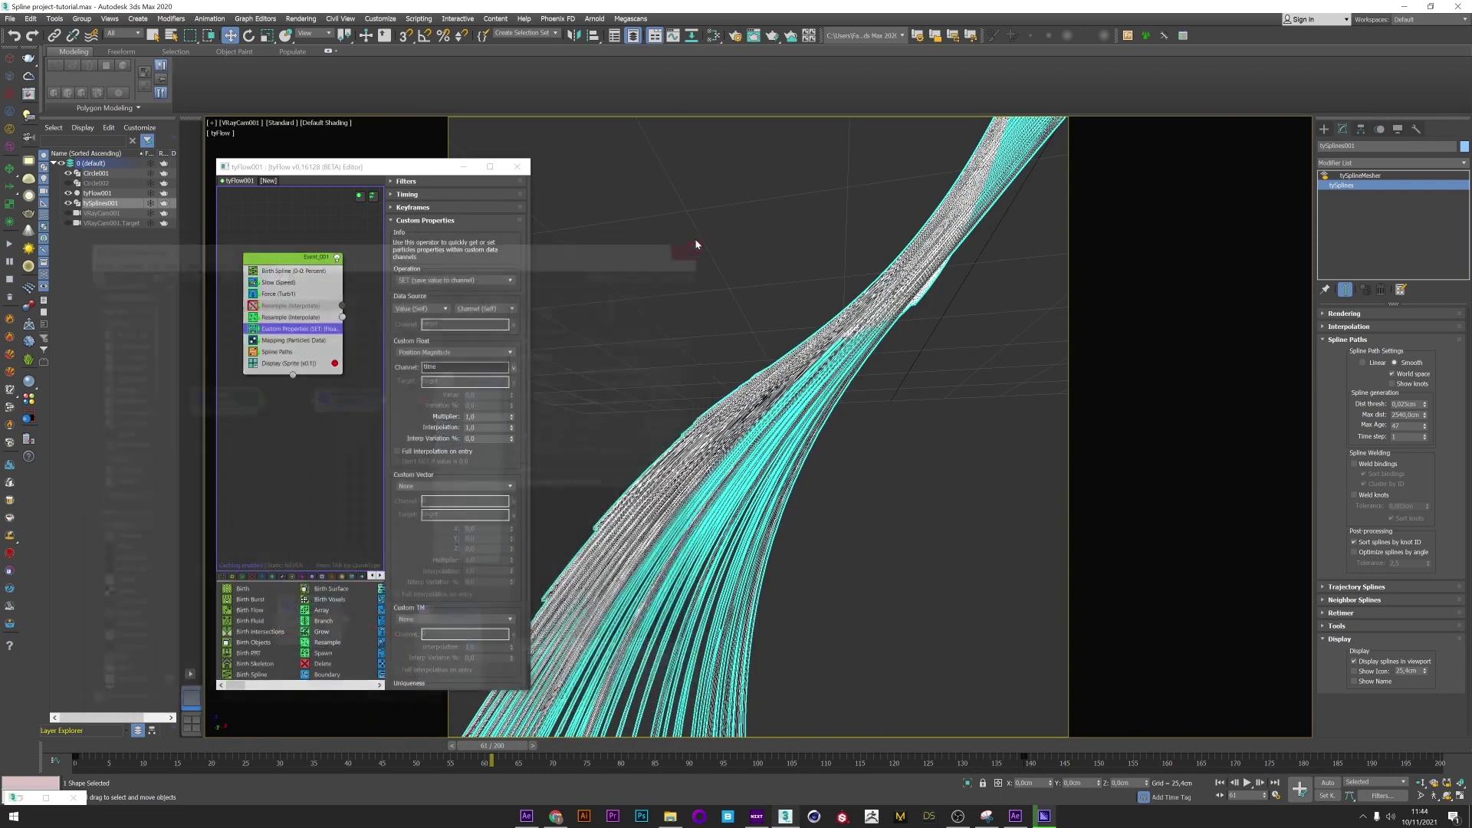
{"action": "left_click", "coordinate": [464, 167]}
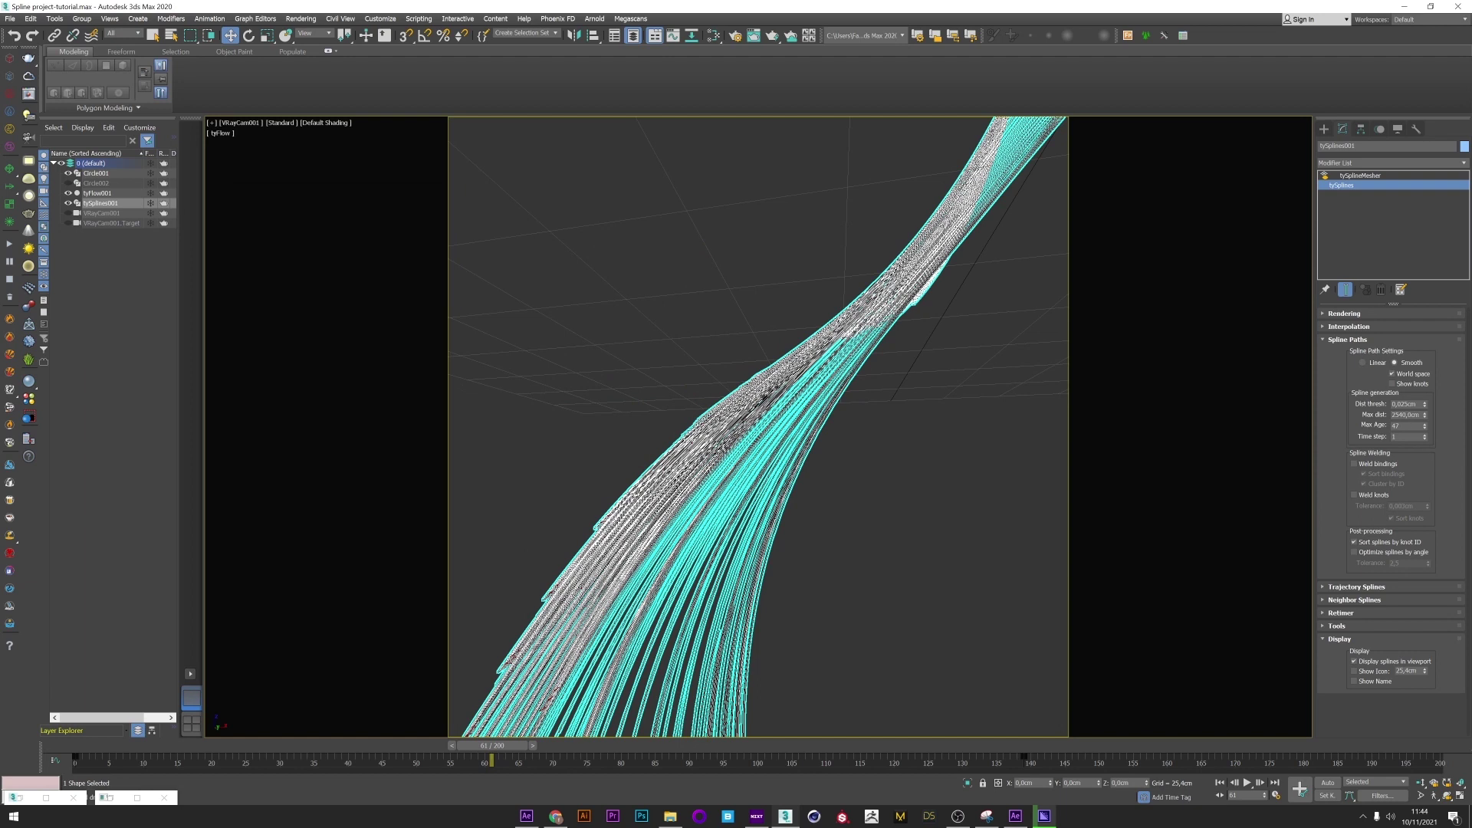
Step: Try Max Age values of 20 and 10 for the spline paths and scrub the animation from frame 0 to 63
{"action": "double_click", "coordinate": [1406, 426]}
{"action": "type", "text": "20"}
{"action": "key", "text": "Return"}
{"action": "type", "text": "10"}
{"action": "key", "text": "Return"}
{"action": "left_click", "coordinate": [90, 749]}
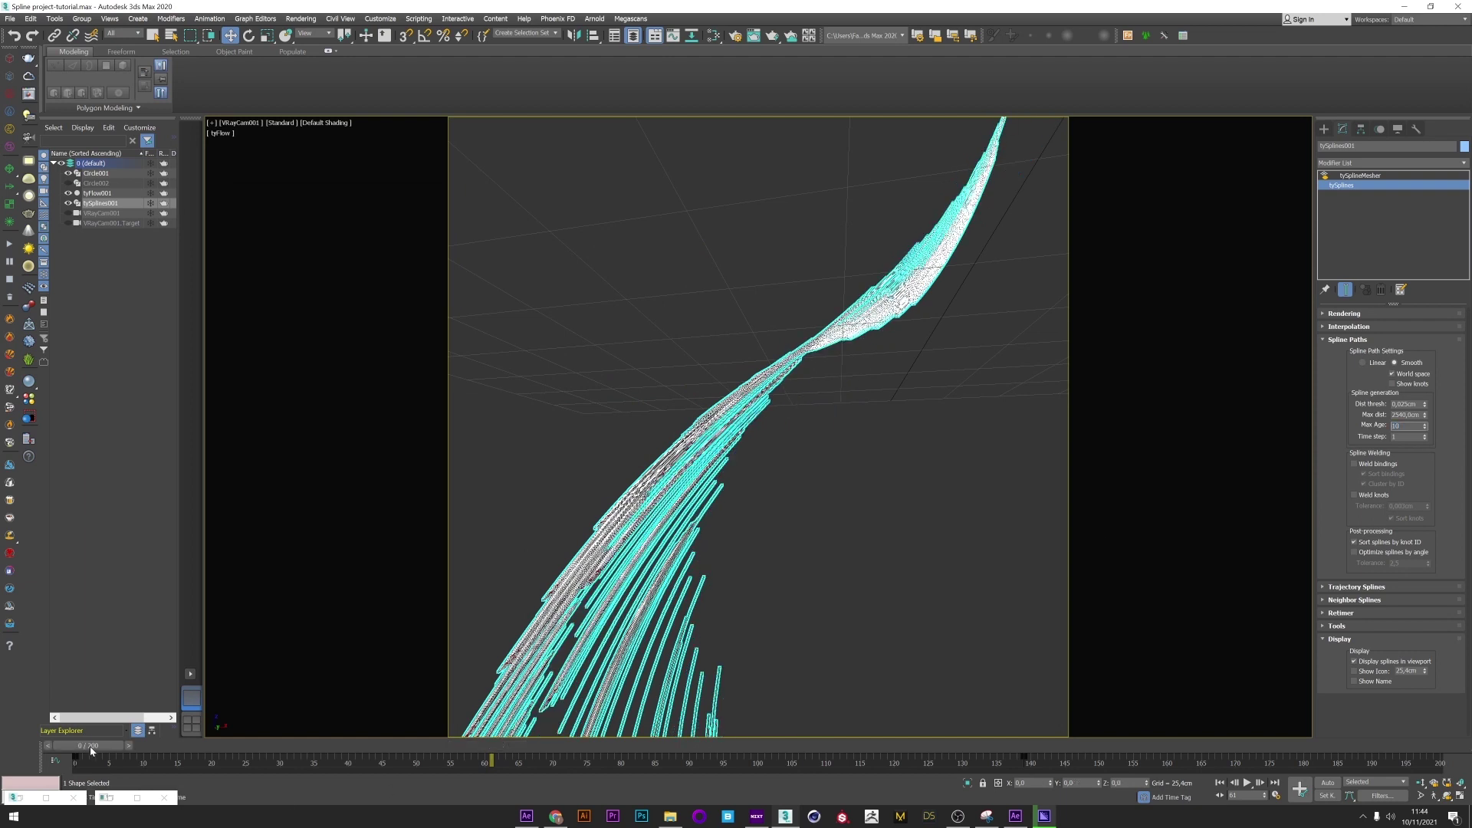
{"action": "left_click_drag", "start_coordinate": [90, 752], "coordinate": [505, 748]}
Step: Set the spline paths' Max Age to 2, scrub the animation to frame 64, and deselect the splines
{"action": "type", "text": "2"}
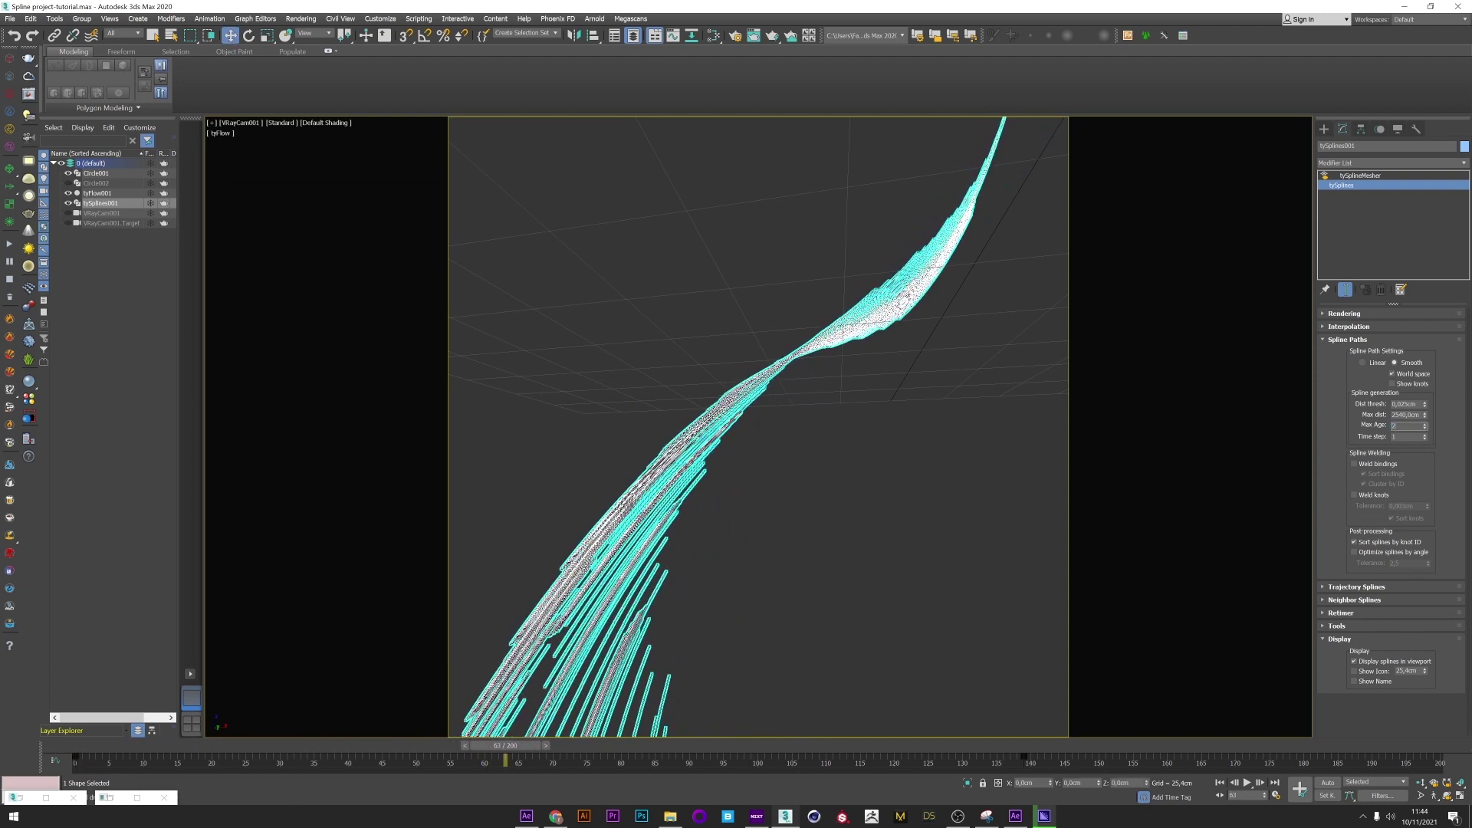
{"action": "key", "text": "Return"}
{"action": "left_click_drag", "start_coordinate": [94, 745], "coordinate": [515, 747]}
{"action": "key", "text": "ctrl+d"}
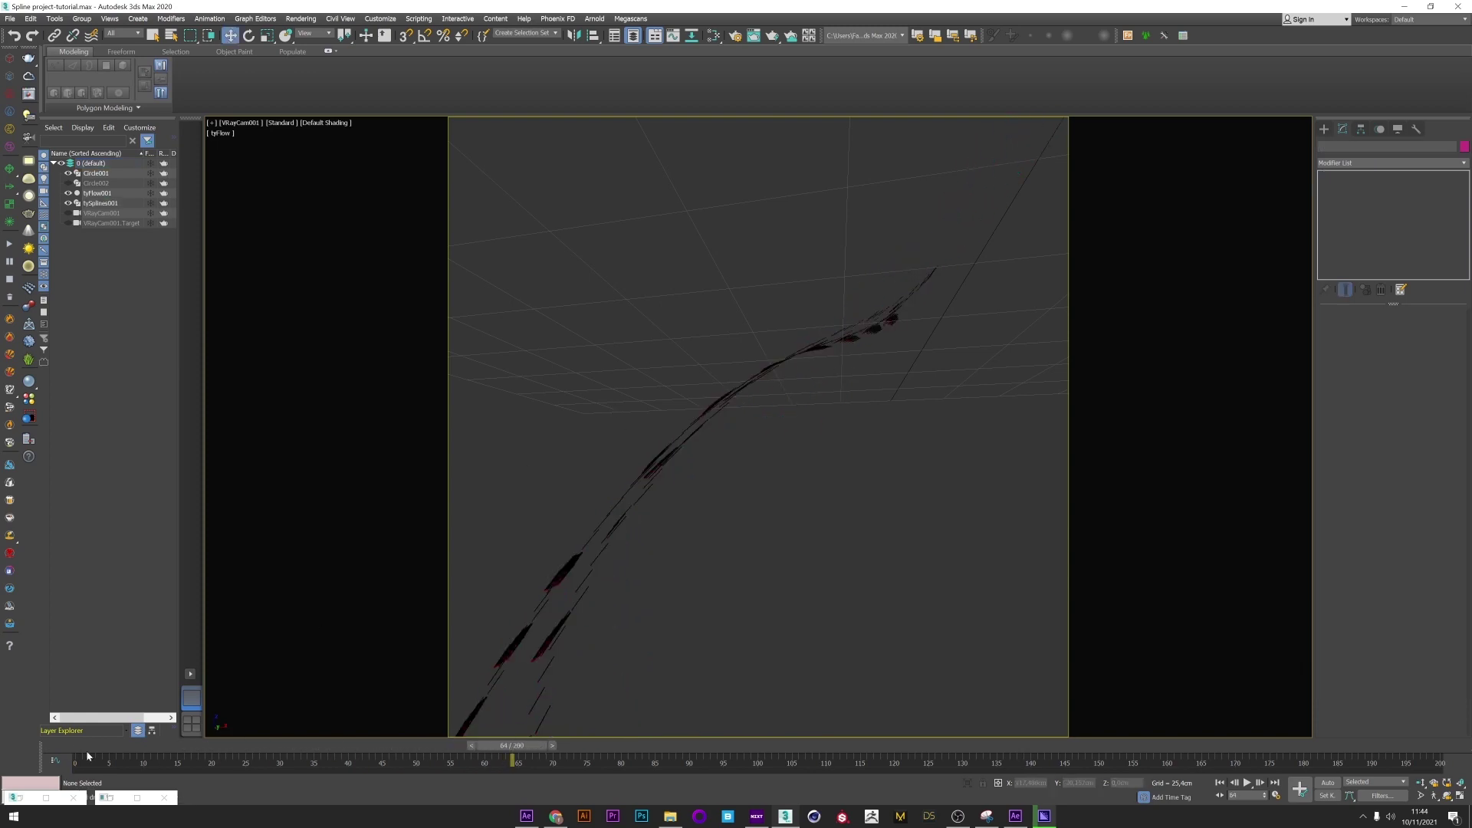